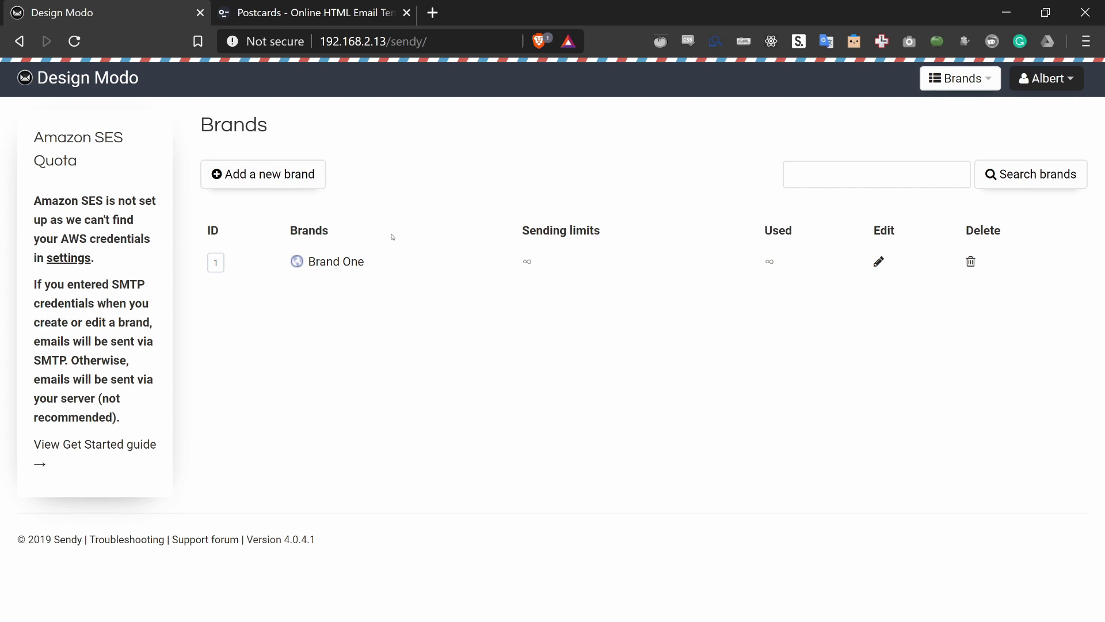
Step: Open Brand One's template list and start creating a new template
{"action": "left_click", "coordinate": [361, 265]}
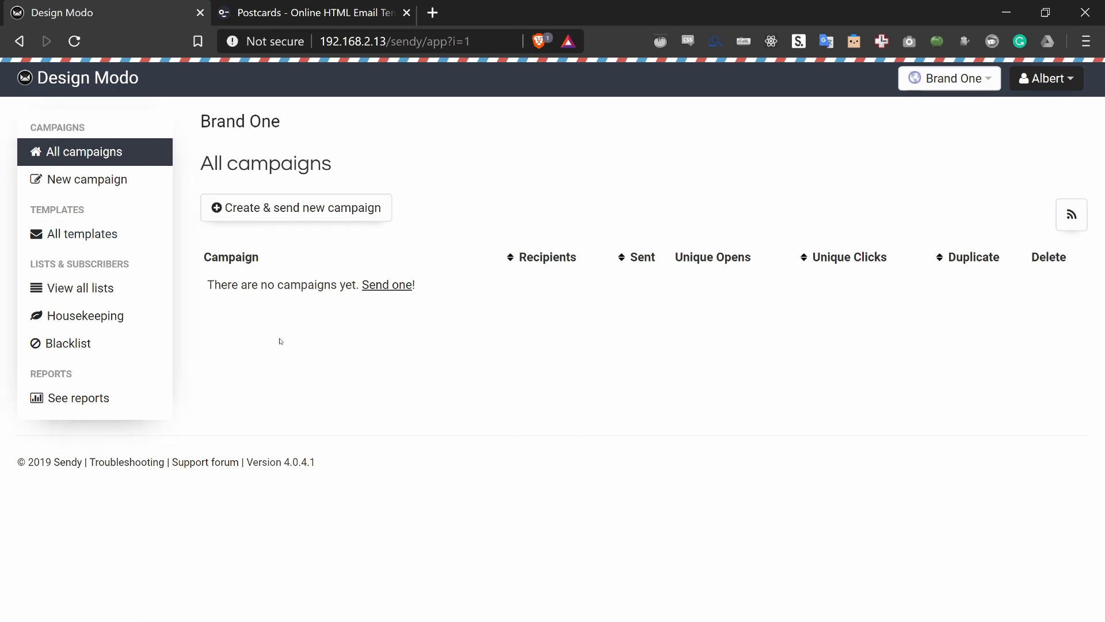
{"action": "left_click", "coordinate": [109, 241]}
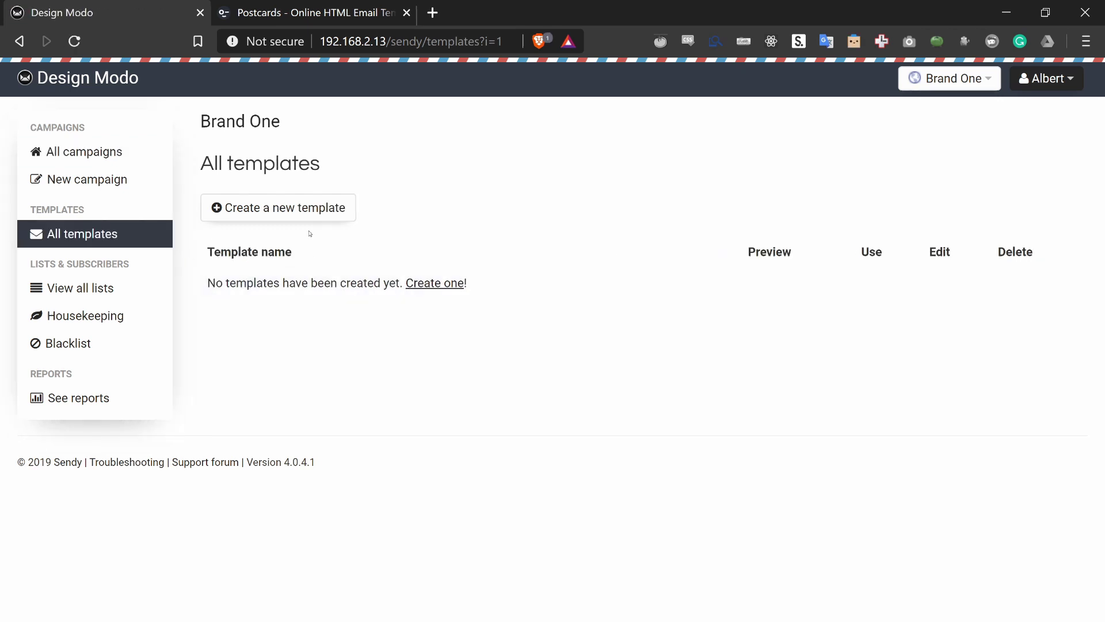
{"action": "left_click", "coordinate": [305, 208]}
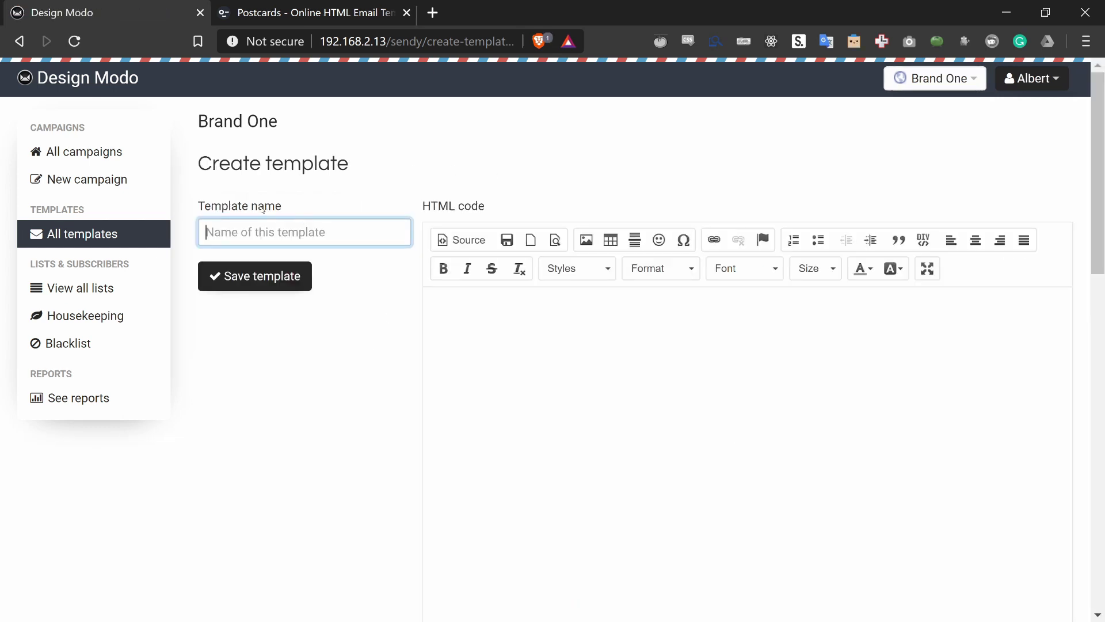
{"action": "left_click", "coordinate": [340, 198]}
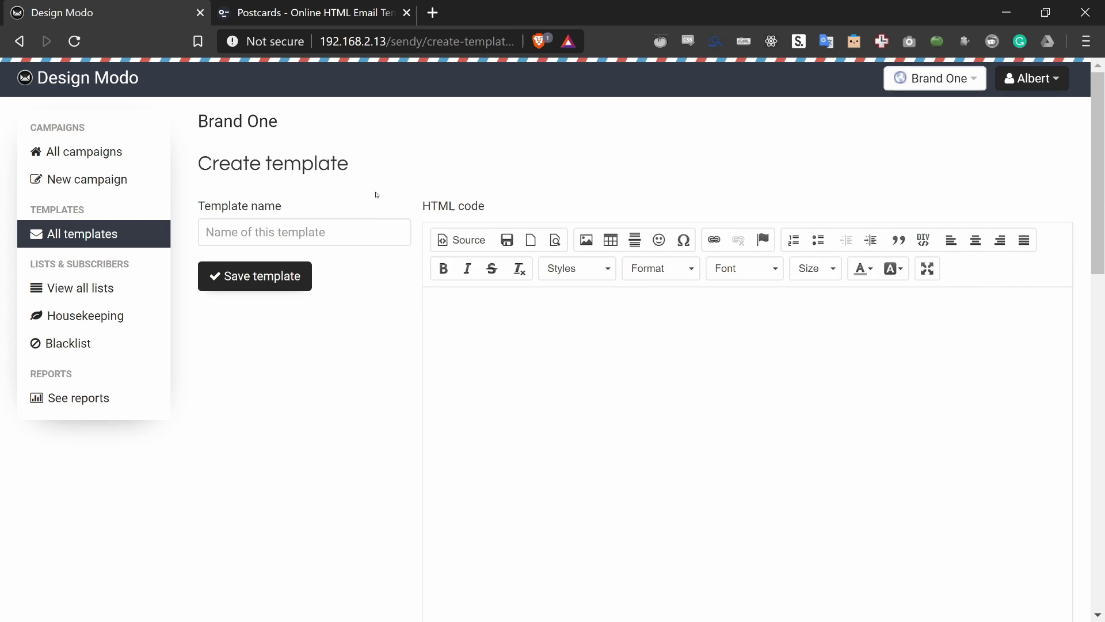
{"action": "scroll", "coordinate": [376, 195], "scroll_direction": "down", "scroll_amount": 15}
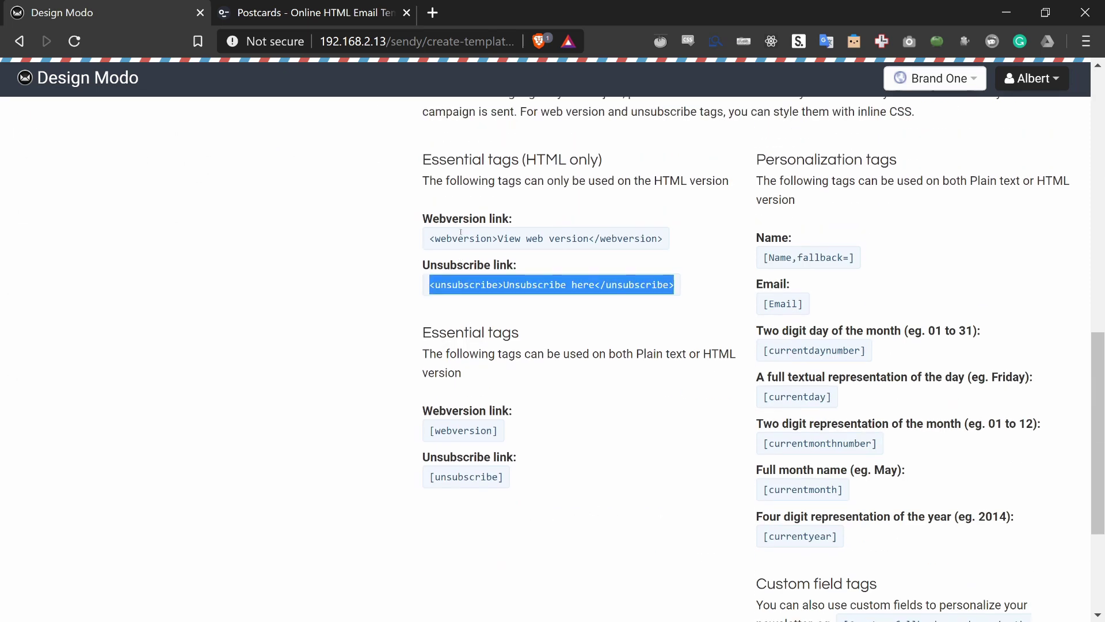
{"action": "scroll", "coordinate": [465, 233], "scroll_direction": "up", "scroll_amount": 10}
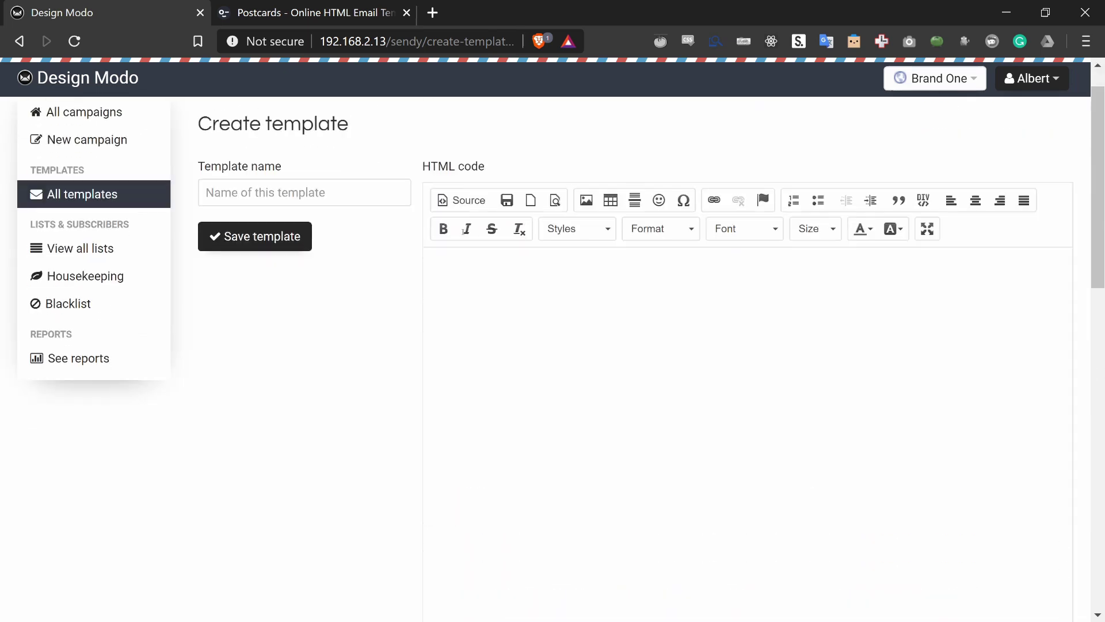
{"action": "scroll", "coordinate": [465, 233], "scroll_direction": "down", "scroll_amount": 8}
{"action": "scroll", "coordinate": [464, 233], "scroll_direction": "down", "scroll_amount": 5}
{"action": "scroll", "coordinate": [464, 233], "scroll_direction": "up", "scroll_amount": 5}
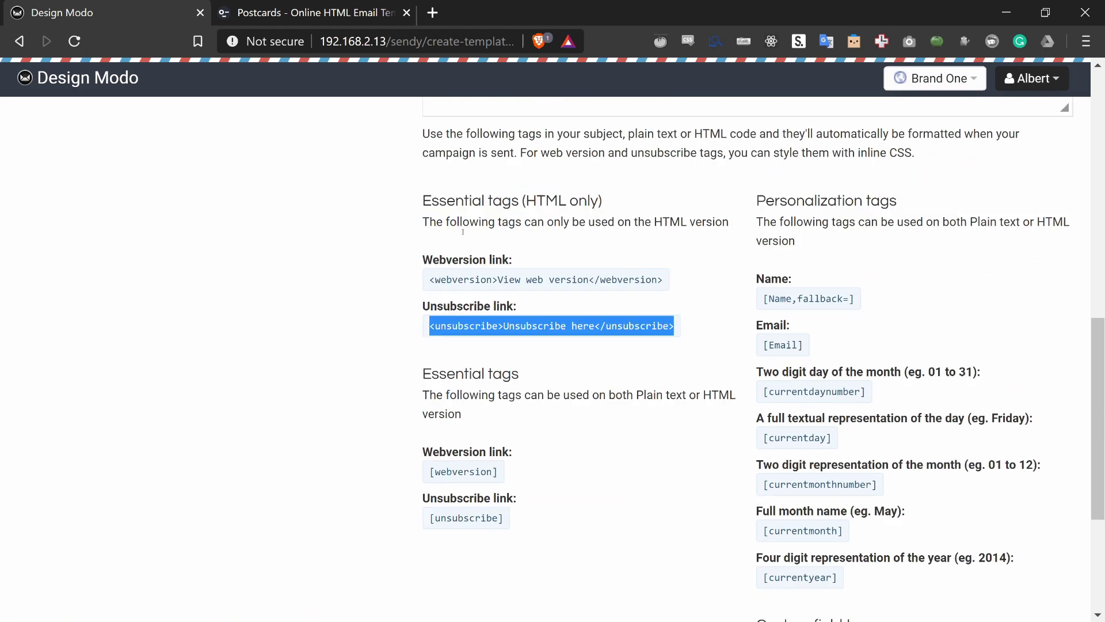
{"action": "scroll", "coordinate": [463, 233], "scroll_direction": "up", "scroll_amount": 1}
{"action": "scroll", "coordinate": [464, 233], "scroll_direction": "down", "scroll_amount": 3}
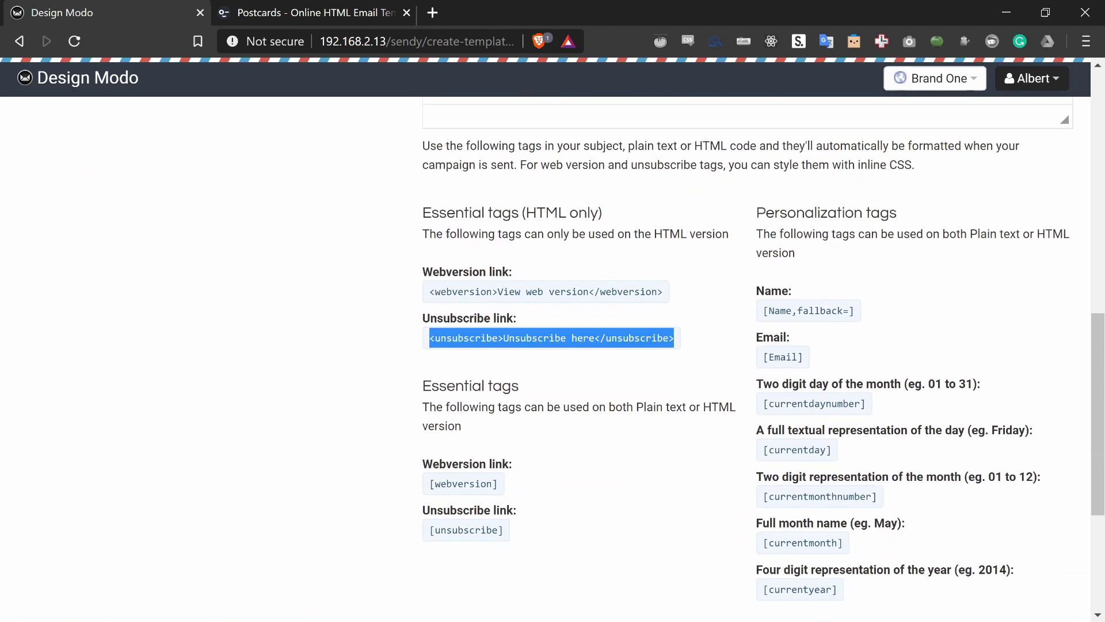
{"action": "left_click", "coordinate": [803, 542]}
{"action": "left_click", "coordinate": [551, 338]}
{"action": "left_click", "coordinate": [518, 291]}
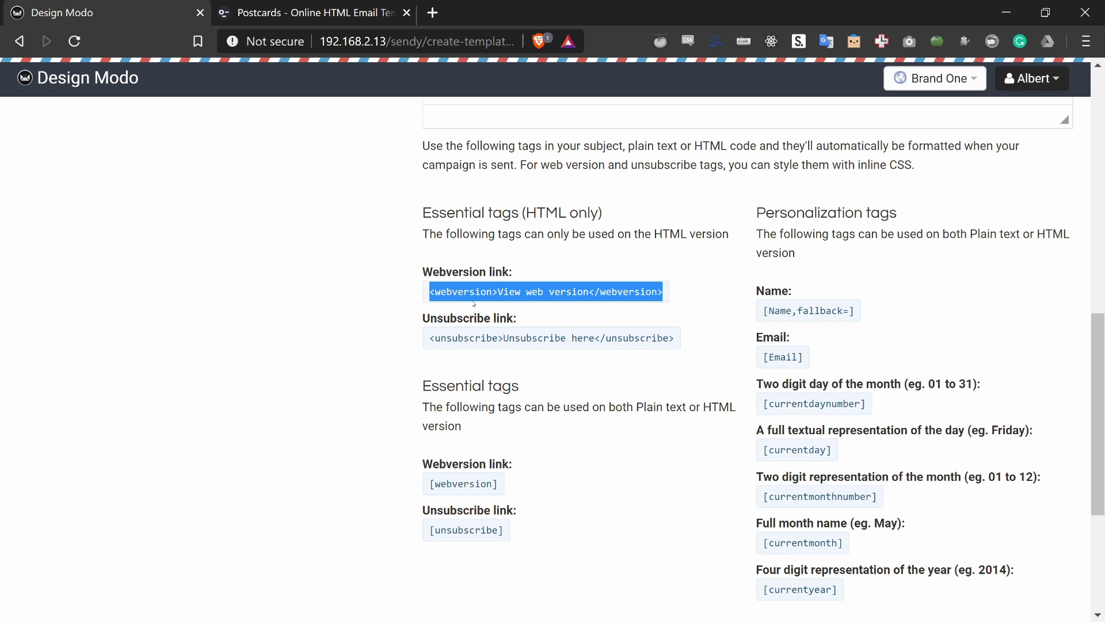
{"action": "left_click", "coordinate": [535, 339]}
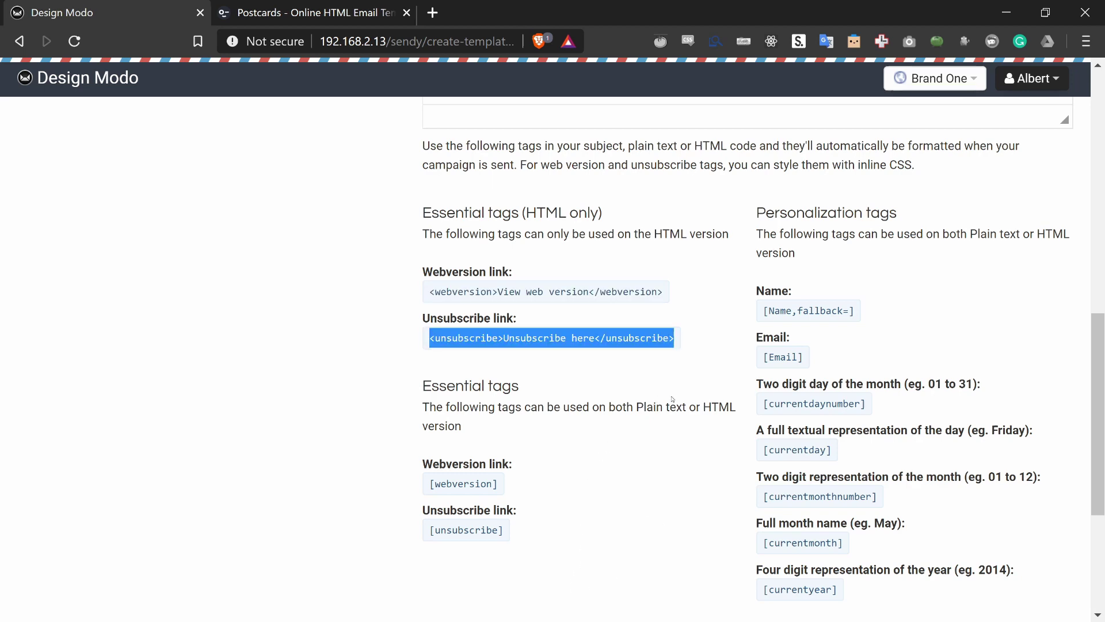
{"action": "scroll", "coordinate": [673, 399], "scroll_direction": "down", "scroll_amount": 3}
{"action": "left_click", "coordinate": [481, 402]}
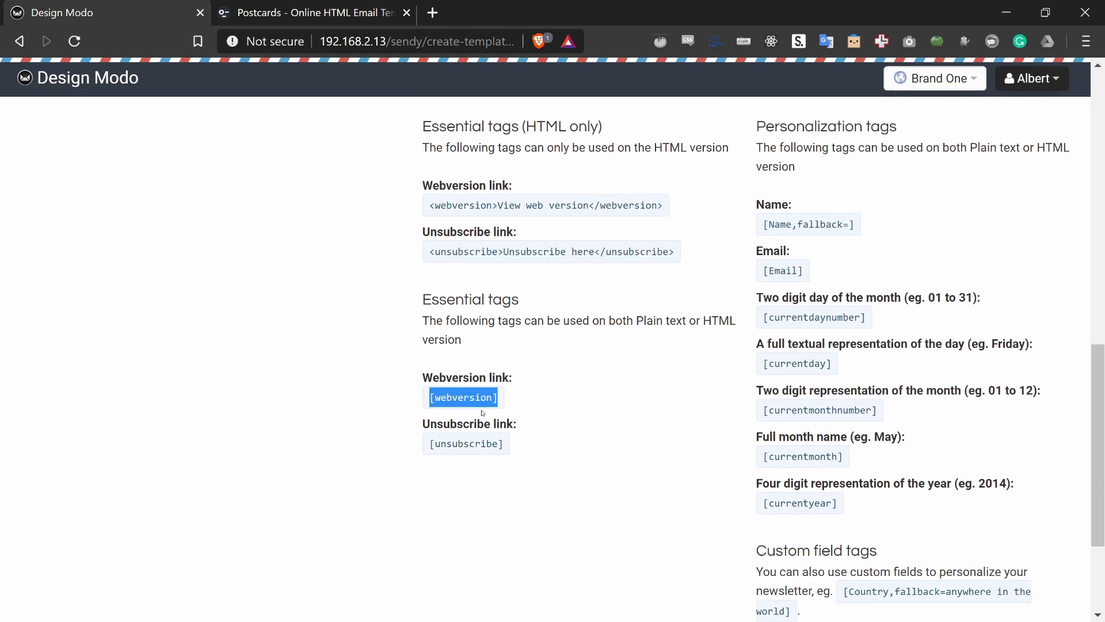
{"action": "scroll", "coordinate": [484, 247], "scroll_direction": "up", "scroll_amount": 10}
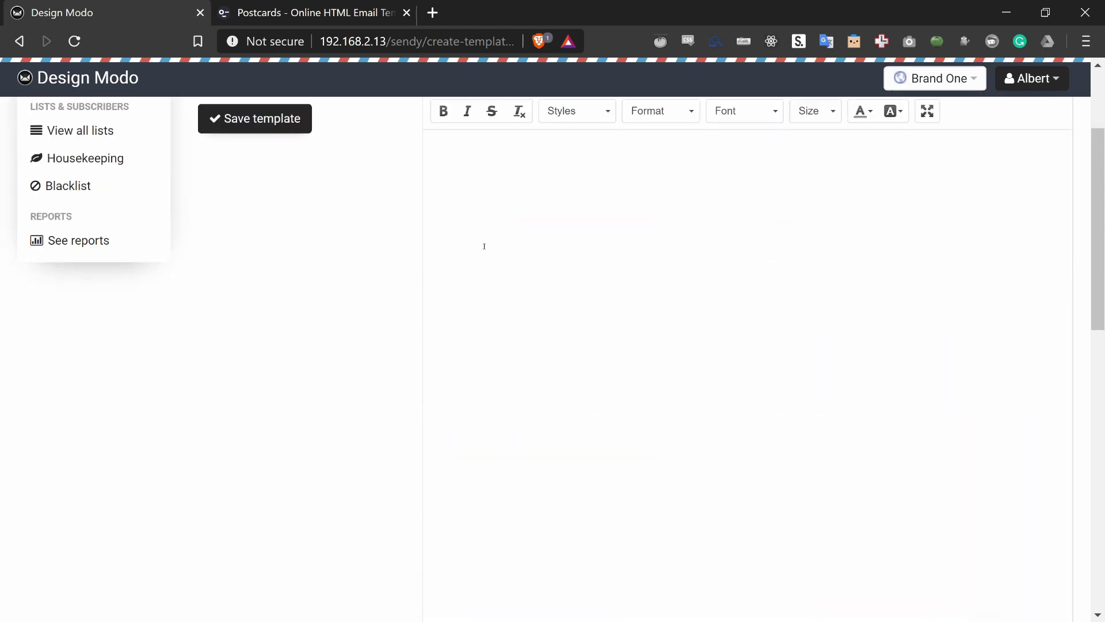
{"action": "scroll", "coordinate": [703, 340], "scroll_direction": "down", "scroll_amount": 10}
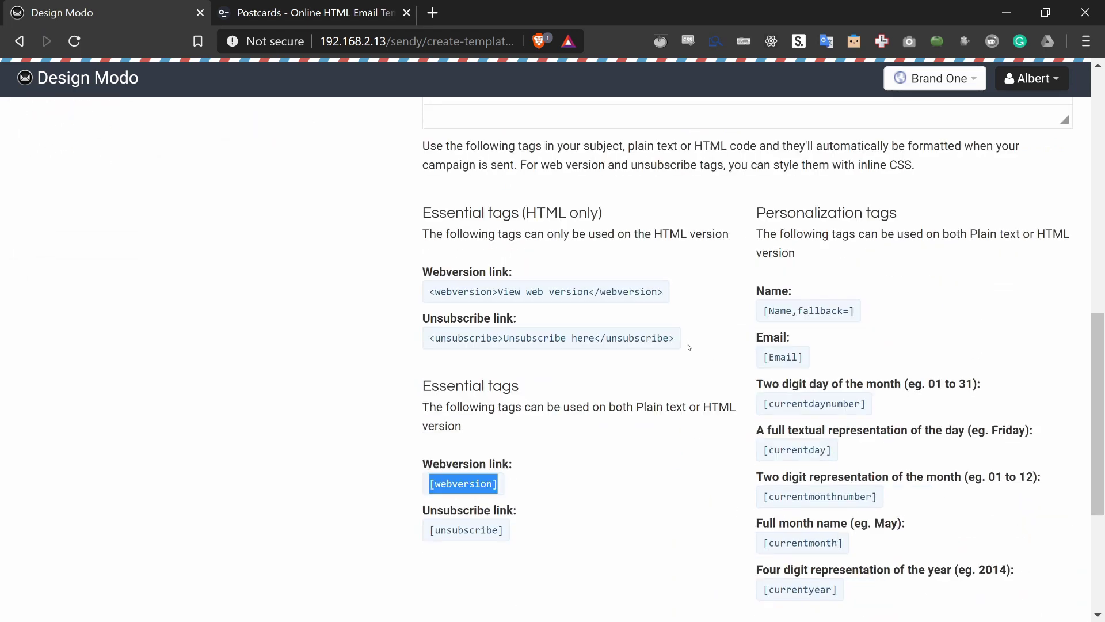
{"action": "left_click", "coordinate": [619, 338]}
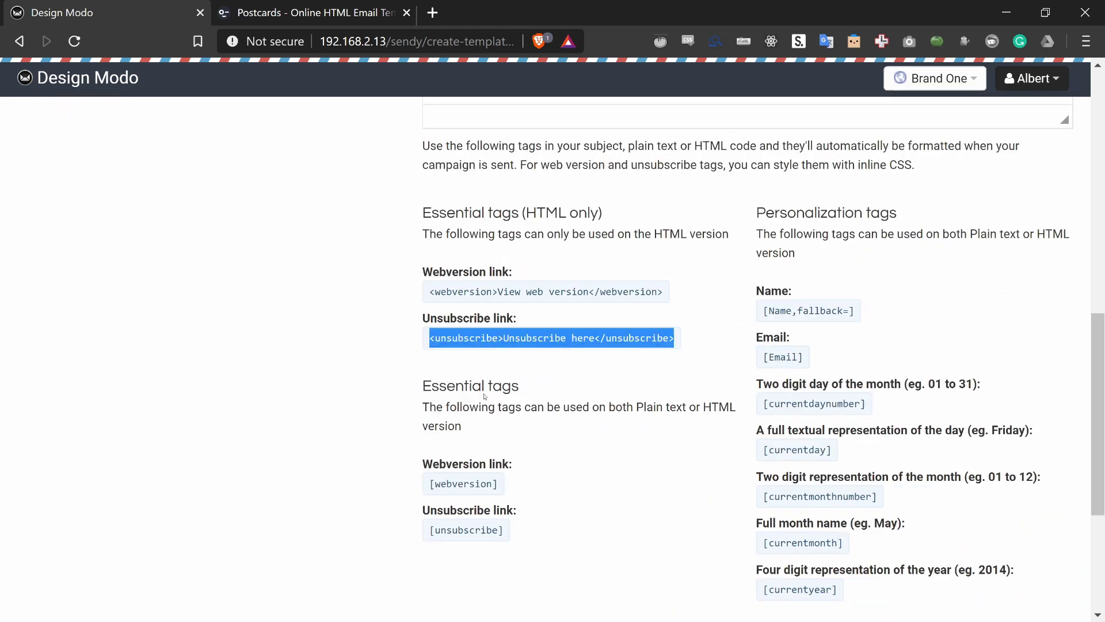
{"action": "scroll", "coordinate": [460, 386], "scroll_direction": "up", "scroll_amount": 3}
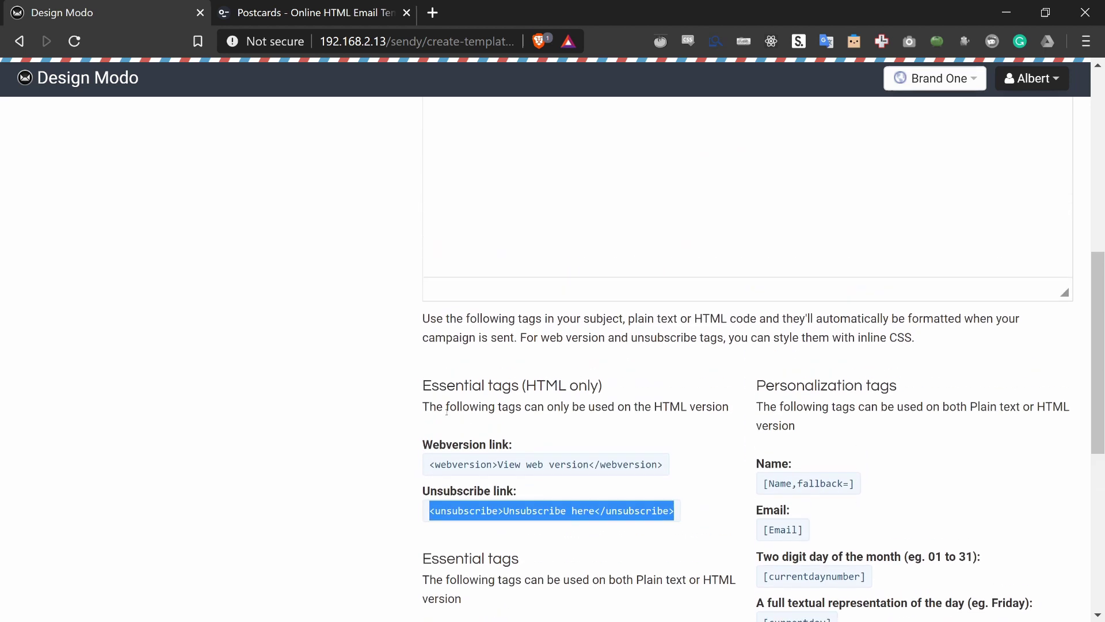
{"action": "scroll", "coordinate": [446, 412], "scroll_direction": "down", "scroll_amount": 2}
{"action": "scroll", "coordinate": [446, 411], "scroll_direction": "down", "scroll_amount": 3}
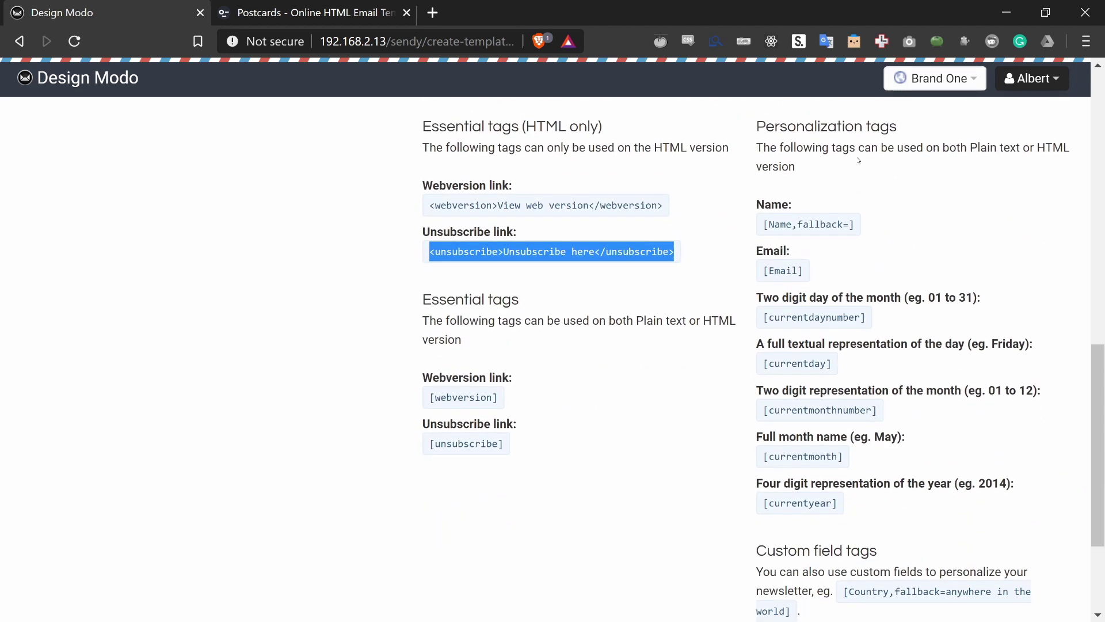
{"action": "left_click", "coordinate": [809, 225]}
{"action": "left_click", "coordinate": [782, 271]}
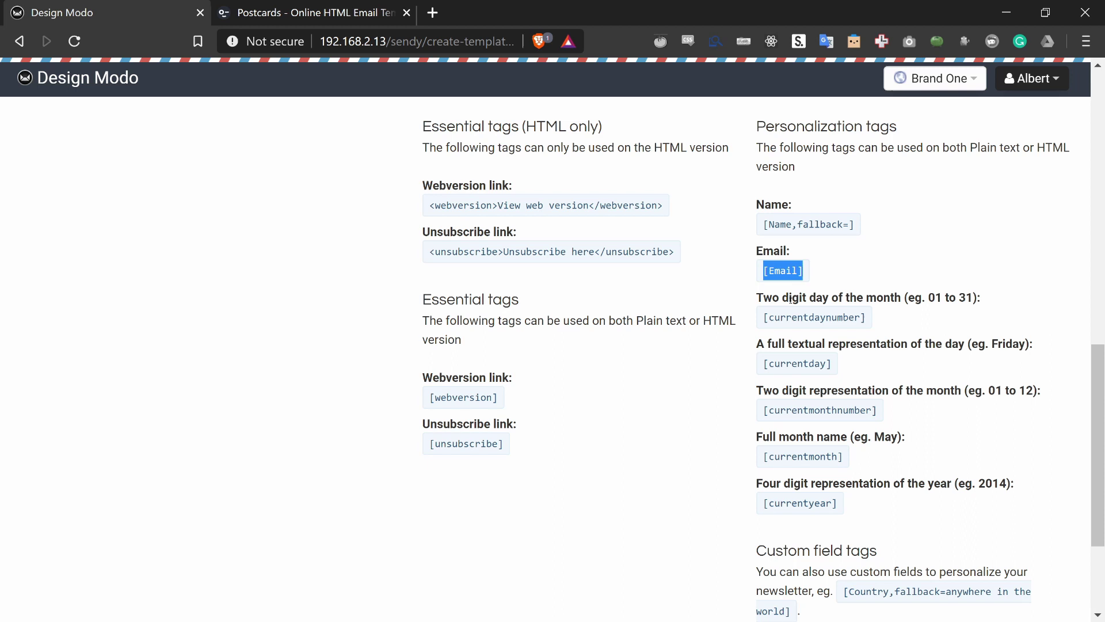
{"action": "left_click", "coordinate": [790, 315]}
{"action": "left_click", "coordinate": [797, 363]}
{"action": "left_click", "coordinate": [800, 502]}
{"action": "left_click", "coordinate": [797, 454]}
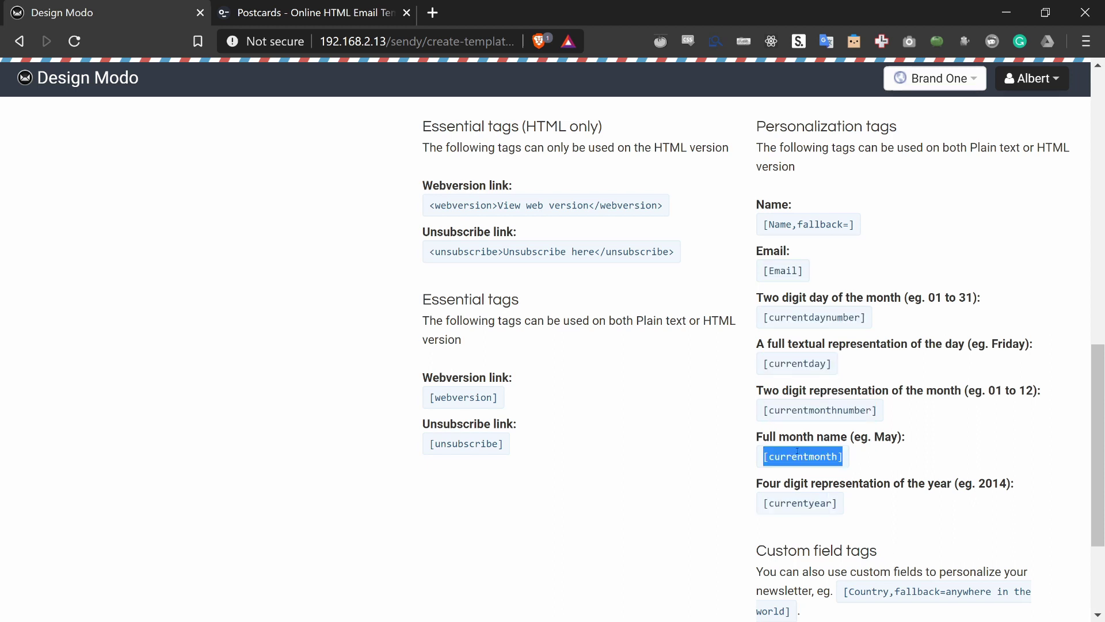
{"action": "scroll", "coordinate": [800, 436], "scroll_direction": "down", "scroll_amount": 3}
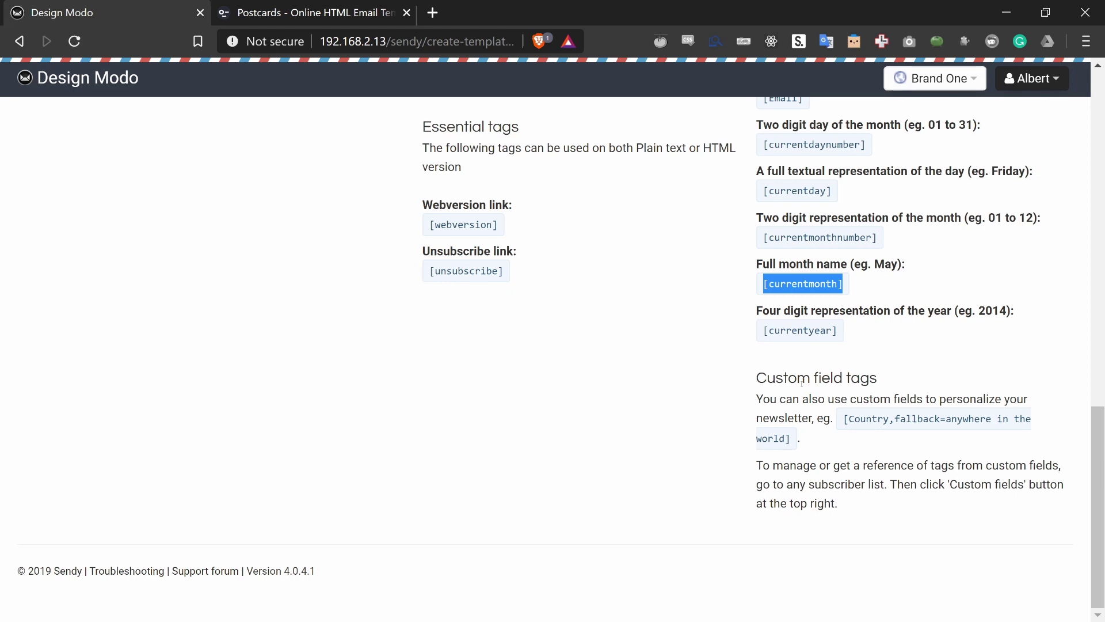
{"action": "scroll", "coordinate": [863, 383], "scroll_direction": "up", "scroll_amount": 11}
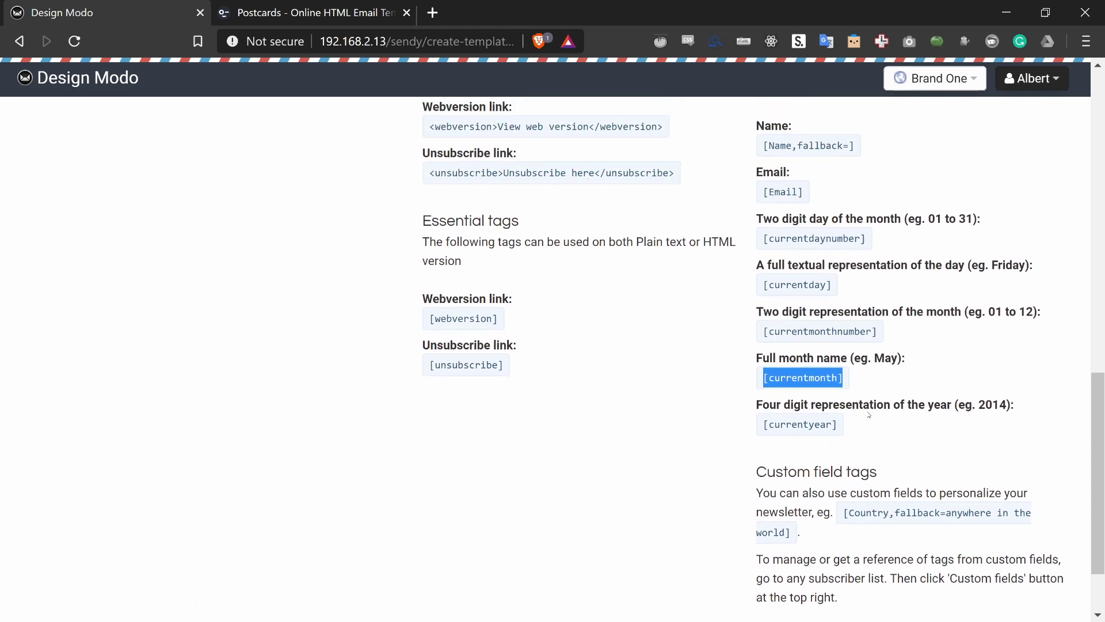
{"action": "scroll", "coordinate": [684, 486], "scroll_direction": "up", "scroll_amount": 6}
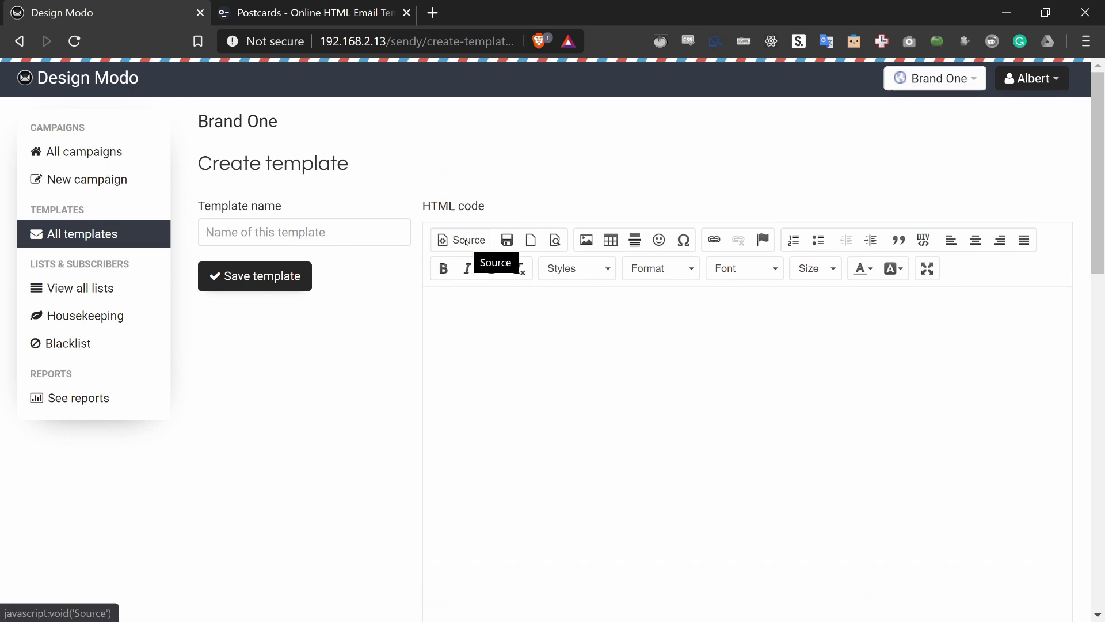
{"action": "left_click", "coordinate": [466, 241]}
{"action": "scroll", "coordinate": [511, 187], "scroll_direction": "down", "scroll_amount": 1}
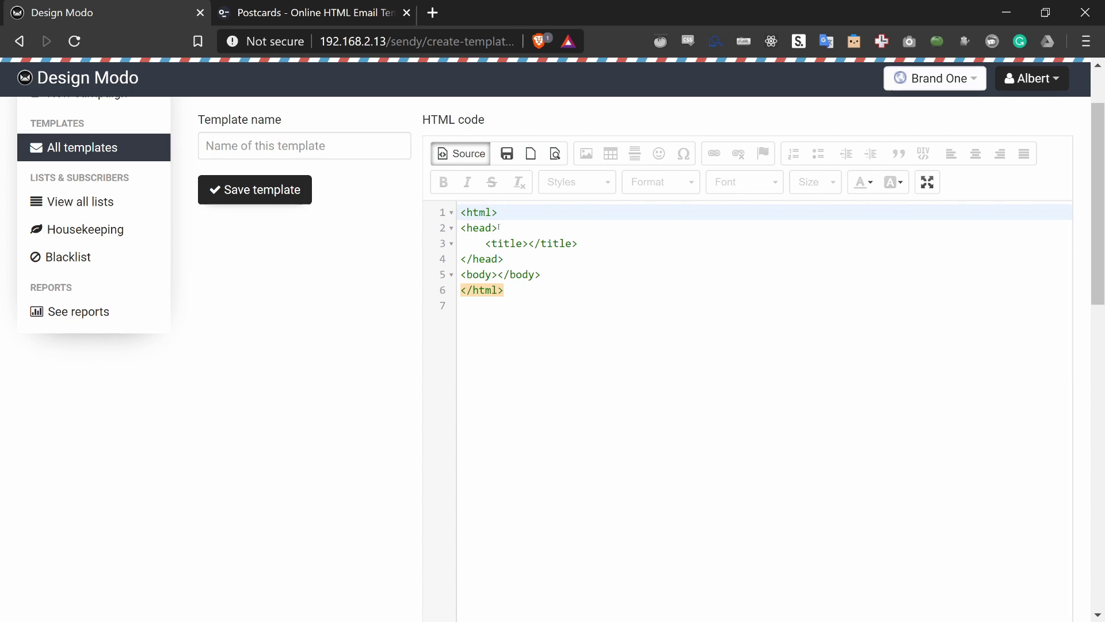
{"action": "left_click", "coordinate": [480, 164]}
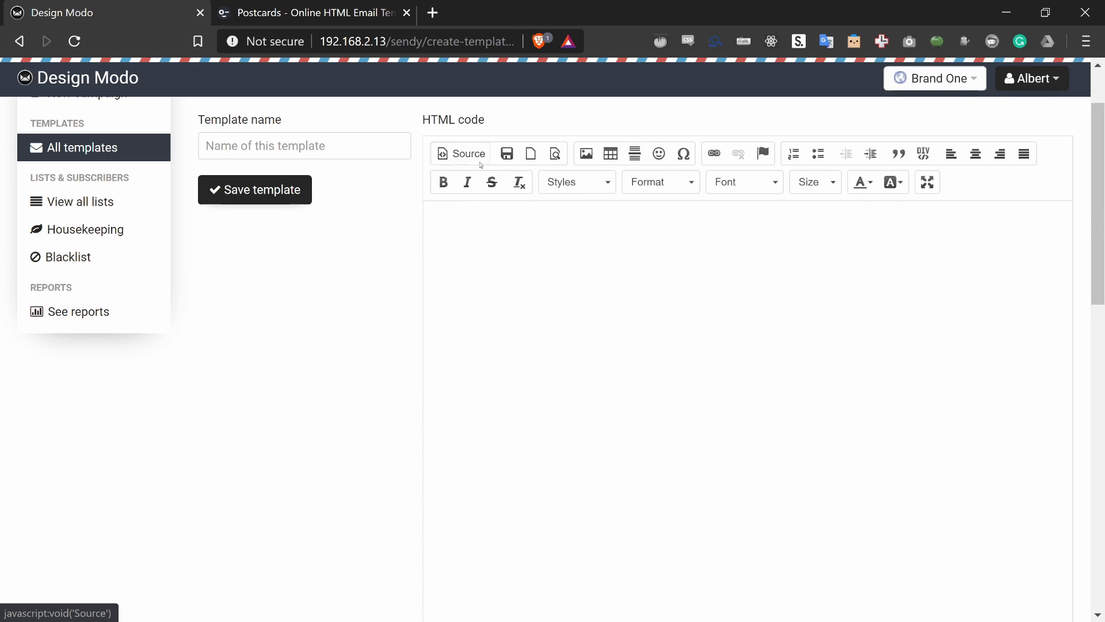
{"action": "left_click", "coordinate": [317, 16]}
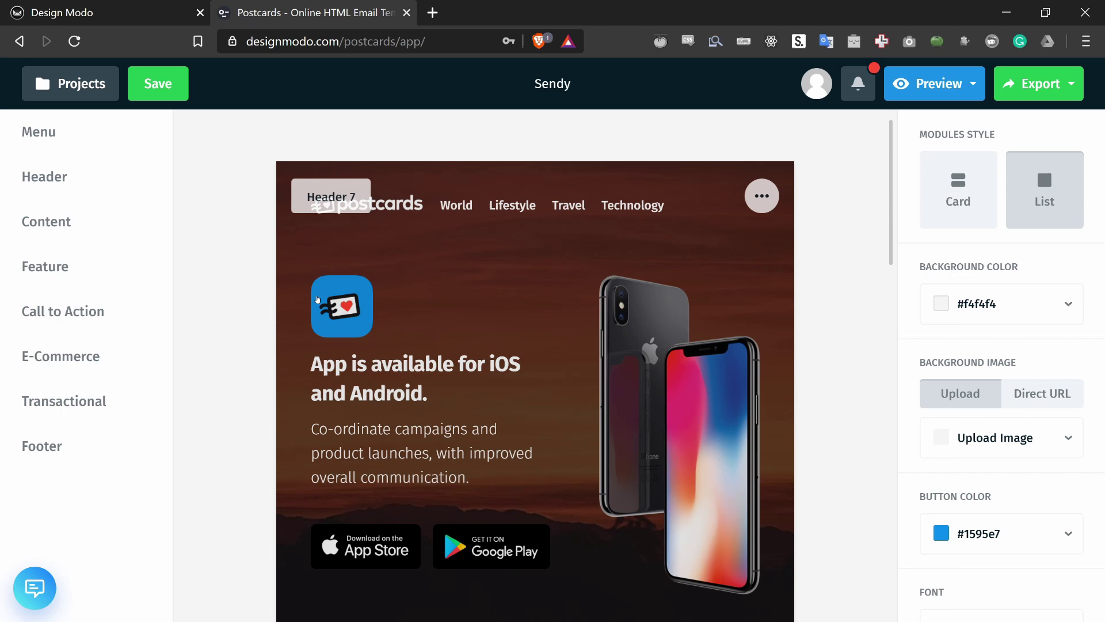
{"action": "scroll", "coordinate": [264, 273], "scroll_direction": "down", "scroll_amount": 15}
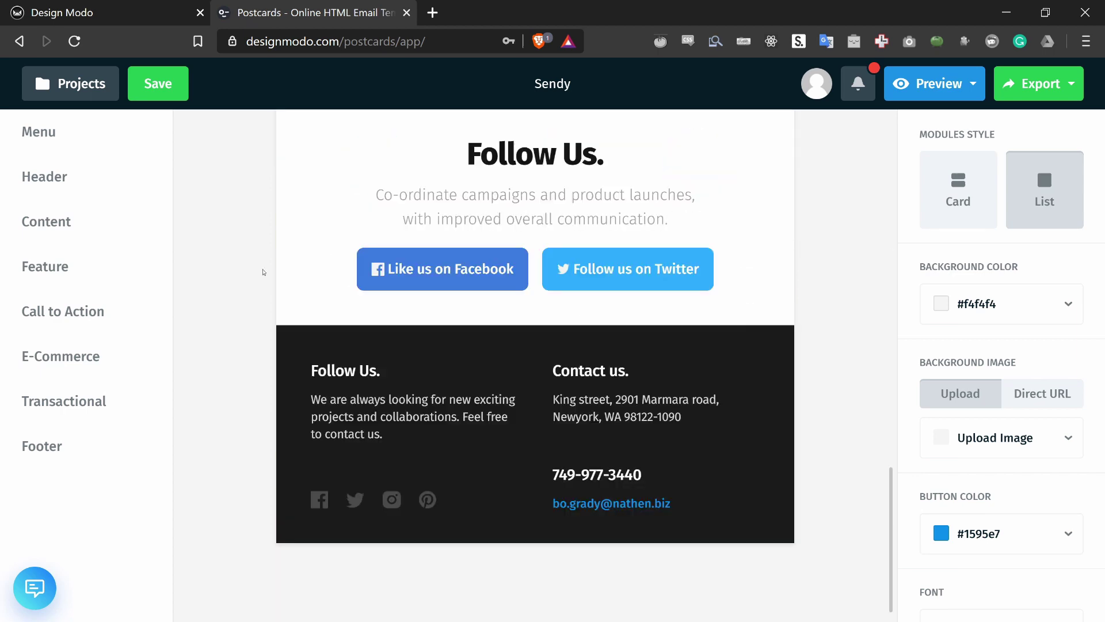
{"action": "scroll", "coordinate": [264, 272], "scroll_direction": "up", "scroll_amount": 10}
{"action": "scroll", "coordinate": [264, 272], "scroll_direction": "up", "scroll_amount": 5}
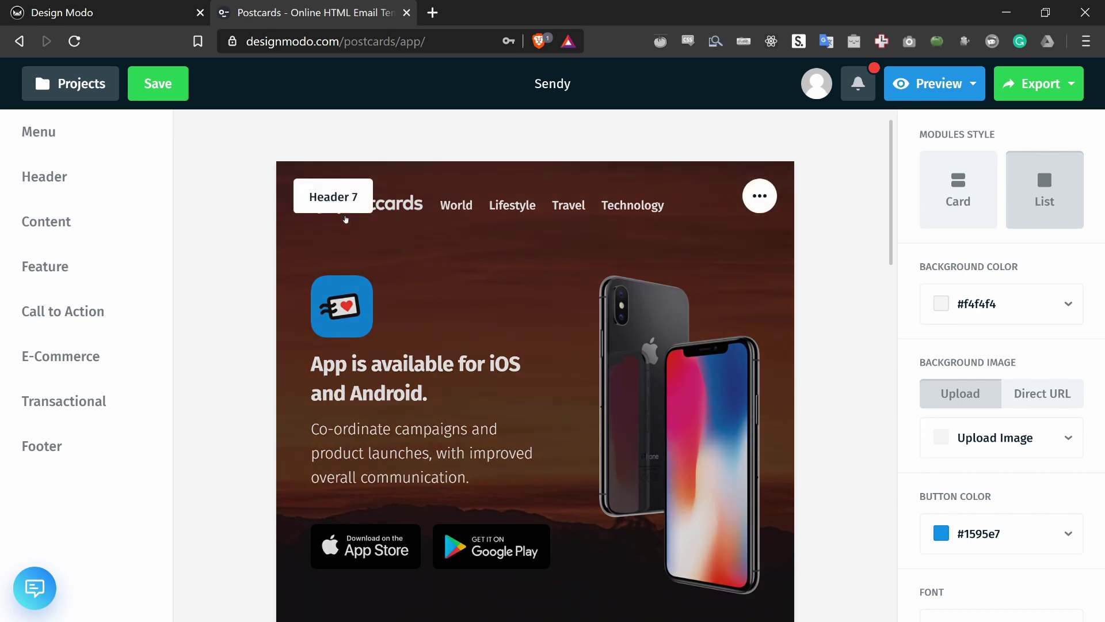
{"action": "scroll", "coordinate": [346, 219], "scroll_direction": "down", "scroll_amount": 8}
{"action": "scroll", "coordinate": [346, 219], "scroll_direction": "up", "scroll_amount": 7}
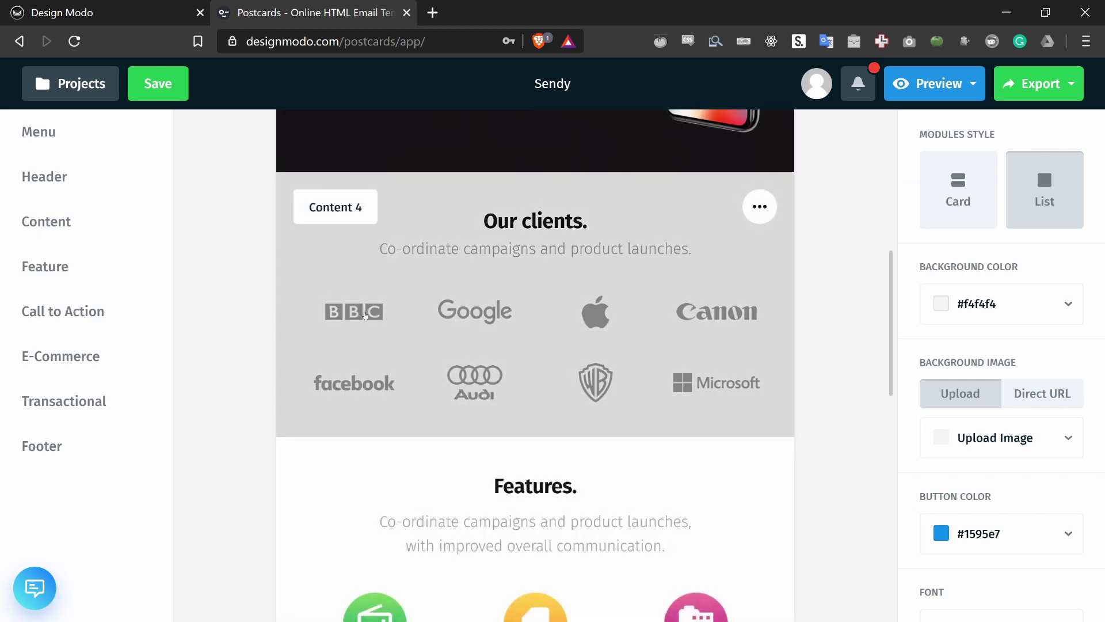
{"action": "scroll", "coordinate": [365, 315], "scroll_direction": "down", "scroll_amount": 10}
{"action": "scroll", "coordinate": [343, 328], "scroll_direction": "up", "scroll_amount": 12}
{"action": "scroll", "coordinate": [382, 324], "scroll_direction": "down", "scroll_amount": 6}
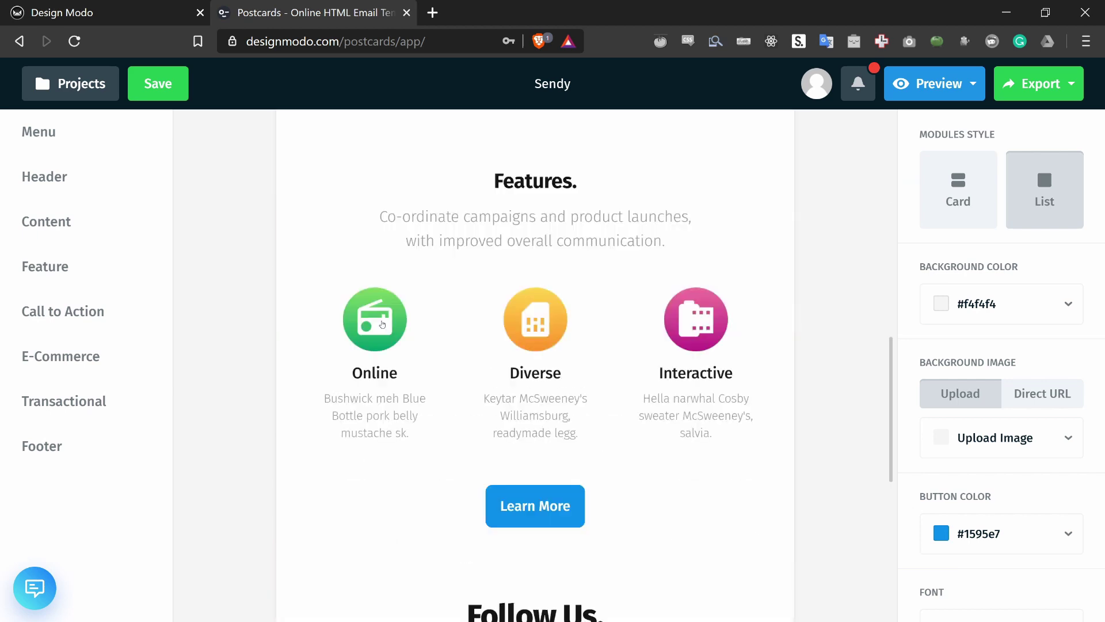
{"action": "scroll", "coordinate": [383, 324], "scroll_direction": "down", "scroll_amount": 5}
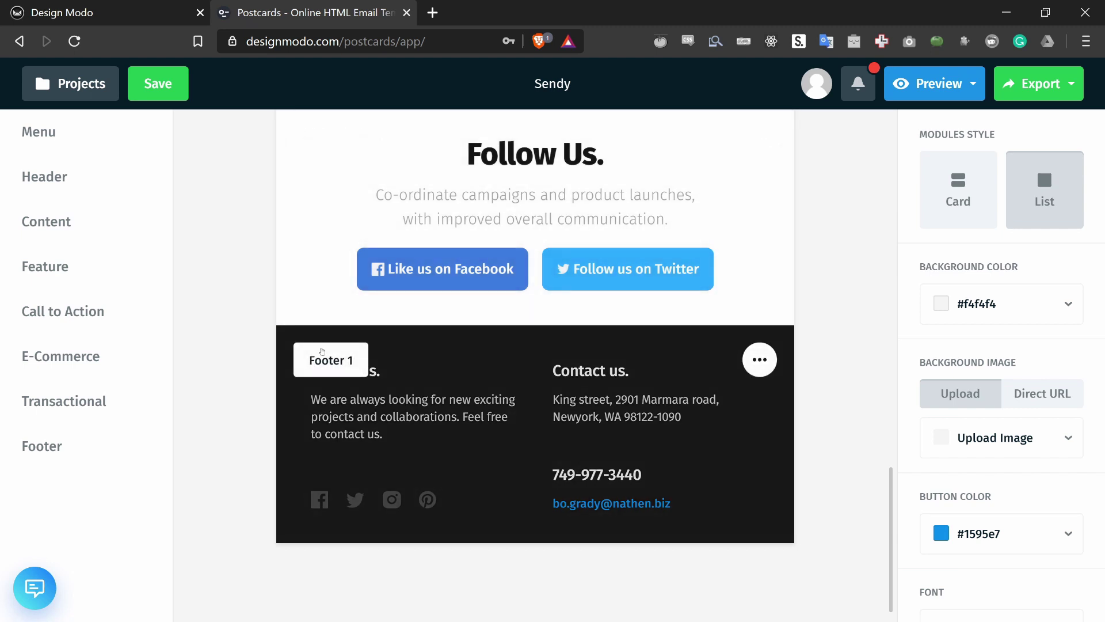
{"action": "scroll", "coordinate": [340, 339], "scroll_direction": "up", "scroll_amount": 5}
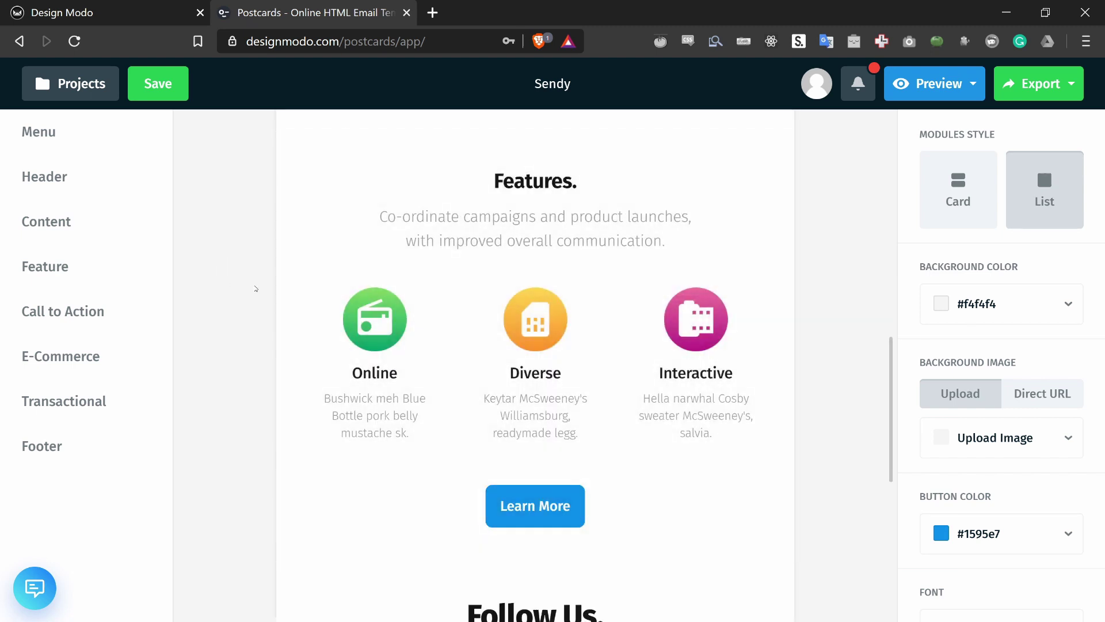
{"action": "scroll", "coordinate": [256, 289], "scroll_direction": "up", "scroll_amount": 10}
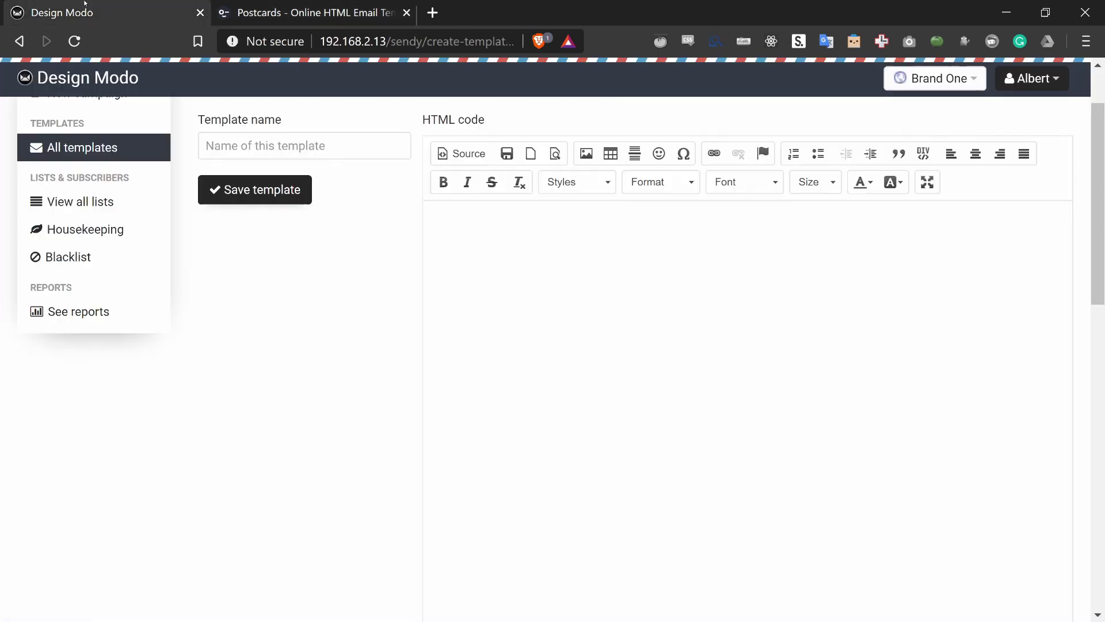
{"action": "key", "text": "ctrl+shift+Tab"}
{"action": "scroll", "coordinate": [743, 308], "scroll_direction": "down", "scroll_amount": 5}
{"action": "scroll", "coordinate": [743, 308], "scroll_direction": "down", "scroll_amount": 4}
{"action": "left_click", "coordinate": [800, 295]}
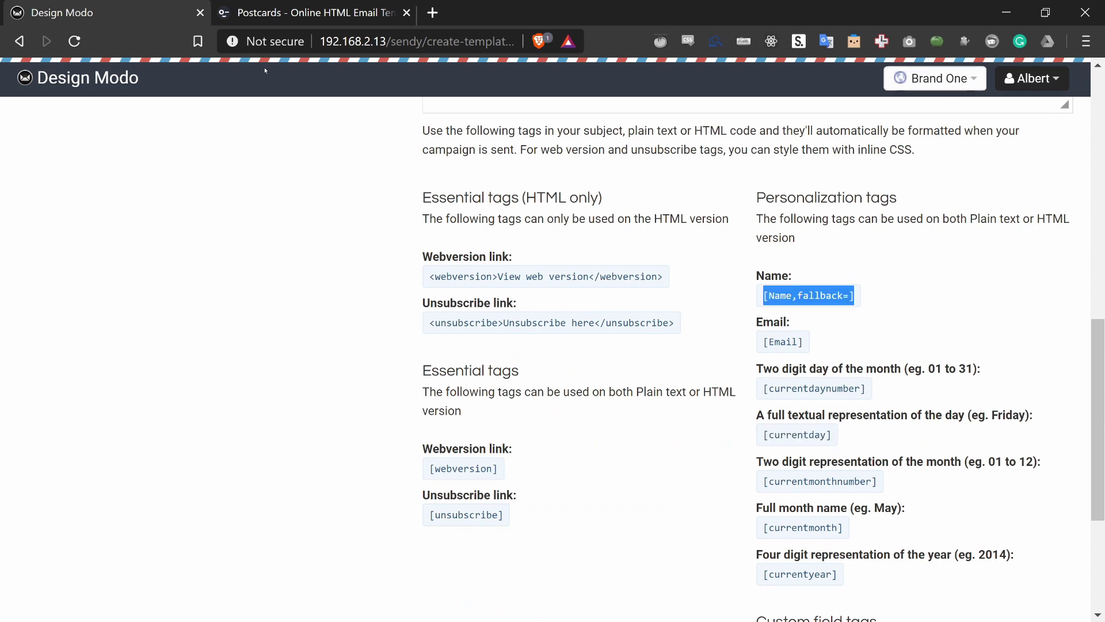
{"action": "left_click", "coordinate": [270, 8]}
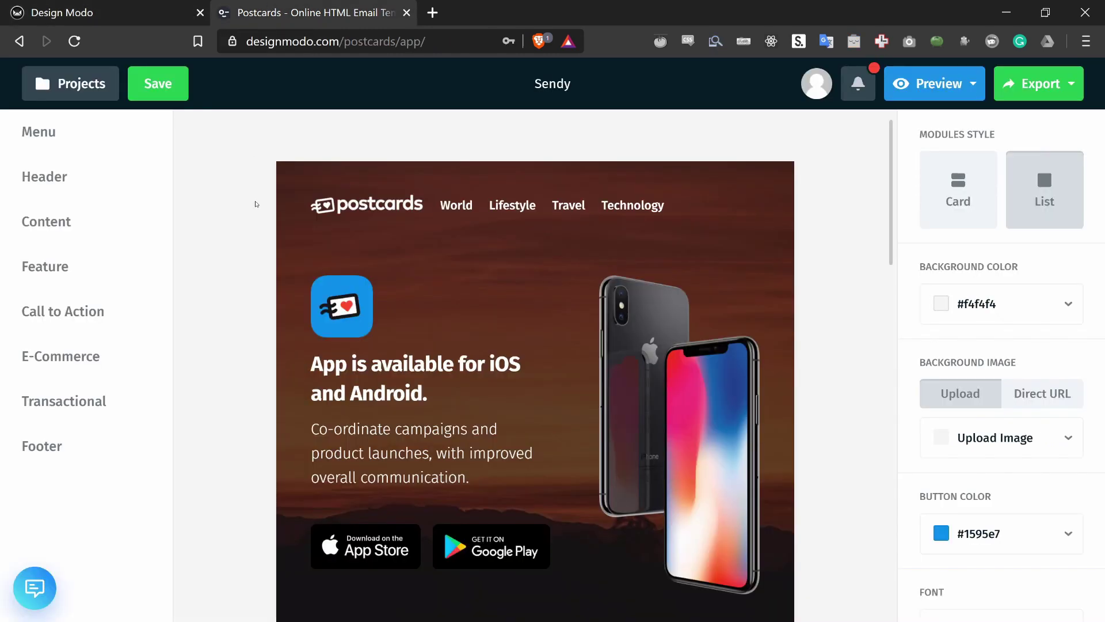
{"action": "scroll", "coordinate": [255, 203], "scroll_direction": "down", "scroll_amount": 7}
{"action": "scroll", "coordinate": [255, 204], "scroll_direction": "up", "scroll_amount": 7}
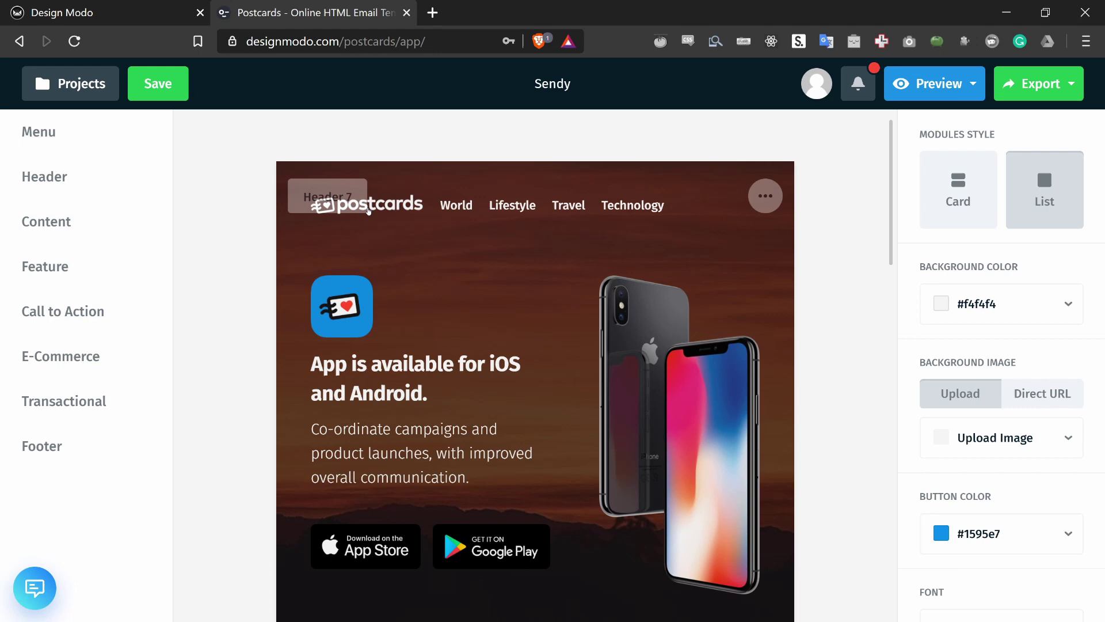
Step: Open the header module and expand its TITLE text settings
{"action": "left_click", "coordinate": [416, 387]}
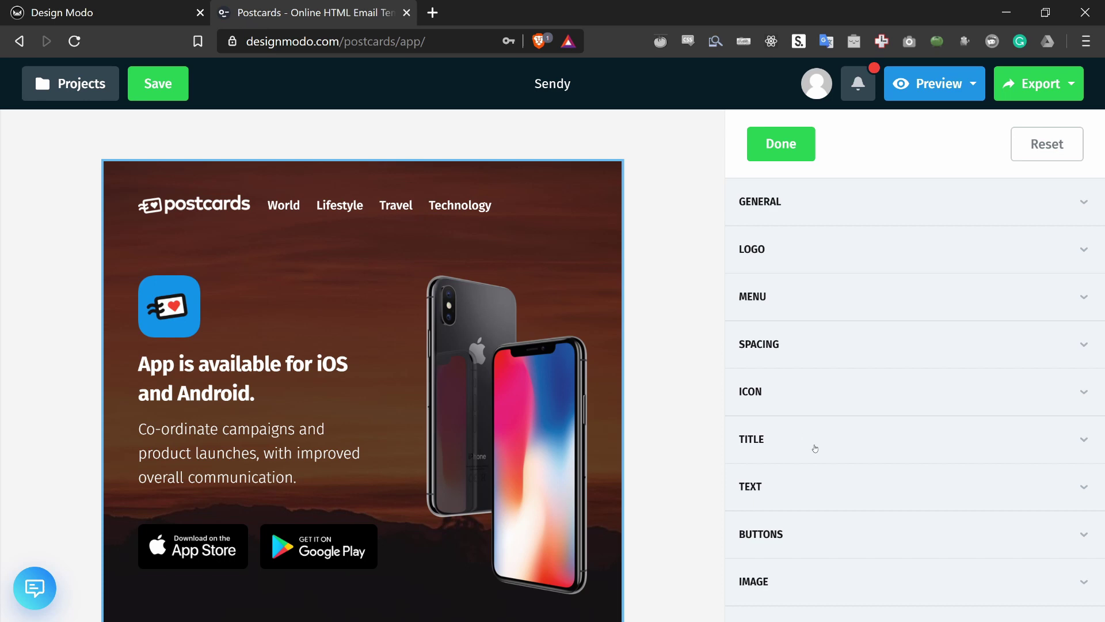
{"action": "left_click", "coordinate": [1083, 440]}
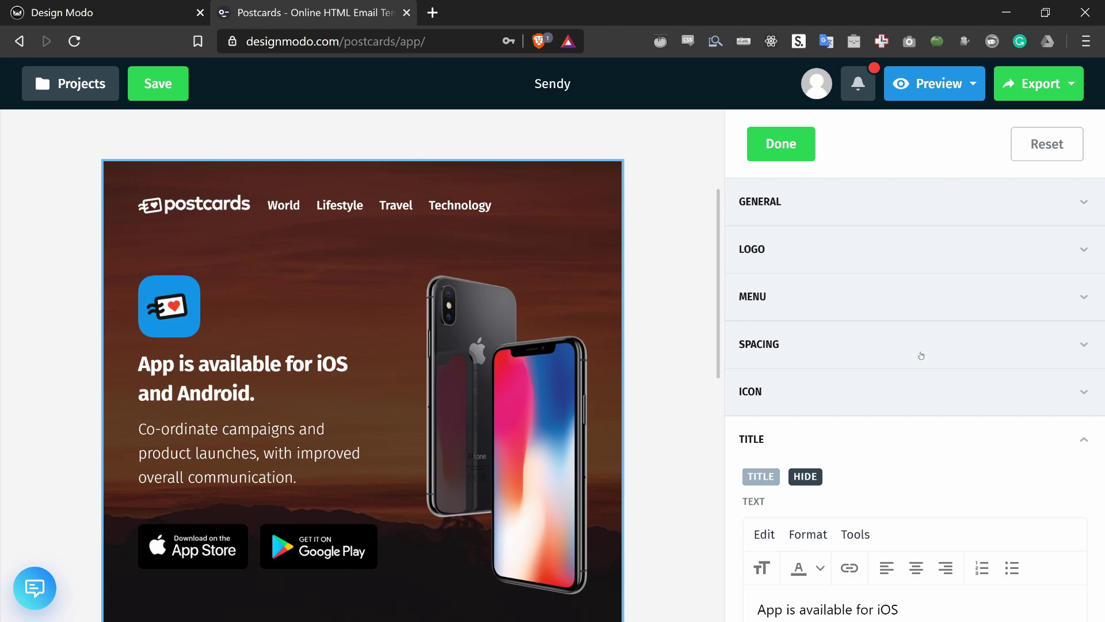
{"action": "scroll", "coordinate": [921, 356], "scroll_direction": "down", "scroll_amount": 6}
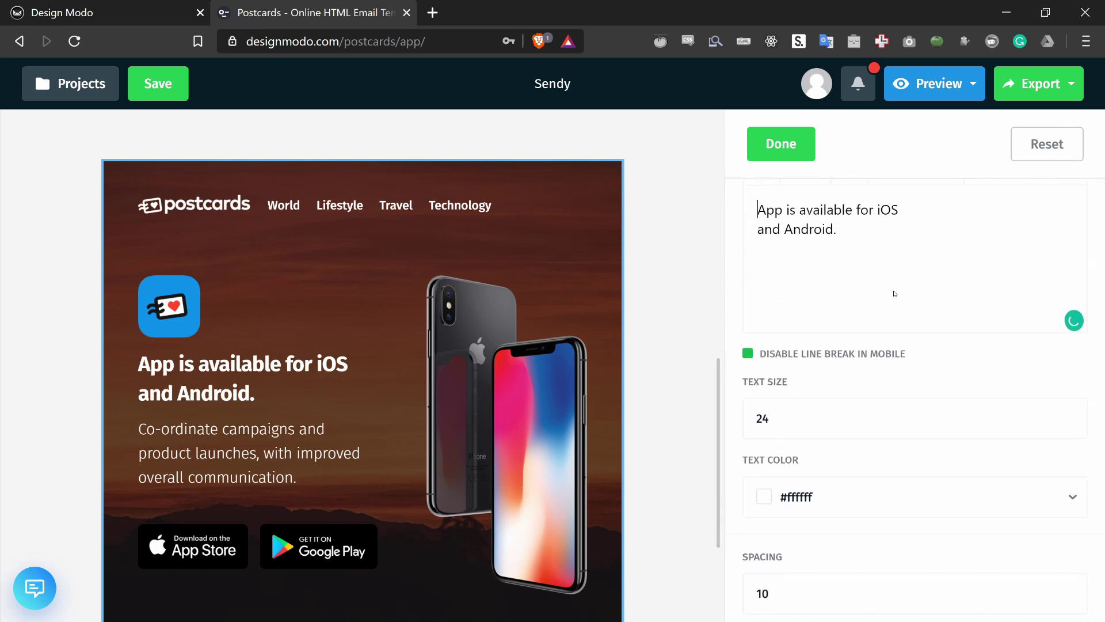
{"action": "scroll", "coordinate": [895, 294], "scroll_direction": "up", "scroll_amount": 6}
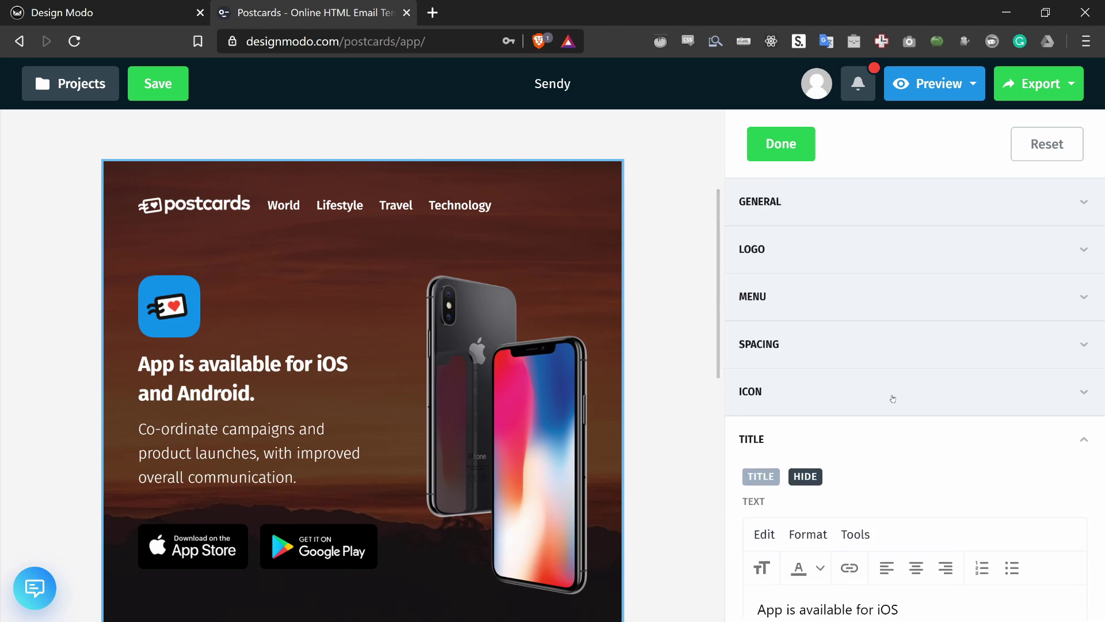
{"action": "scroll", "coordinate": [893, 398], "scroll_direction": "down", "scroll_amount": 6}
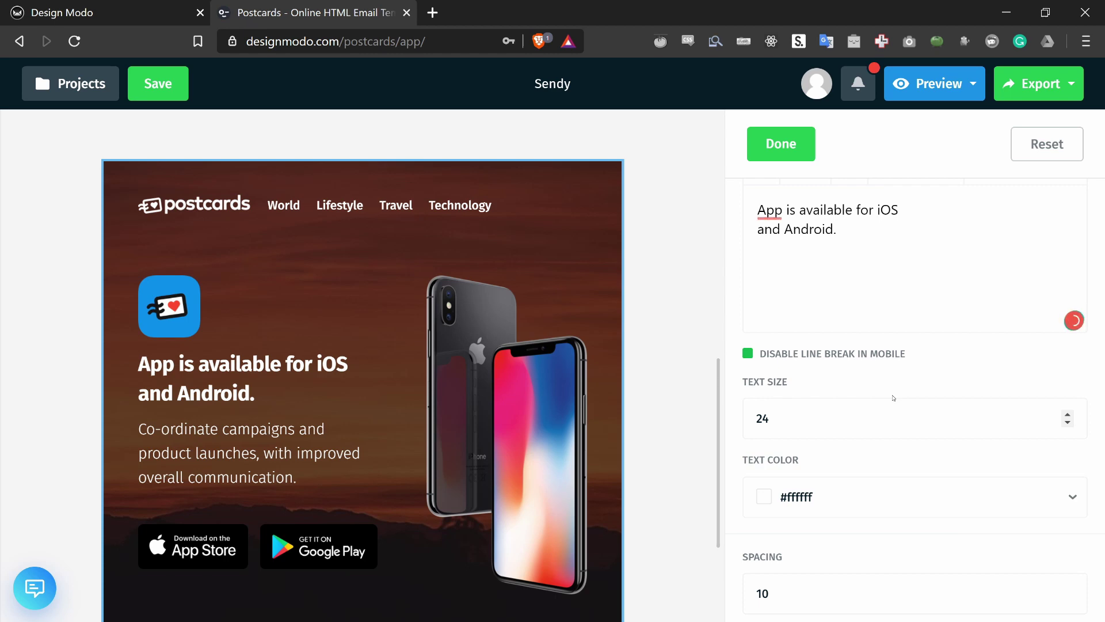
Step: Prefix the header title with 'Hey [Name],' and finish editing the module
{"action": "type", "text": "hi"}
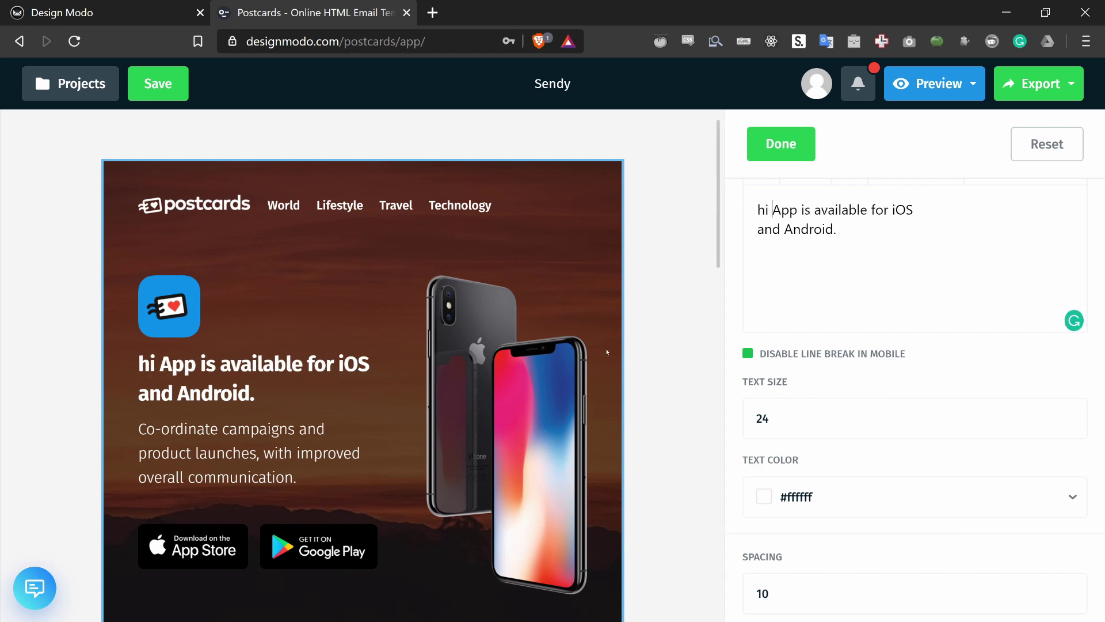
{"action": "key", "text": "Left"}
{"action": "key", "text": "shift+Home"}
{"action": "type", "text": "Hey ["}
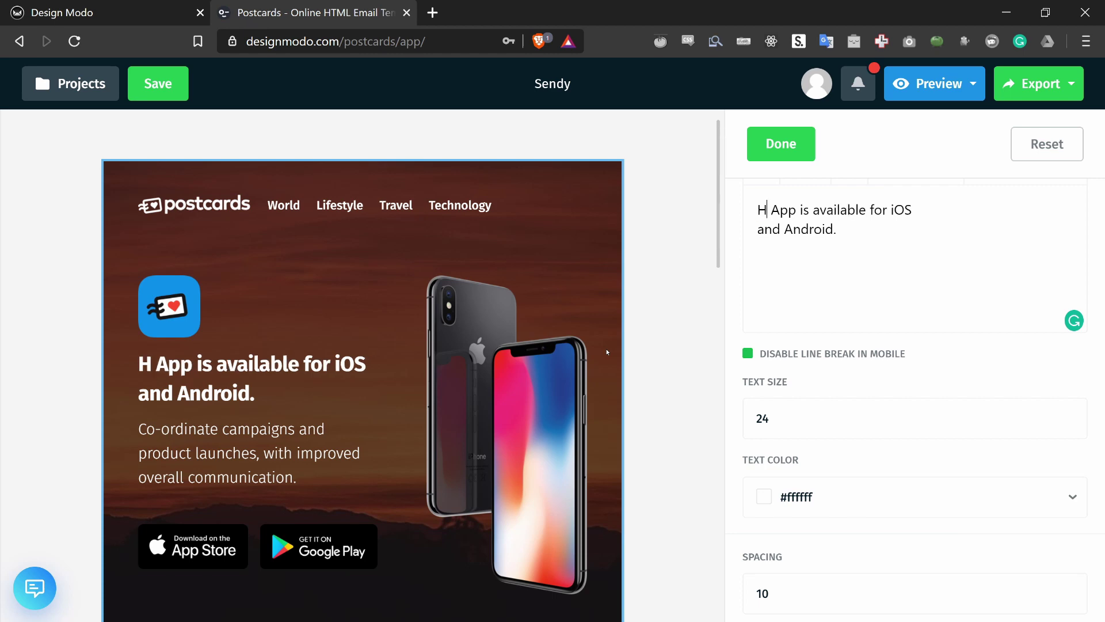
{"action": "type", "text": "Name]"}
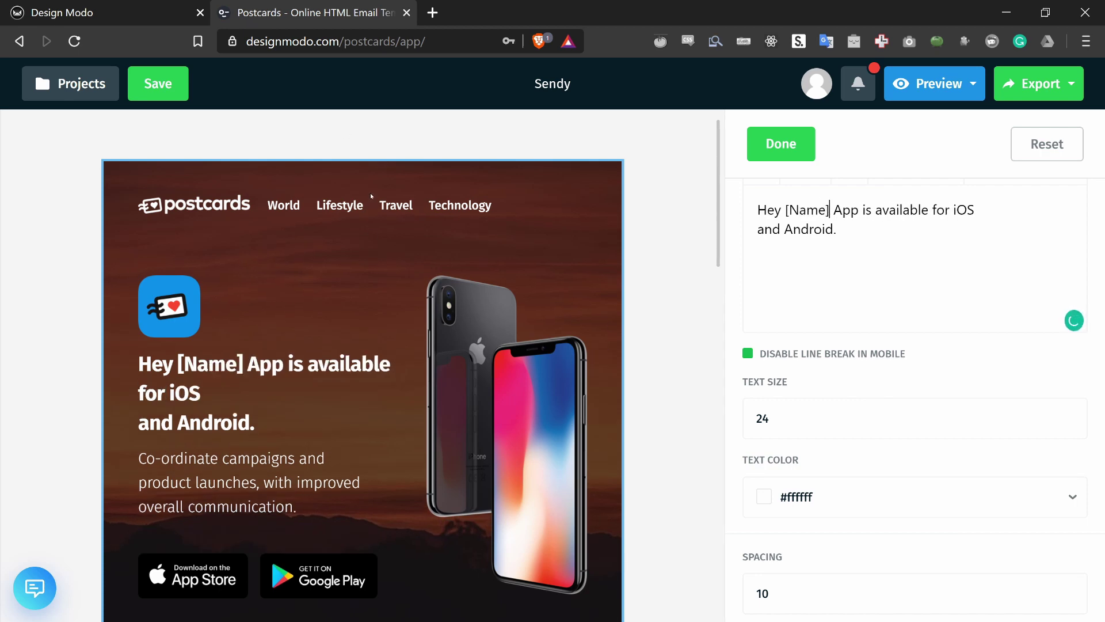
{"action": "left_click", "coordinate": [130, 3]}
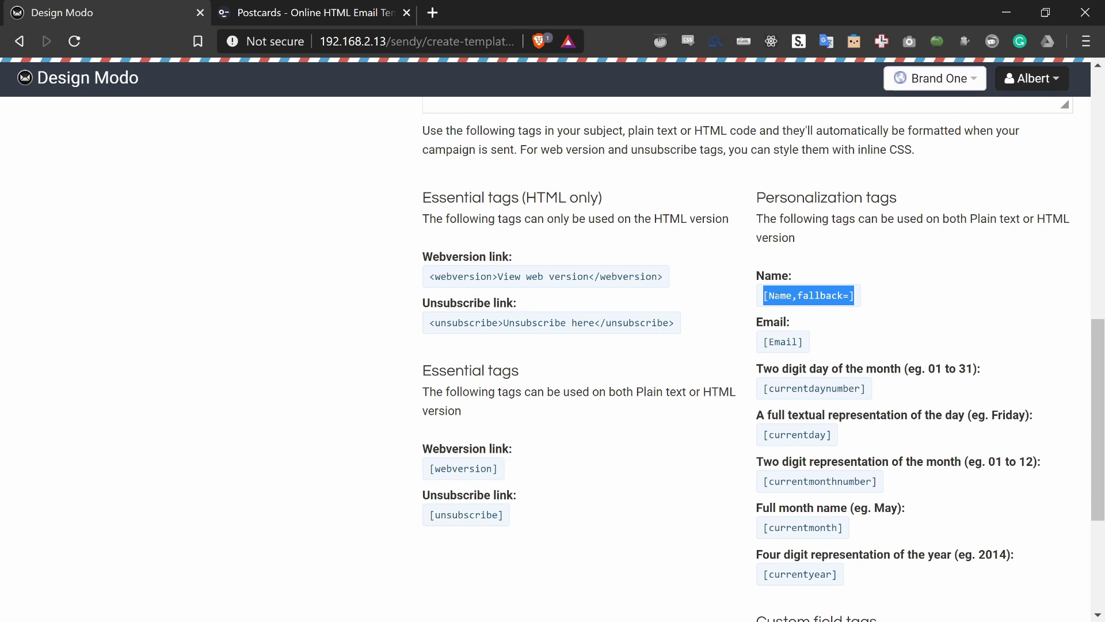
{"action": "left_click", "coordinate": [266, 4]}
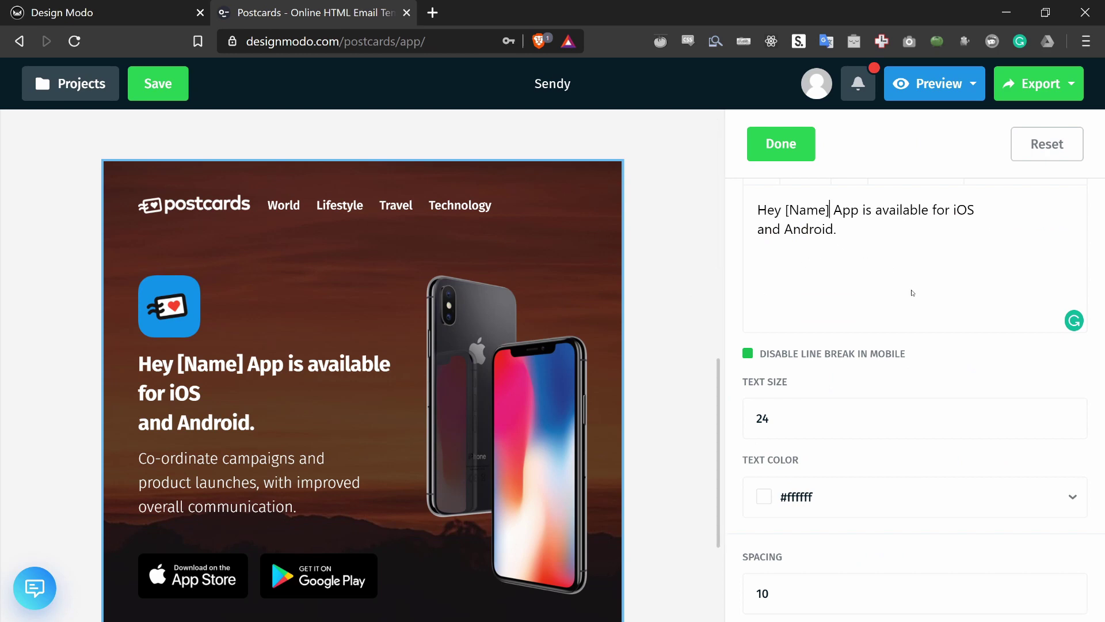
{"action": "type", "text": ","}
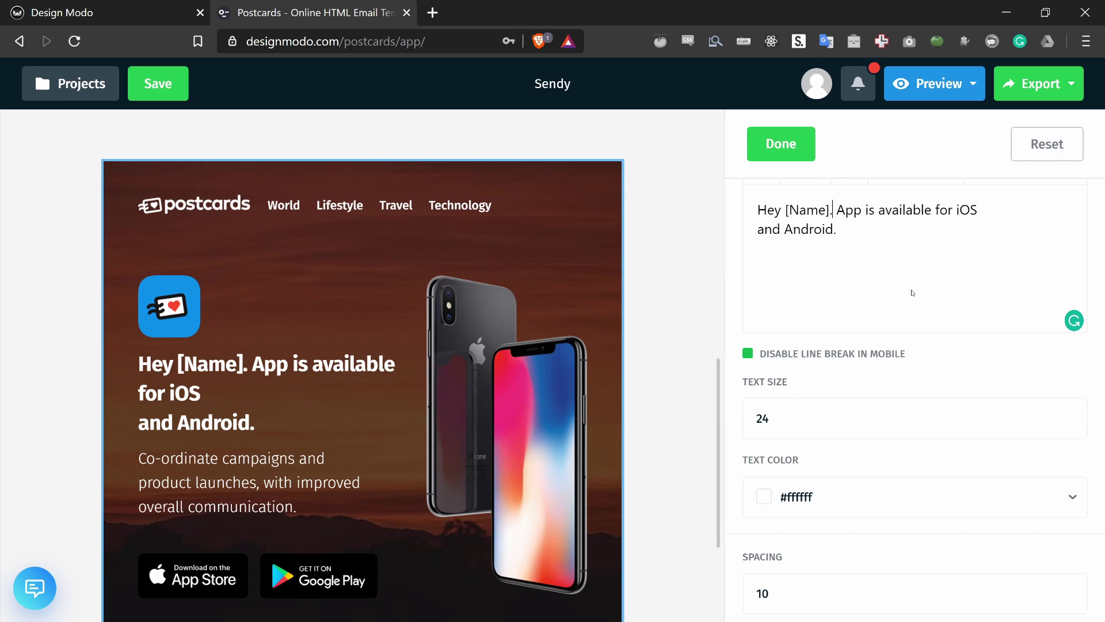
{"action": "key", "text": "BackSpace"}
{"action": "type", "text": ","}
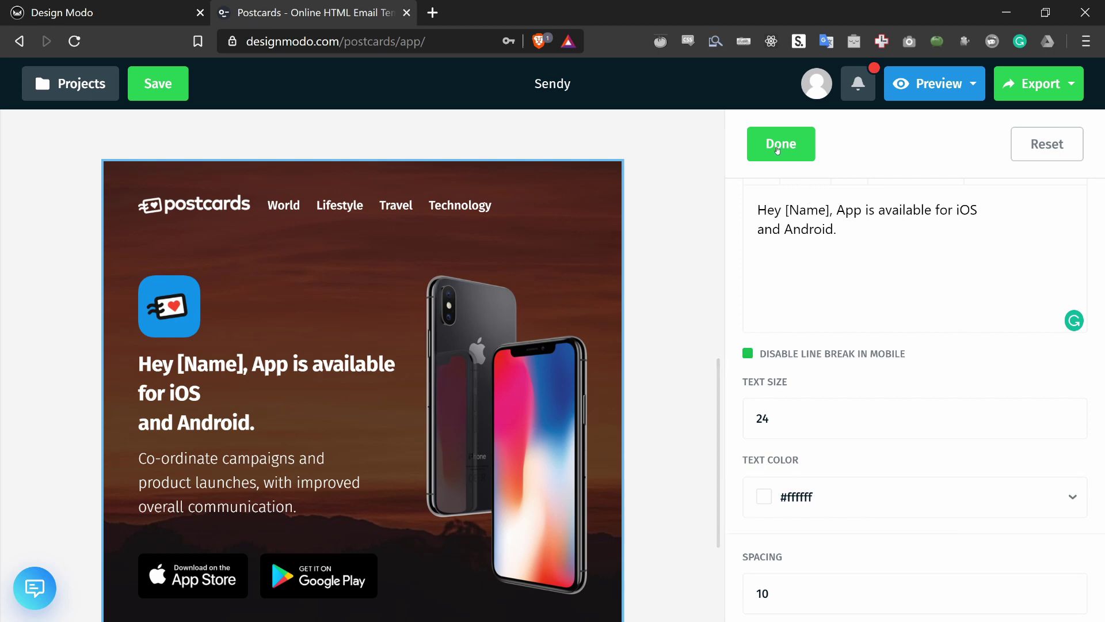
{"action": "left_click", "coordinate": [793, 158]}
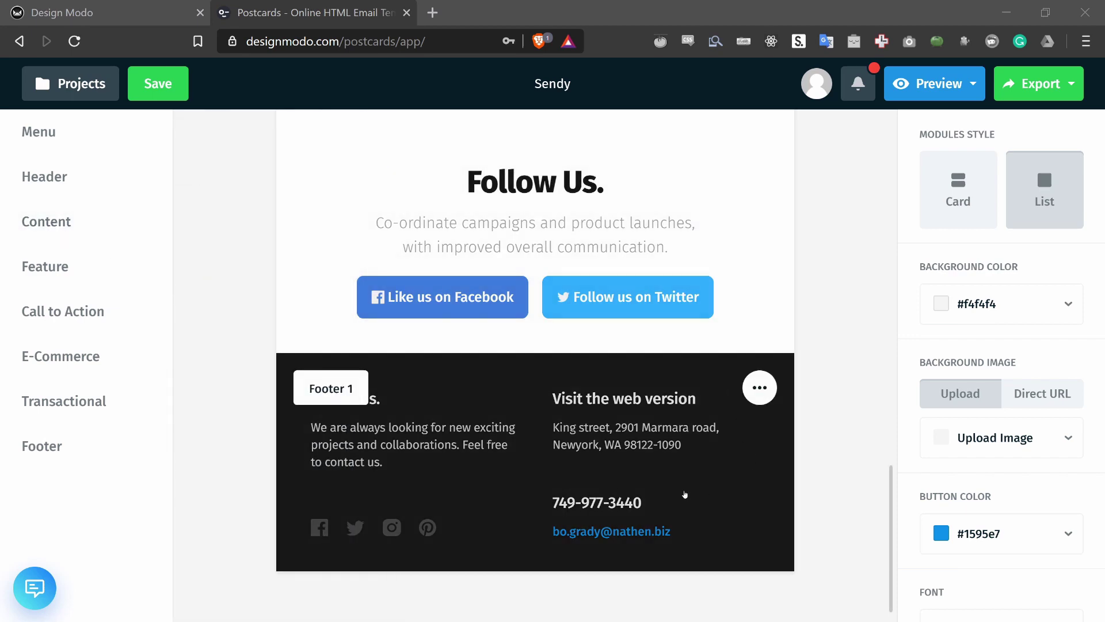
{"action": "left_click", "coordinate": [89, 5]}
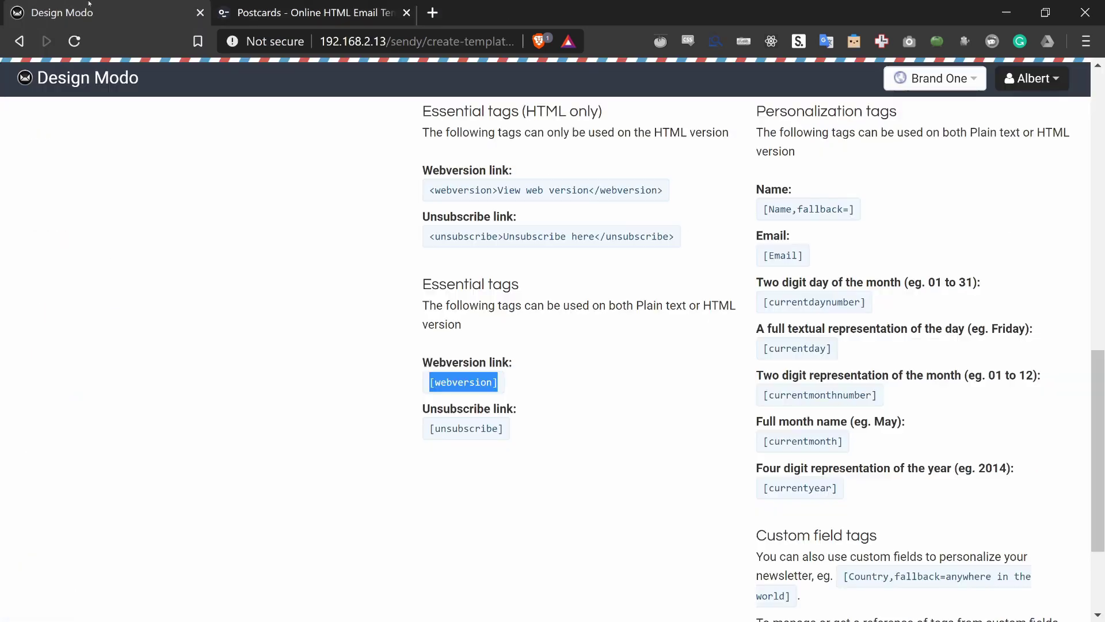
{"action": "left_click", "coordinate": [466, 428]}
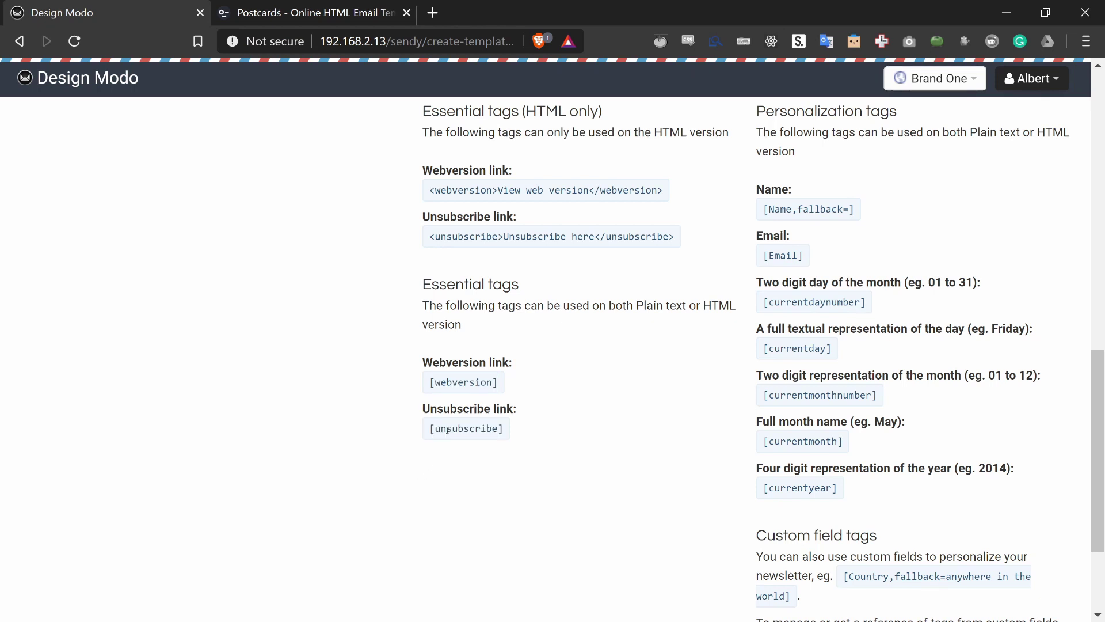
{"action": "left_click", "coordinate": [502, 428]}
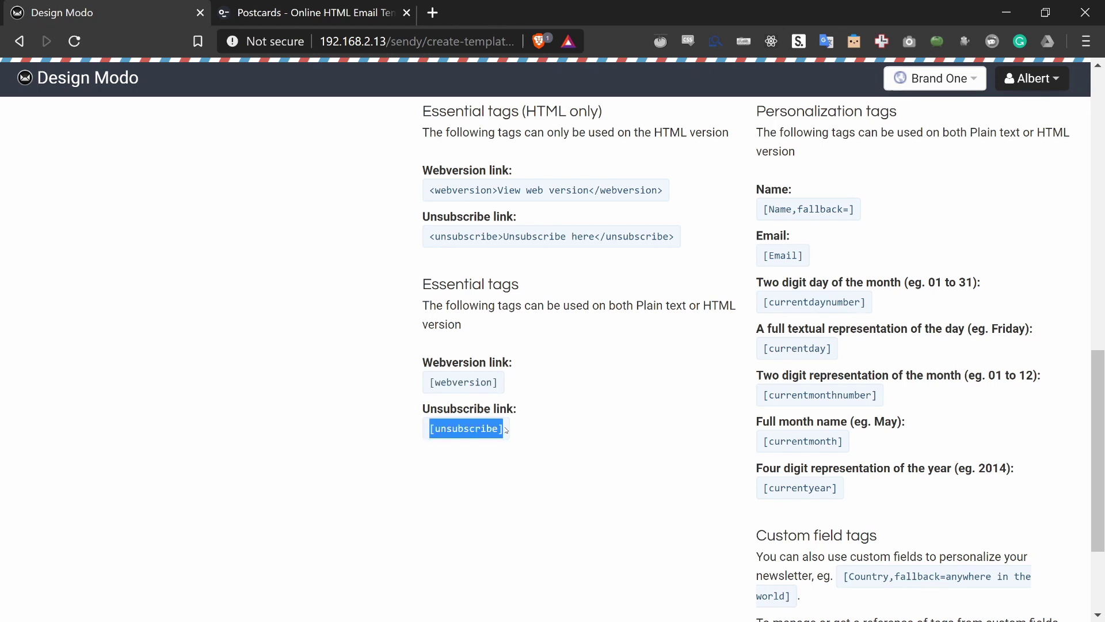
{"action": "left_click", "coordinate": [453, 428]}
{"action": "key", "text": "ctrl+c"}
{"action": "left_click", "coordinate": [464, 382]}
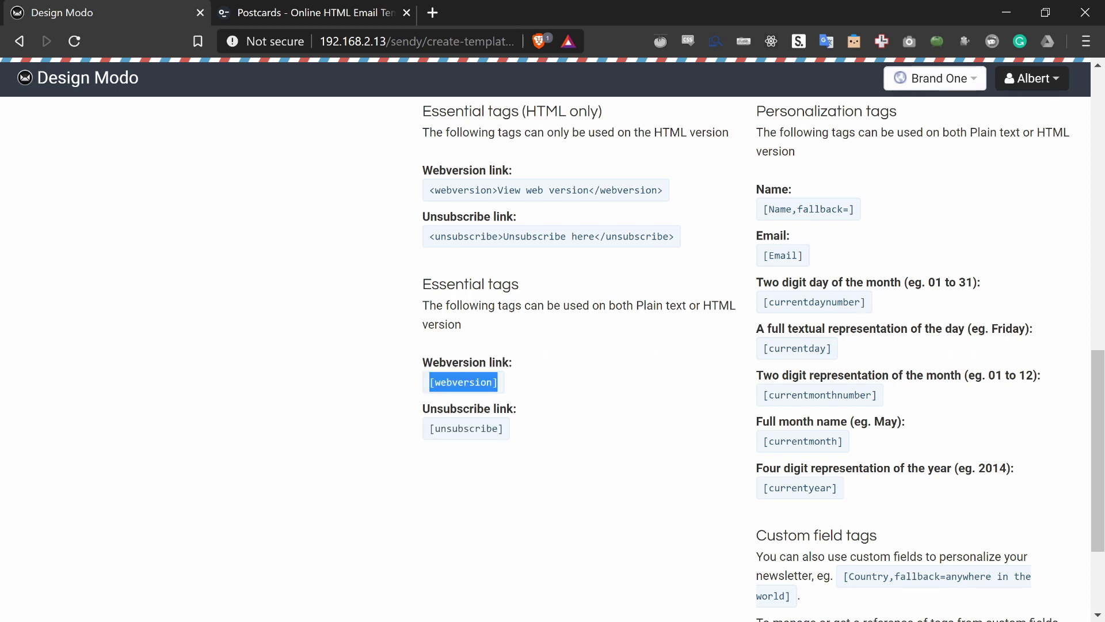
{"action": "left_click", "coordinate": [370, 13]}
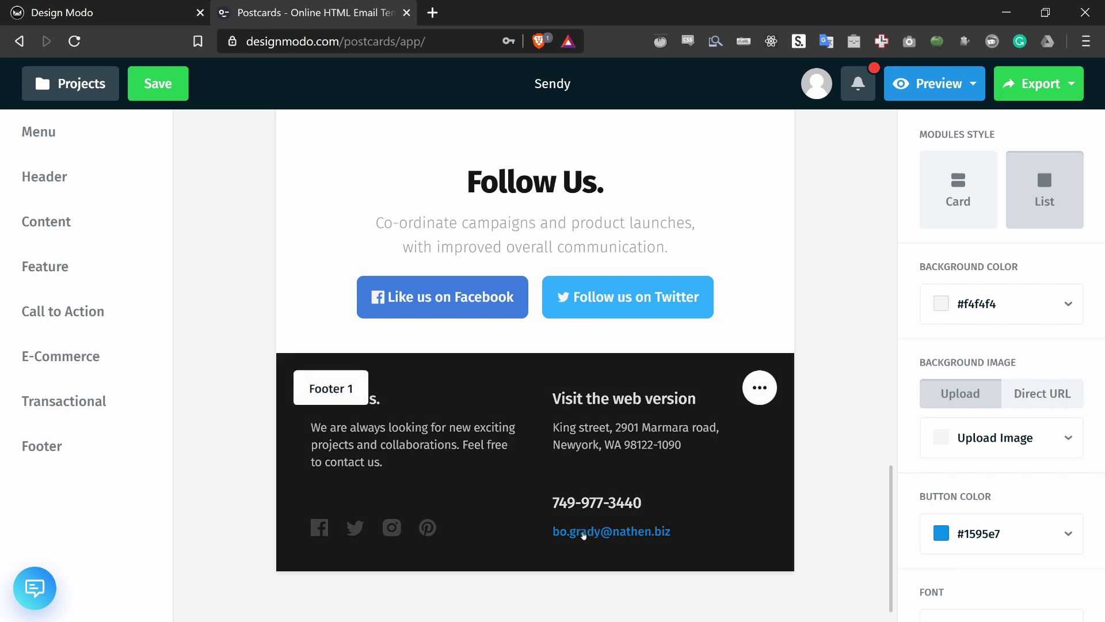
Step: Change footer Column #2's second link to text 'Unsubscribe' with URL [unsubscribe]
{"action": "left_click", "coordinate": [583, 534]}
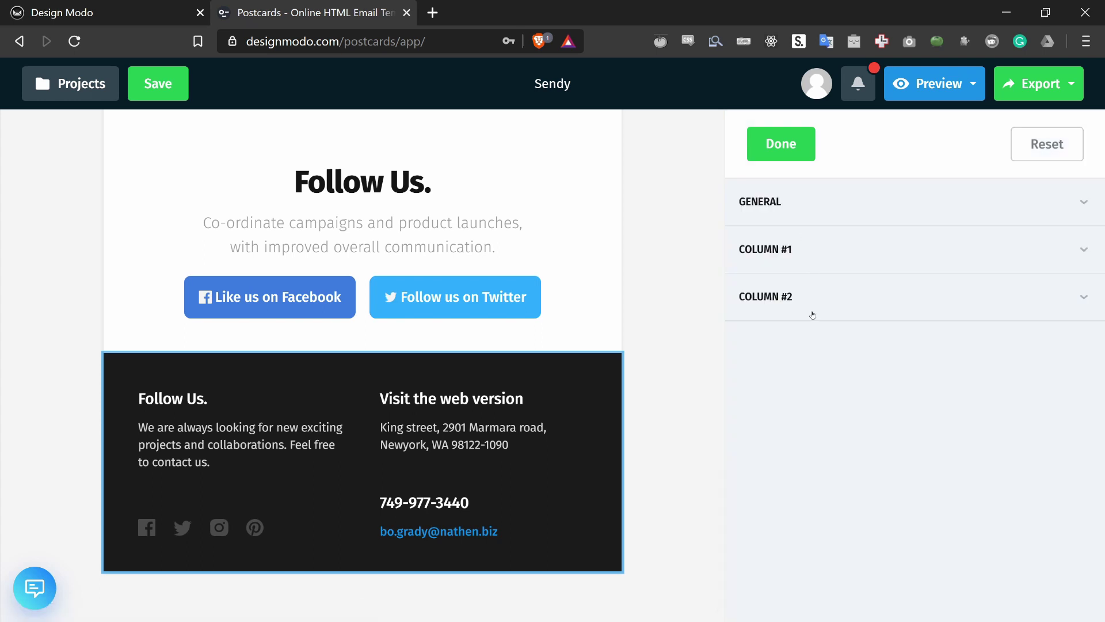
{"action": "left_click", "coordinate": [812, 315]}
{"action": "scroll", "coordinate": [867, 335], "scroll_direction": "down", "scroll_amount": 15}
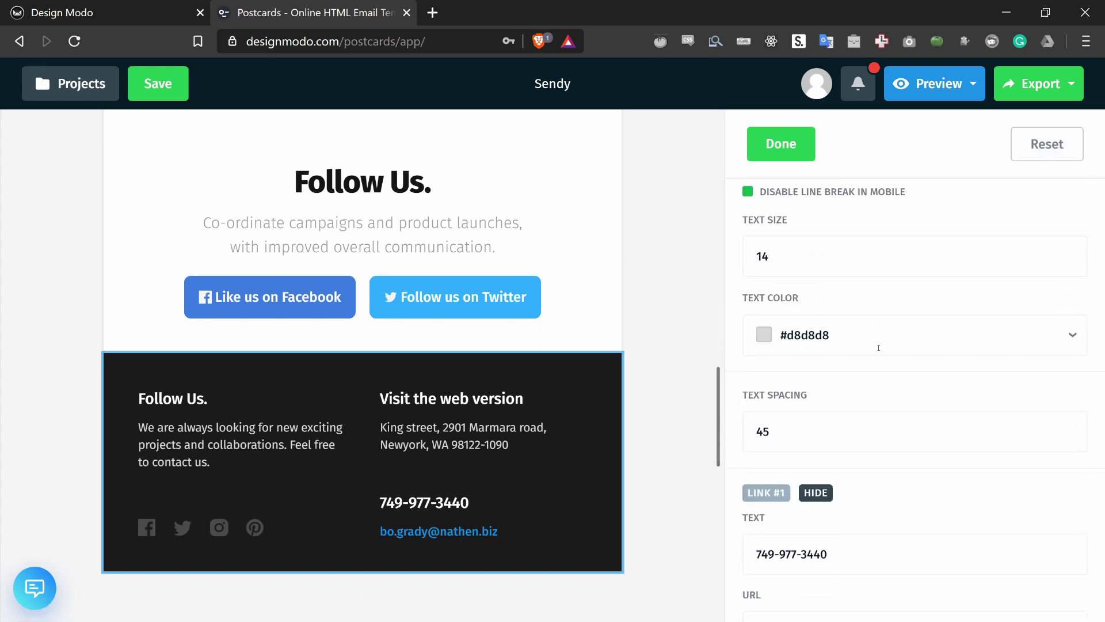
{"action": "scroll", "coordinate": [879, 351], "scroll_direction": "down", "scroll_amount": 1}
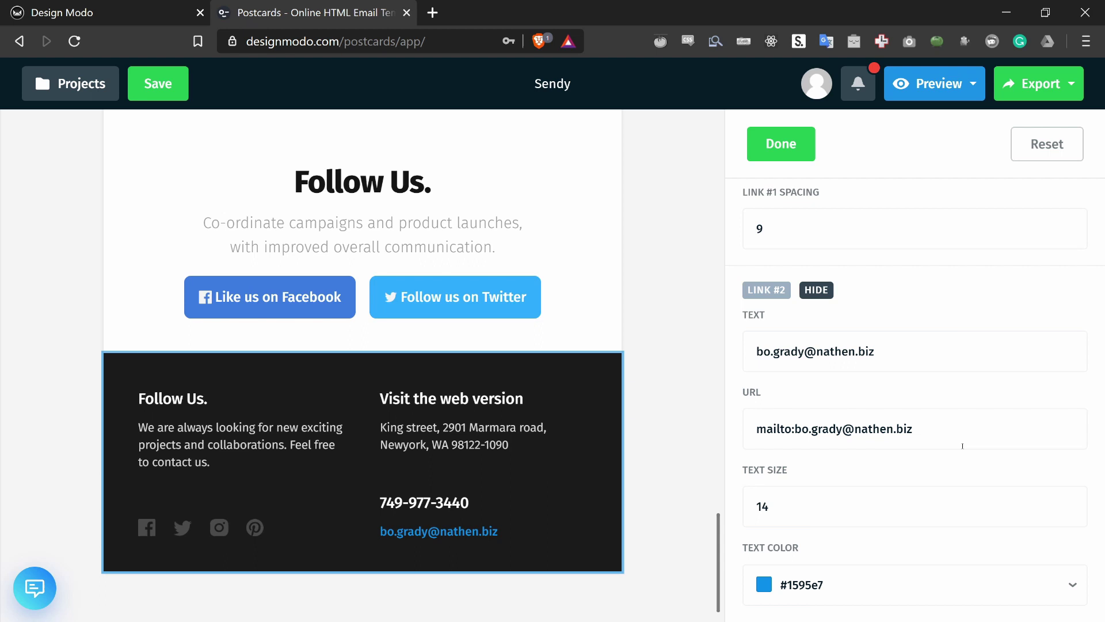
{"action": "left_click_drag", "start_coordinate": [908, 352], "coordinate": [728, 351]}
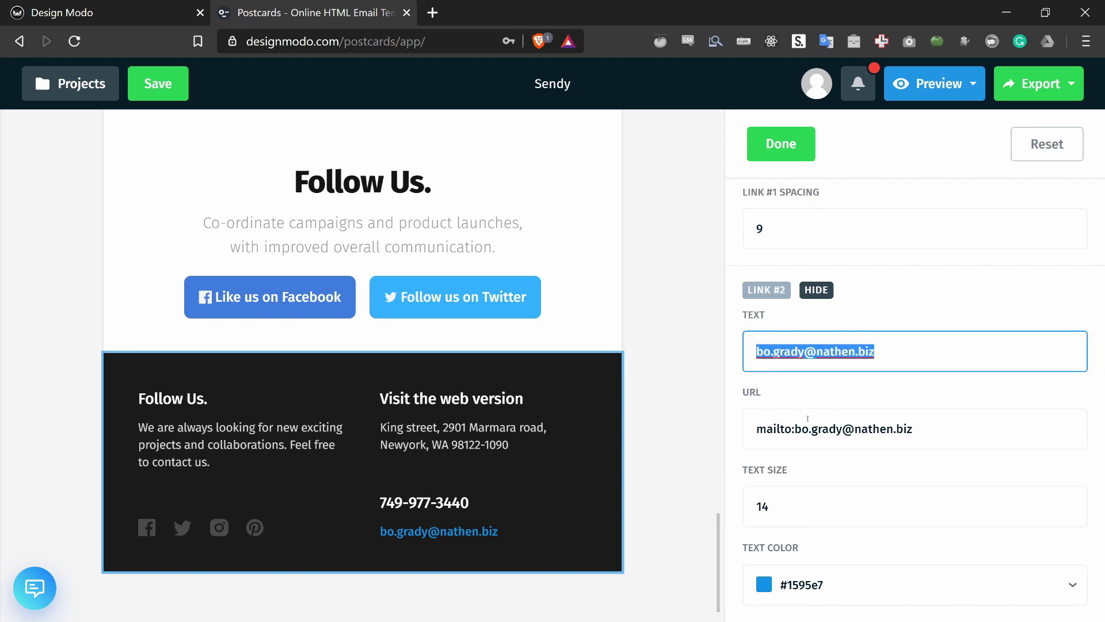
{"action": "type", "text": "Uns"}
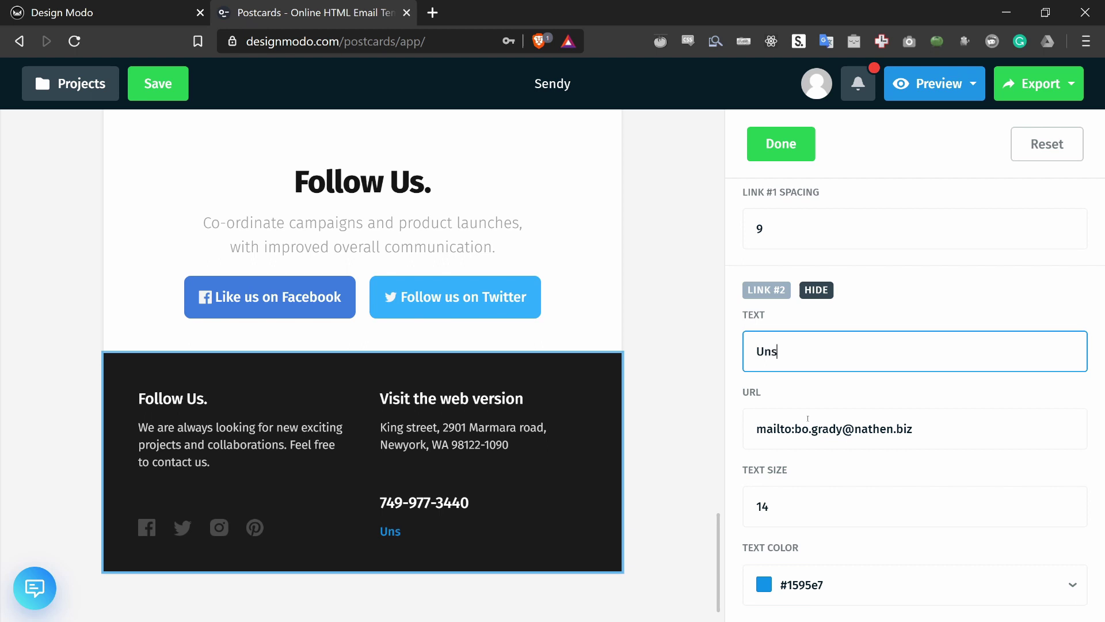
{"action": "type", "text": "ubscribe"}
{"action": "key", "text": "Tab"}
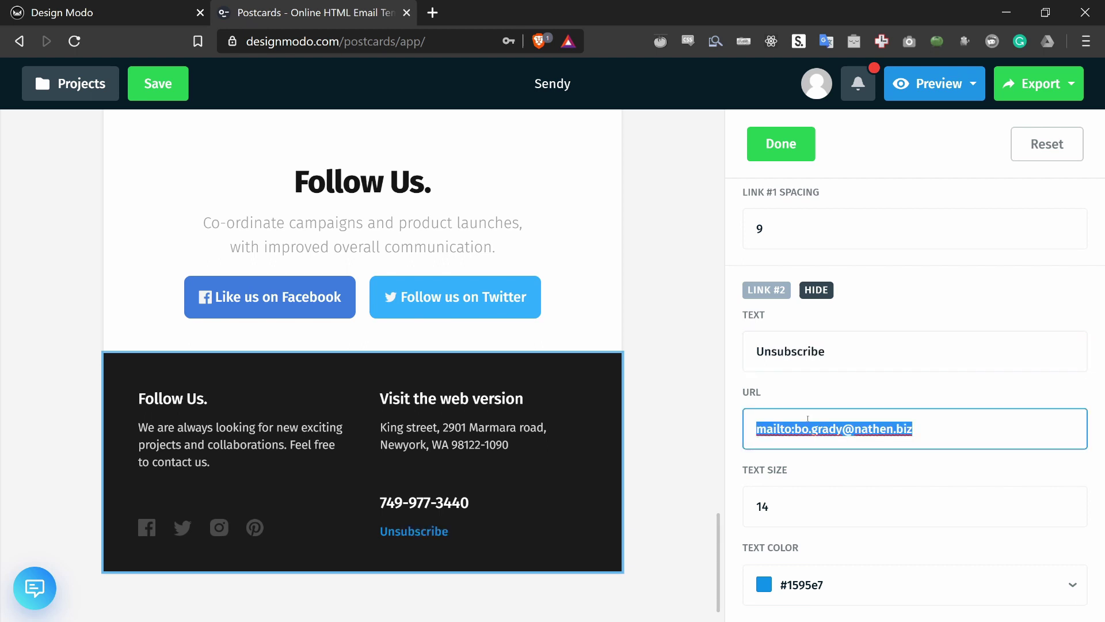
{"action": "key", "text": "ctrl+v"}
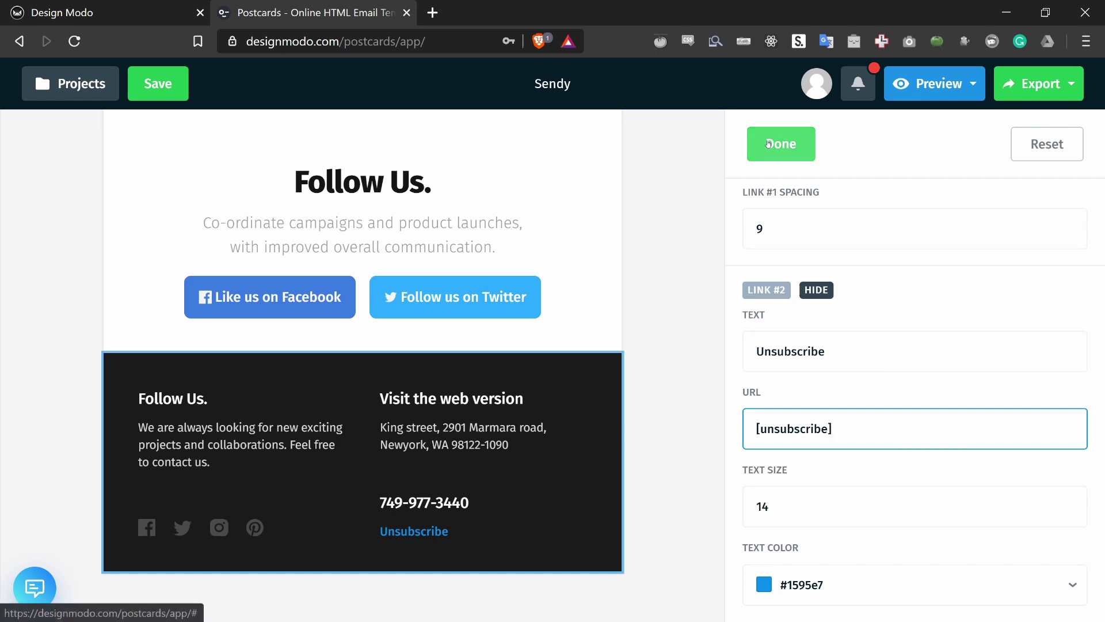
{"action": "left_click", "coordinate": [768, 143]}
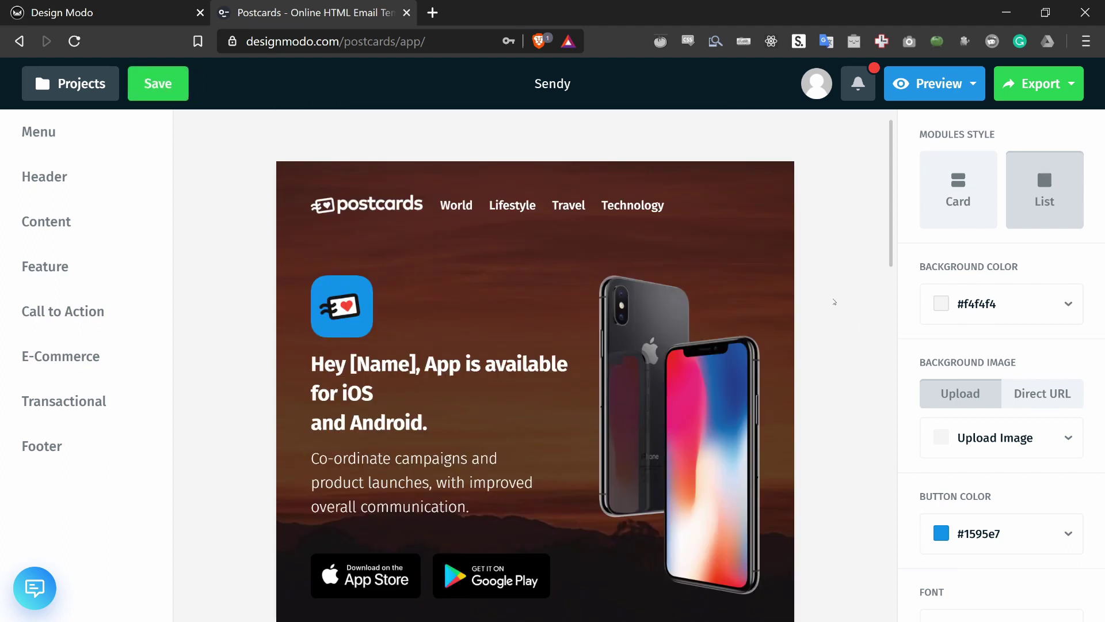
Step: Export the template as ZIP and save postcards_Sendy_205408.zip to the Desktop
{"action": "left_click", "coordinate": [1035, 85]}
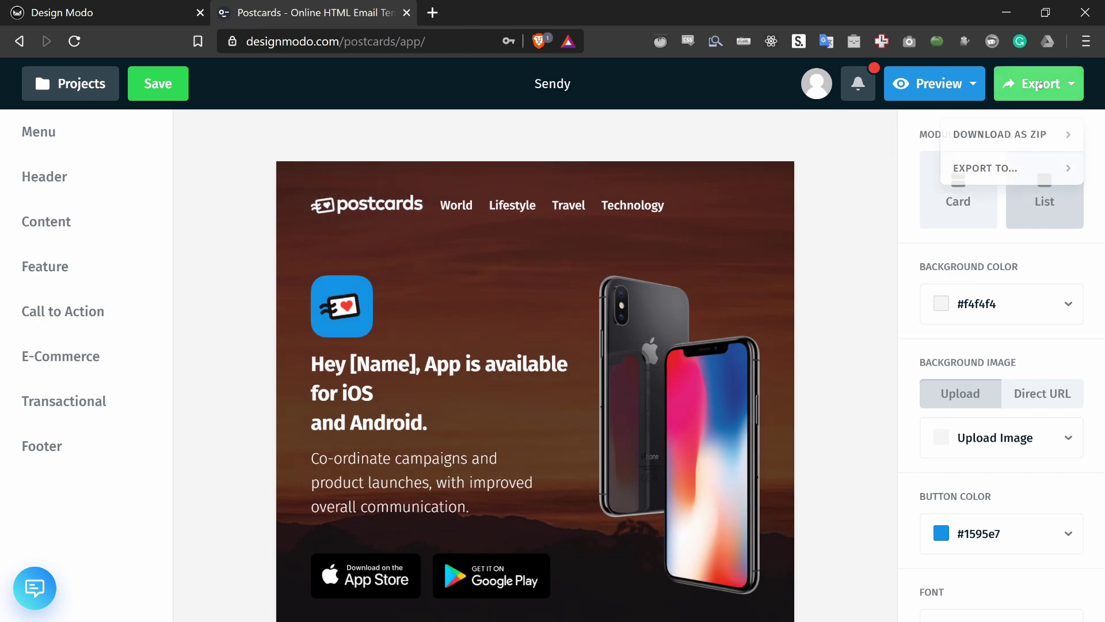
{"action": "left_click", "coordinate": [994, 136]}
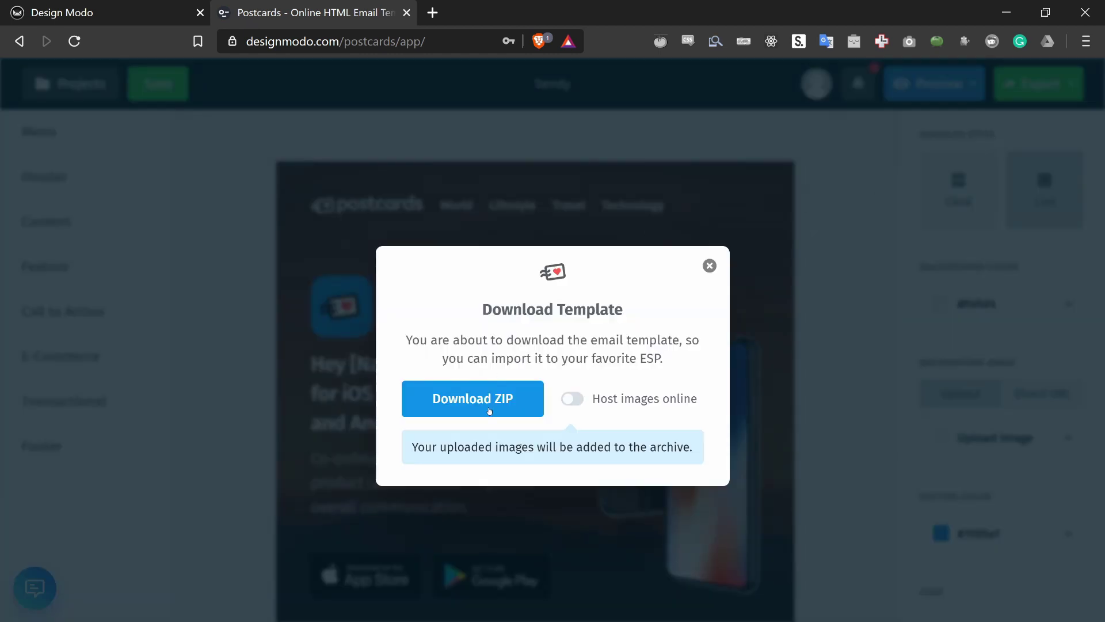
{"action": "left_click", "coordinate": [488, 411]}
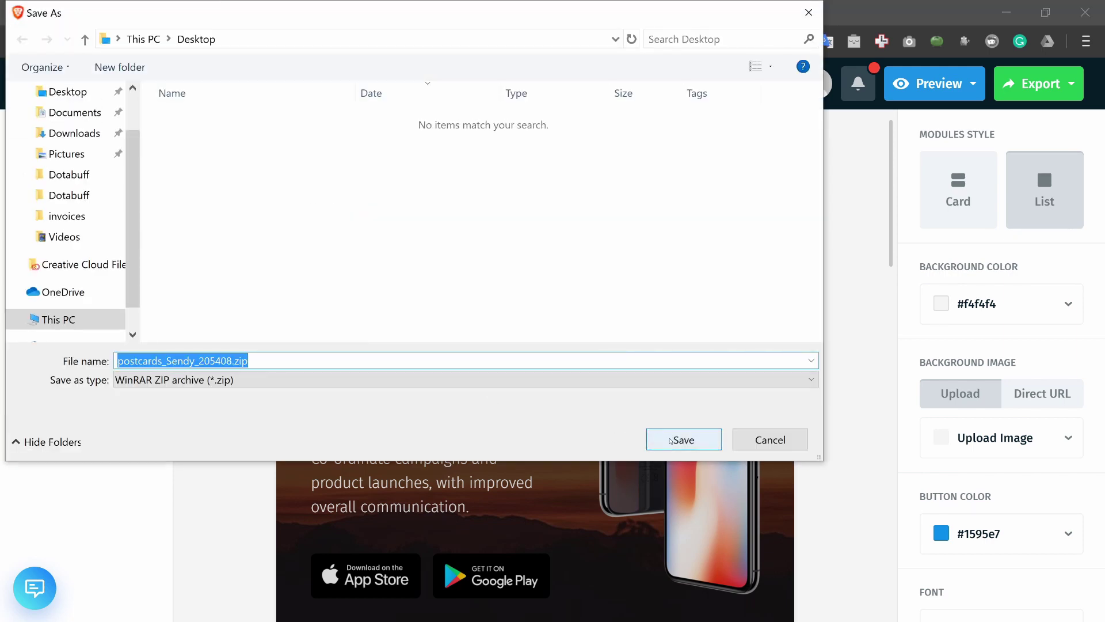
{"action": "left_click", "coordinate": [671, 441]}
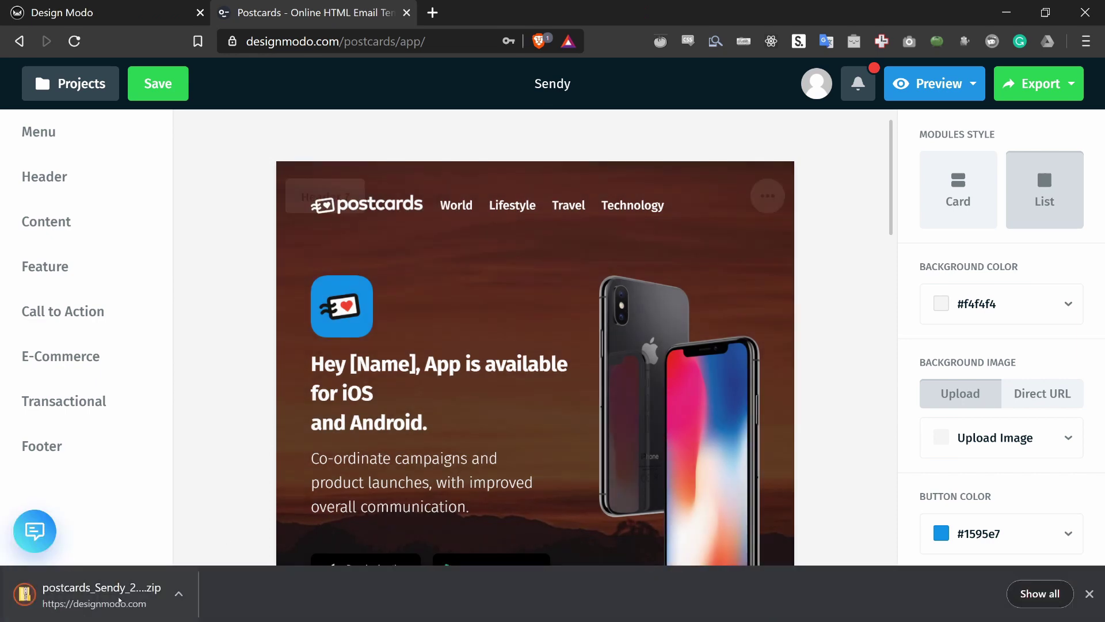
Step: Copy the zip's images folder and index.html into the Sendy folder
{"action": "left_click", "coordinate": [120, 600]}
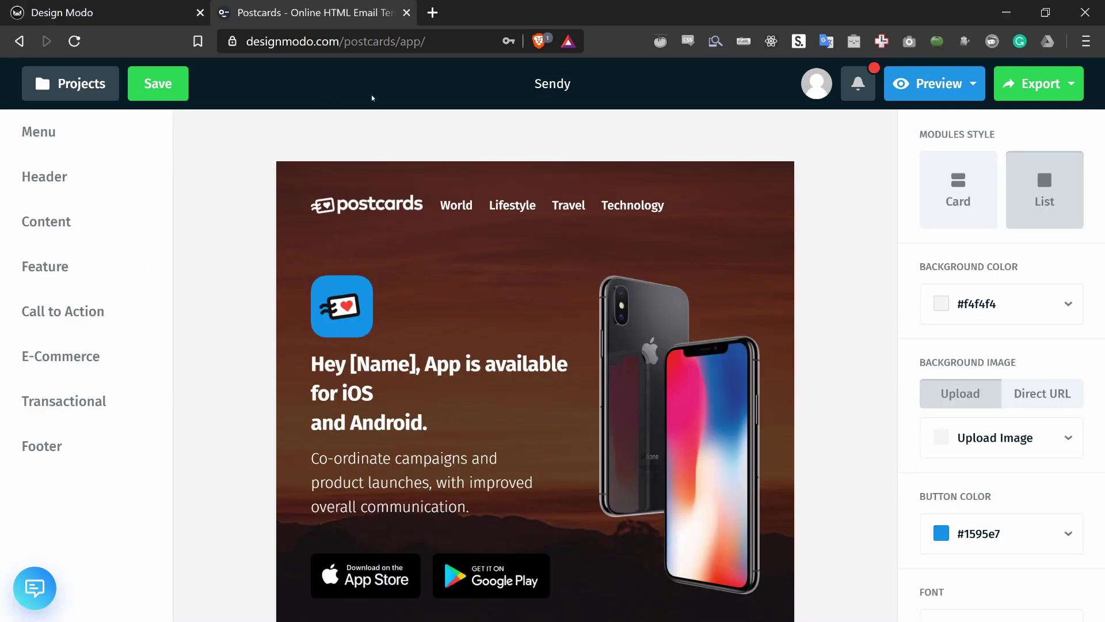
{"action": "triple_click", "coordinate": [372, 98]}
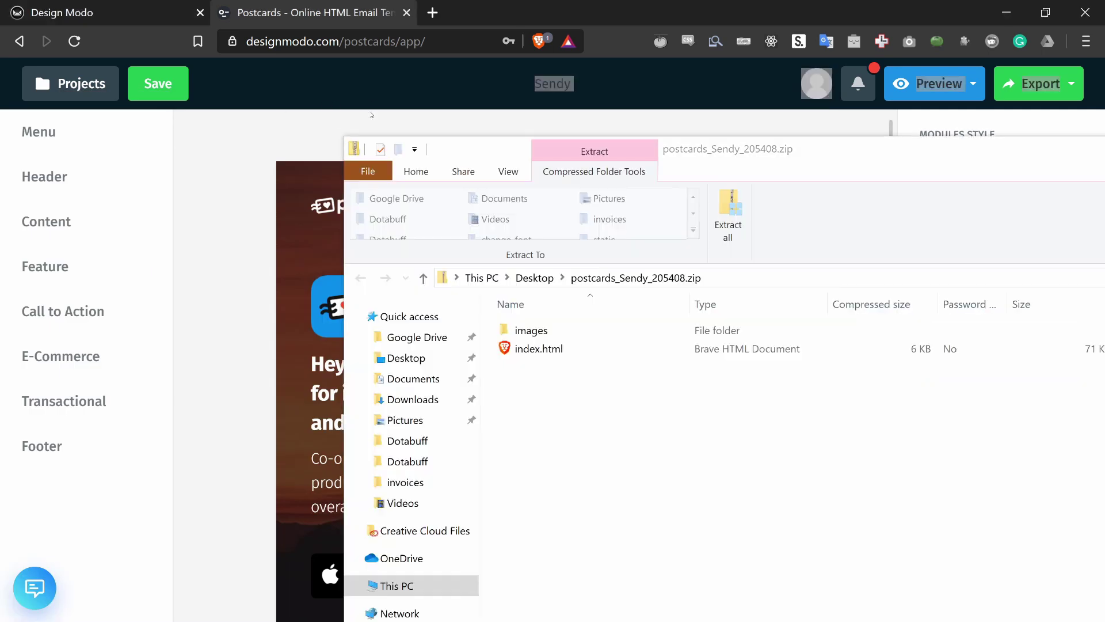
{"action": "left_click_drag", "start_coordinate": [481, 152], "coordinate": [220, 59]}
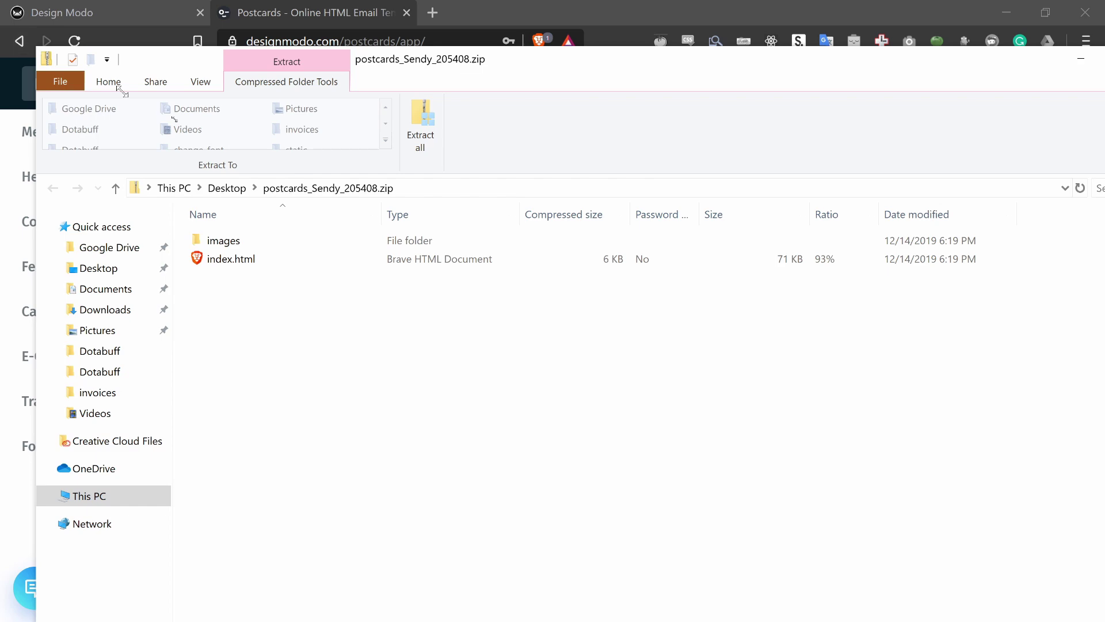
{"action": "left_click_drag", "start_coordinate": [122, 91], "coordinate": [282, 175]}
{"action": "left_click_drag", "start_coordinate": [683, 180], "coordinate": [449, 94]}
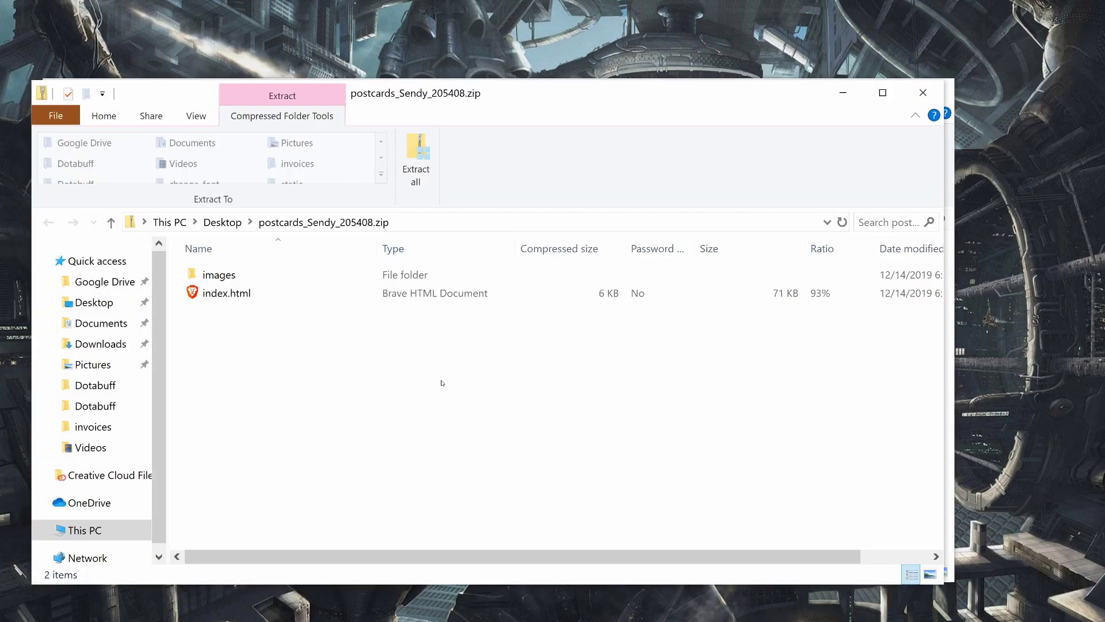
{"action": "left_click_drag", "start_coordinate": [439, 382], "coordinate": [348, 331]}
{"action": "key", "text": "alt+Tab"}
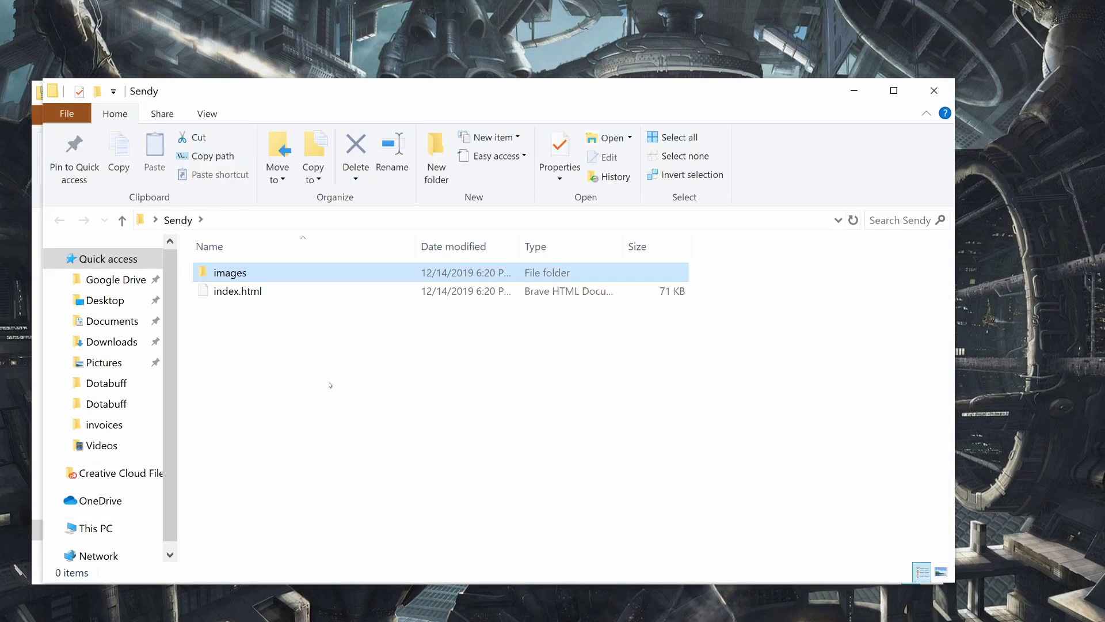
Step: Open index.html in Brave and scroll through the rendered email to its footer
{"action": "left_click", "coordinate": [259, 326]}
{"action": "left_click", "coordinate": [263, 297]}
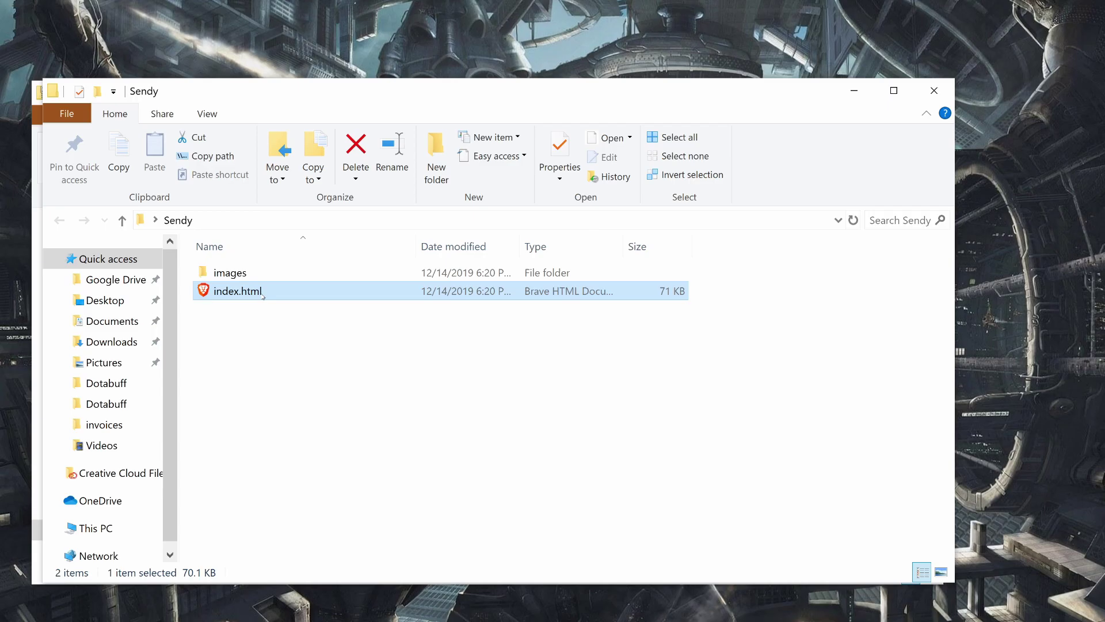
{"action": "double_click", "coordinate": [263, 296]}
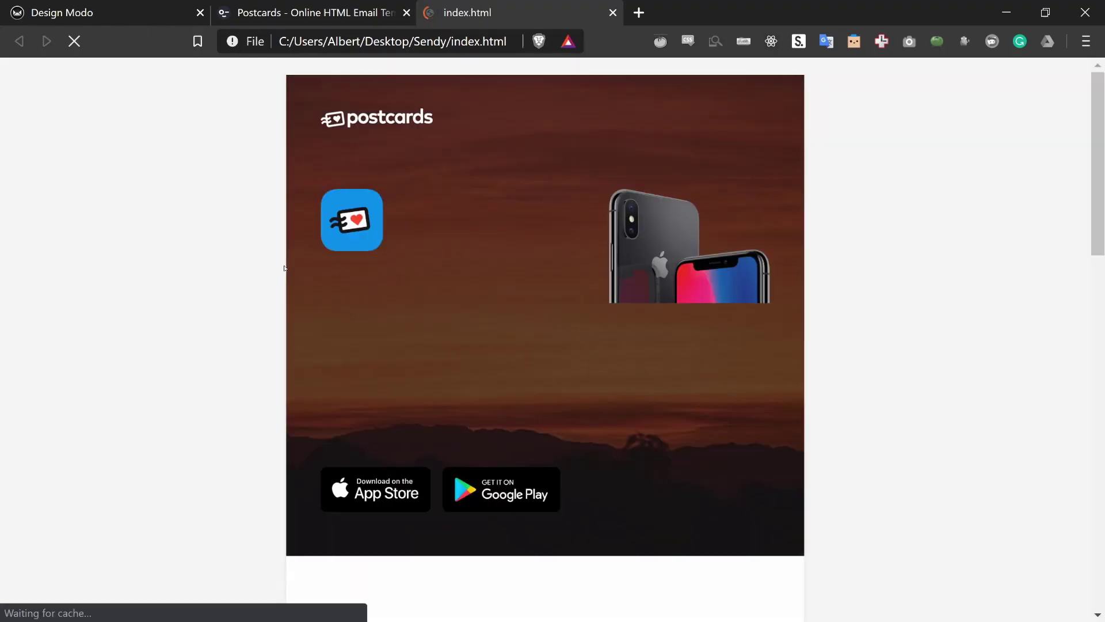
{"action": "scroll", "coordinate": [250, 257], "scroll_direction": "down", "scroll_amount": 15}
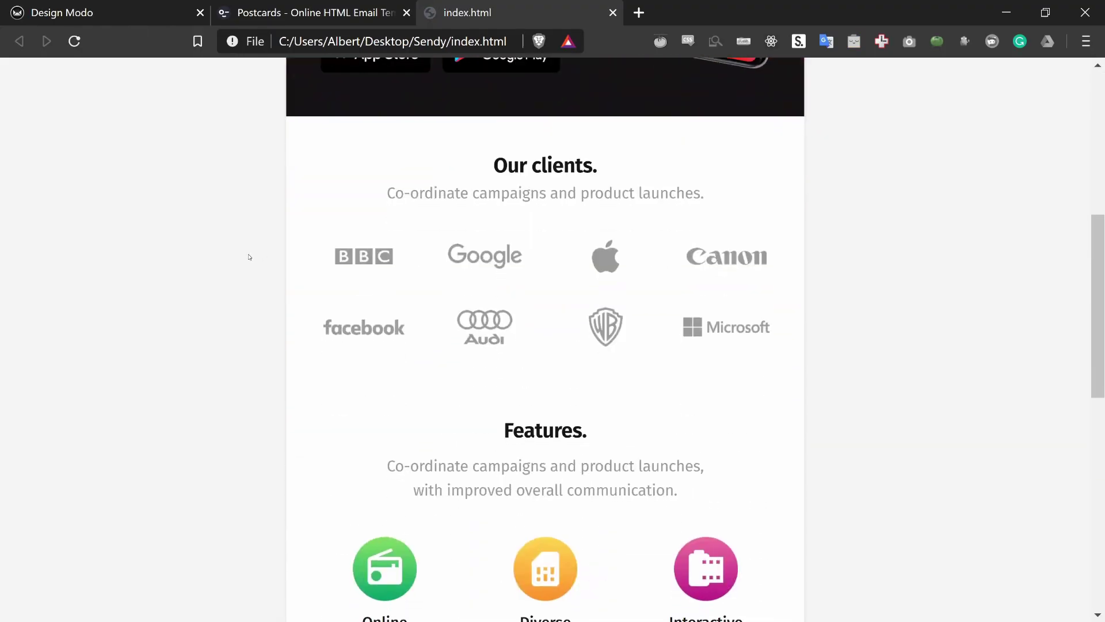
{"action": "scroll", "coordinate": [246, 249], "scroll_direction": "down", "scroll_amount": 3}
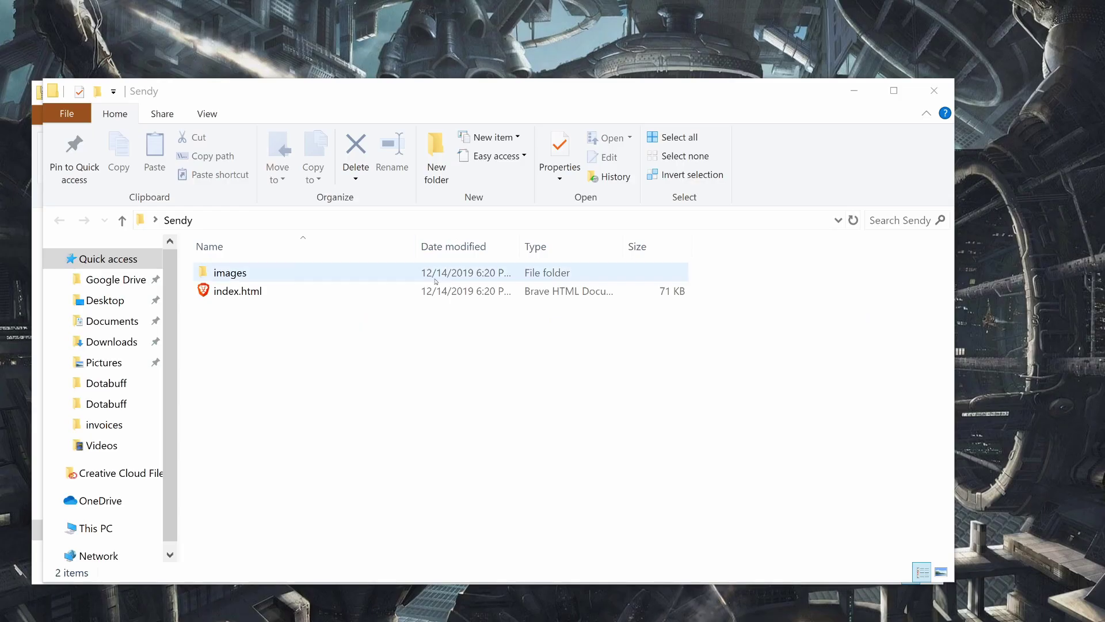
Step: Open index.html in Notepad++ and close the index.php and config.php tabs
{"action": "left_click", "coordinate": [365, 367]}
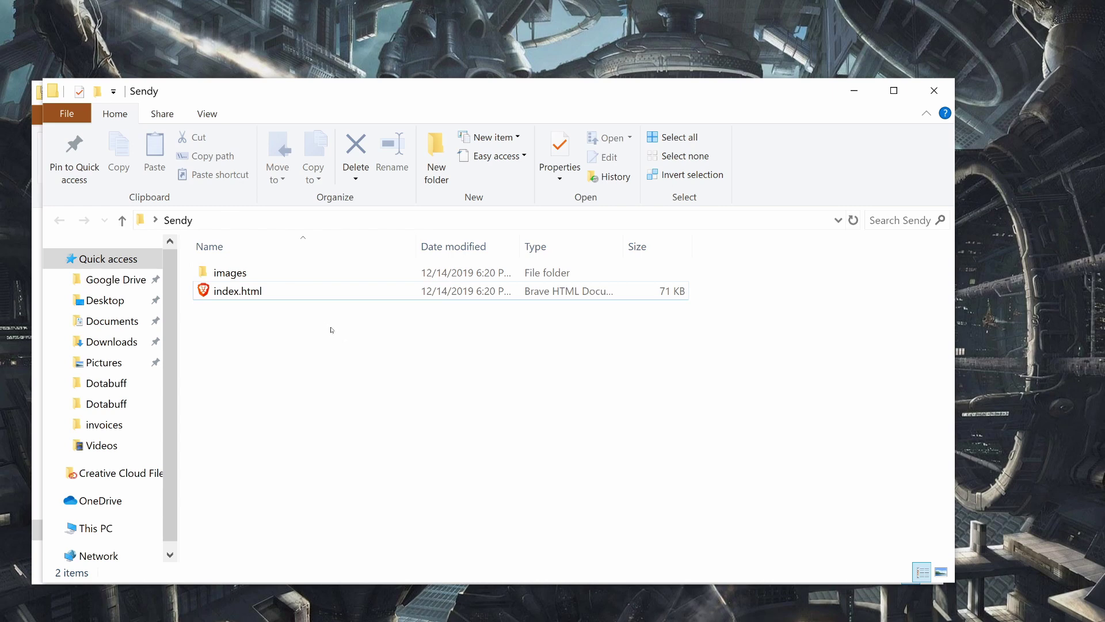
{"action": "left_click", "coordinate": [265, 292]}
{"action": "right_click", "coordinate": [236, 294]}
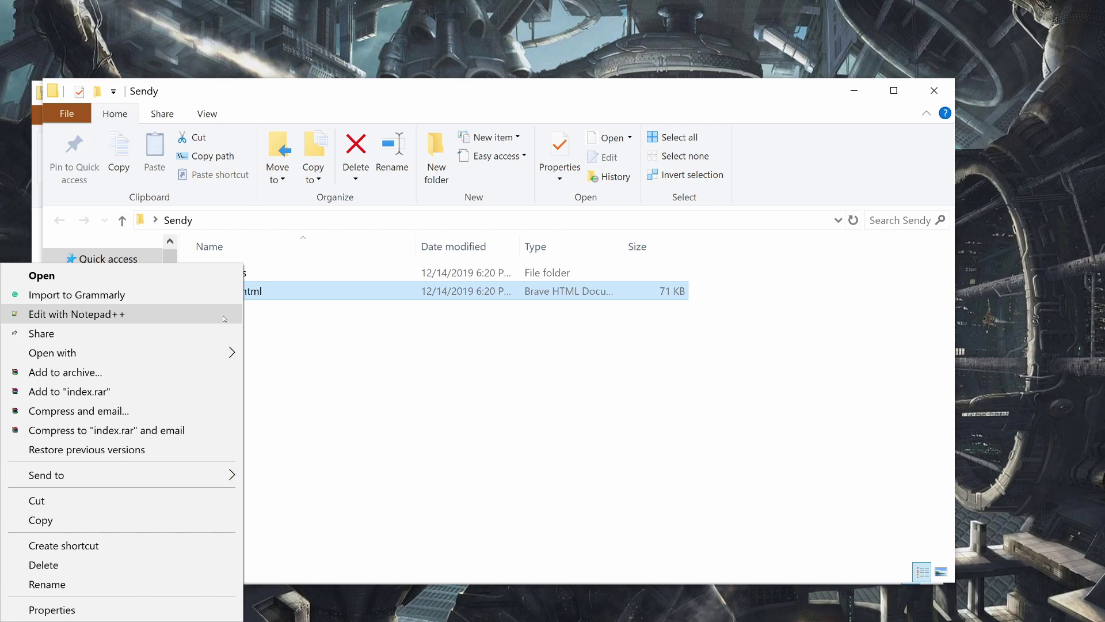
{"action": "left_click", "coordinate": [225, 319]}
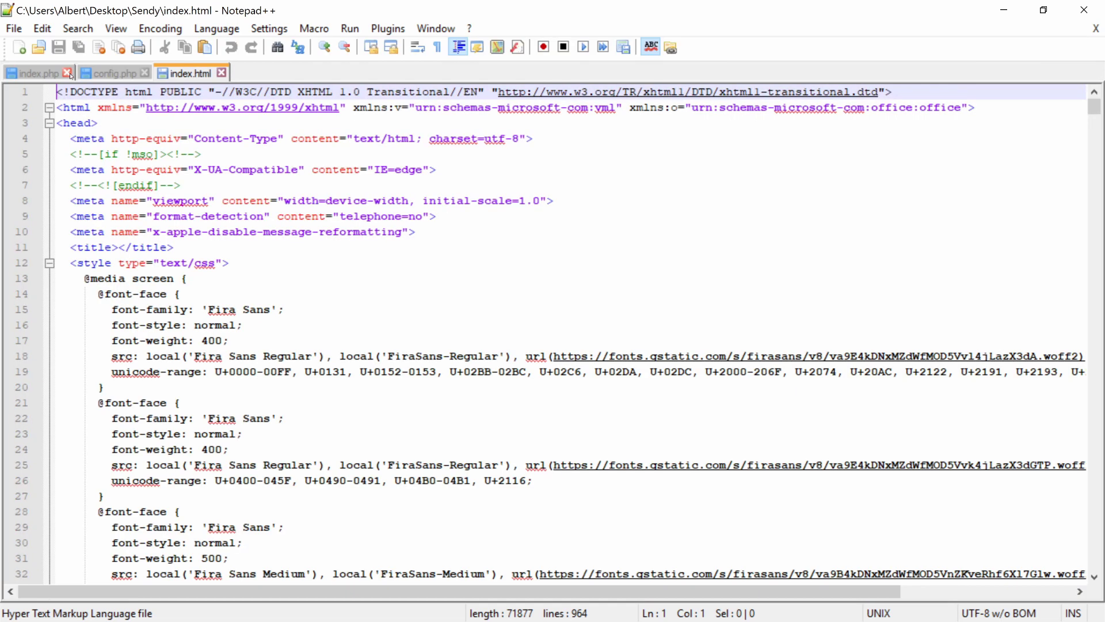
{"action": "left_click", "coordinate": [68, 73]}
{"action": "left_click", "coordinate": [68, 73]}
{"action": "left_click", "coordinate": [511, 334]}
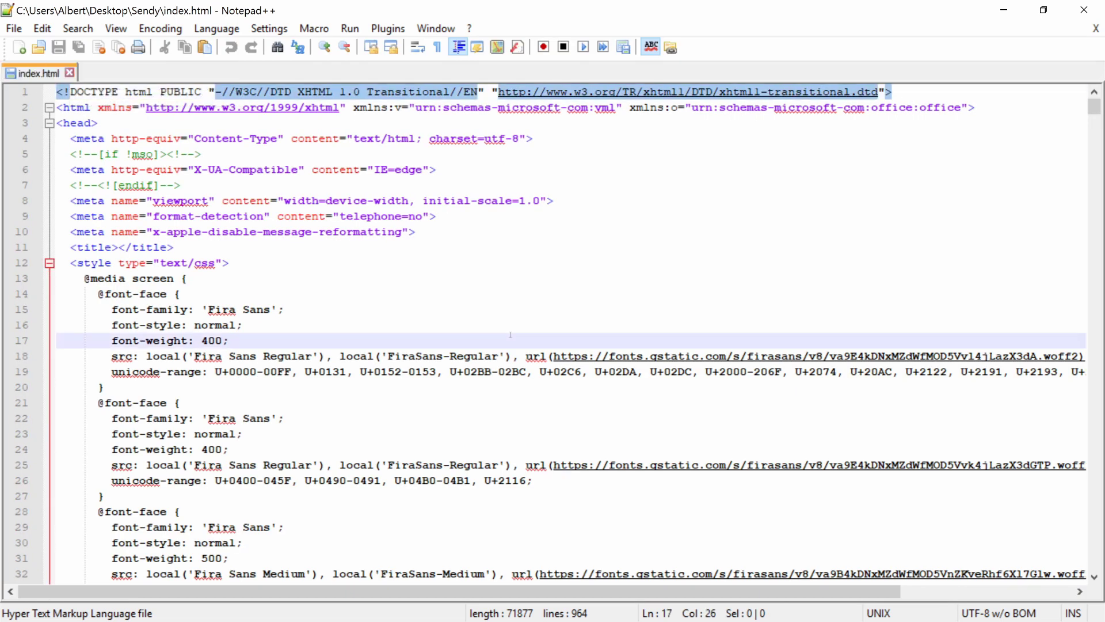
Step: Scroll through the HTML source, then return to the email preview in Brave
{"action": "scroll", "coordinate": [485, 309], "scroll_direction": "down", "scroll_amount": 20}
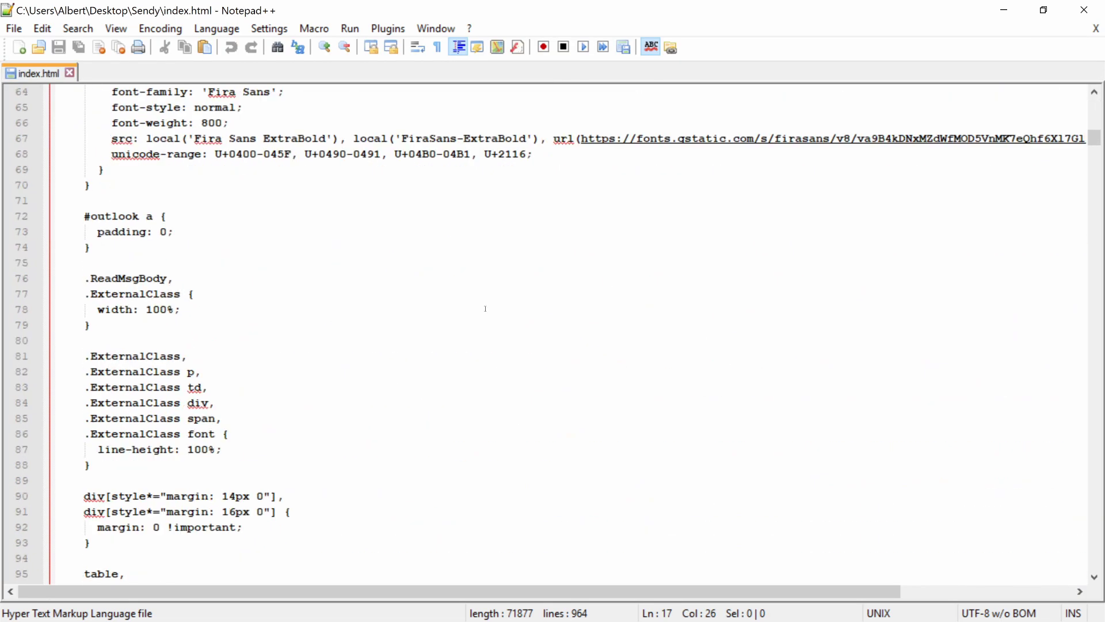
{"action": "scroll", "coordinate": [485, 309], "scroll_direction": "down", "scroll_amount": 20}
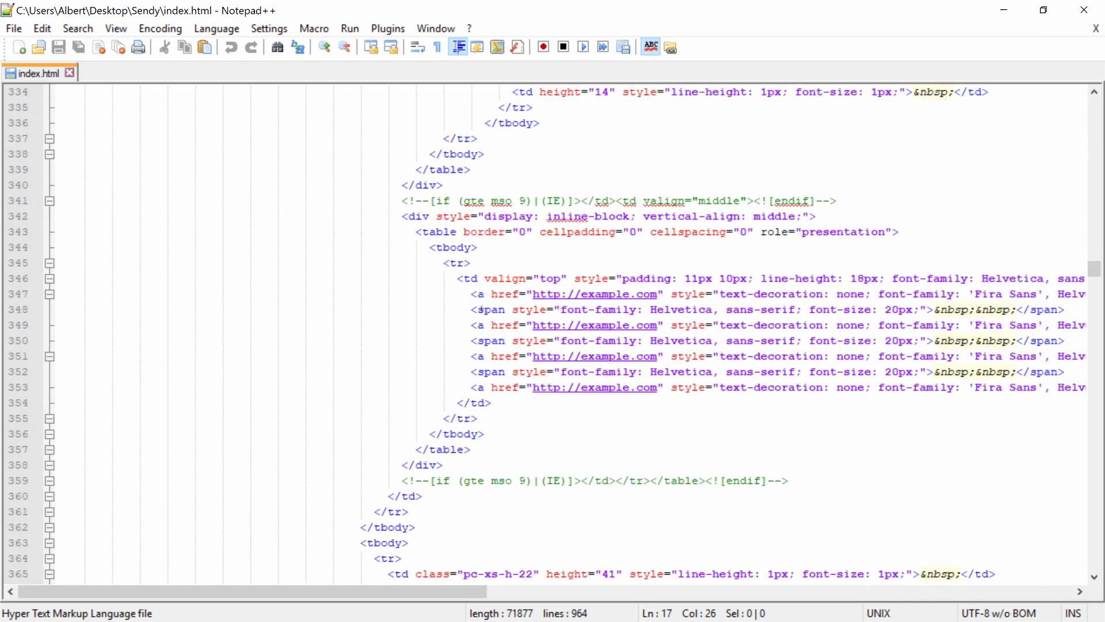
{"action": "scroll", "coordinate": [484, 311], "scroll_direction": "down", "scroll_amount": 20}
{"action": "scroll", "coordinate": [495, 311], "scroll_direction": "up", "scroll_amount": 17}
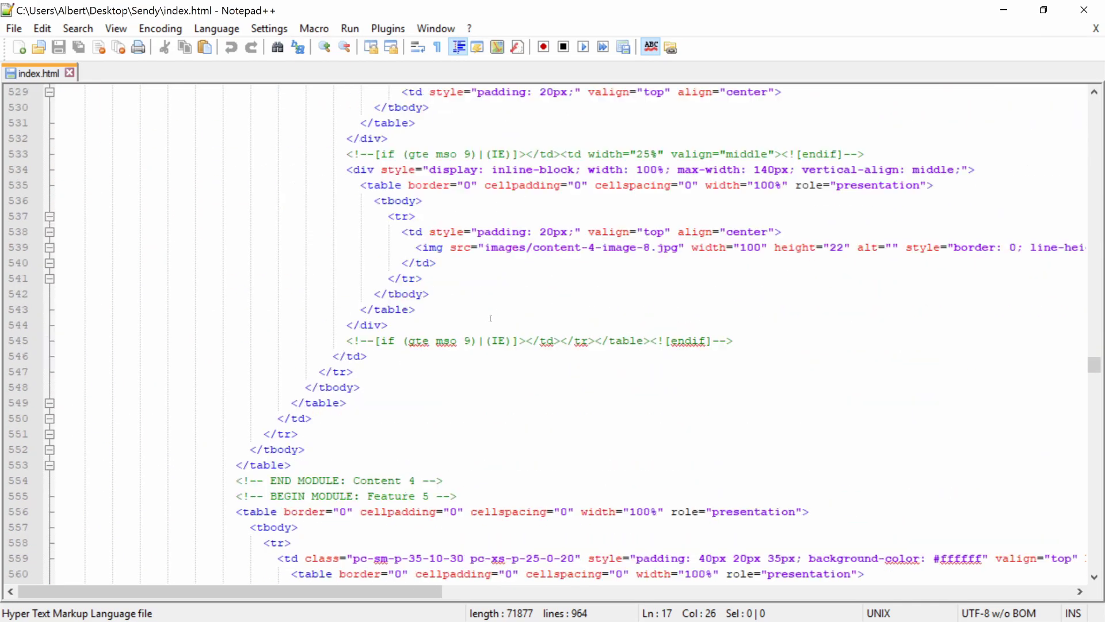
{"action": "scroll", "coordinate": [498, 311], "scroll_direction": "up", "scroll_amount": 20}
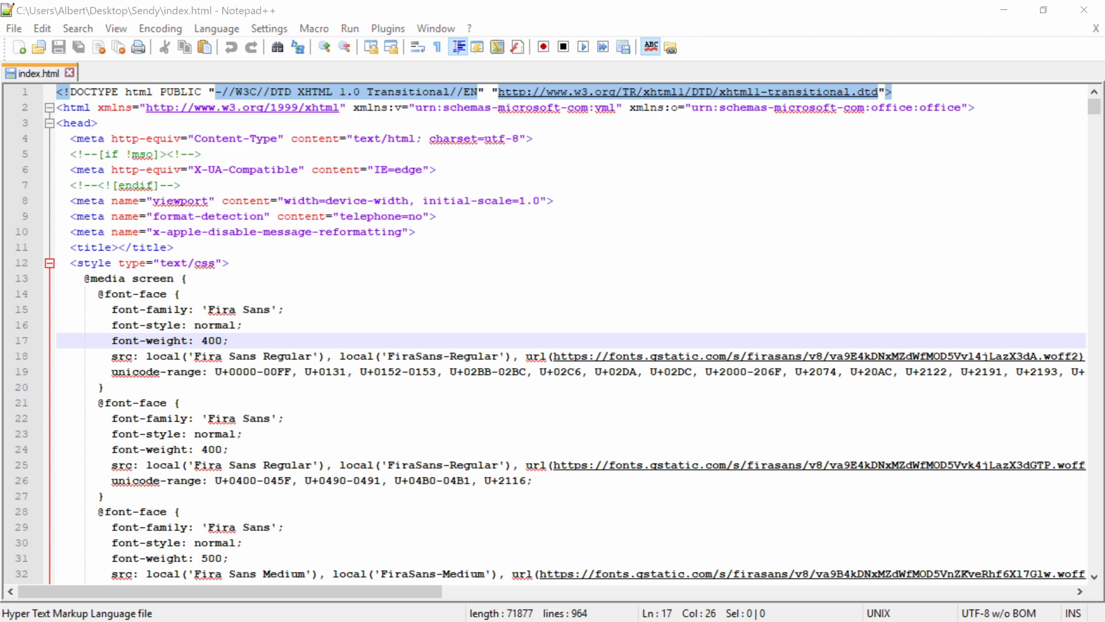
{"action": "key", "text": "alt+Tab"}
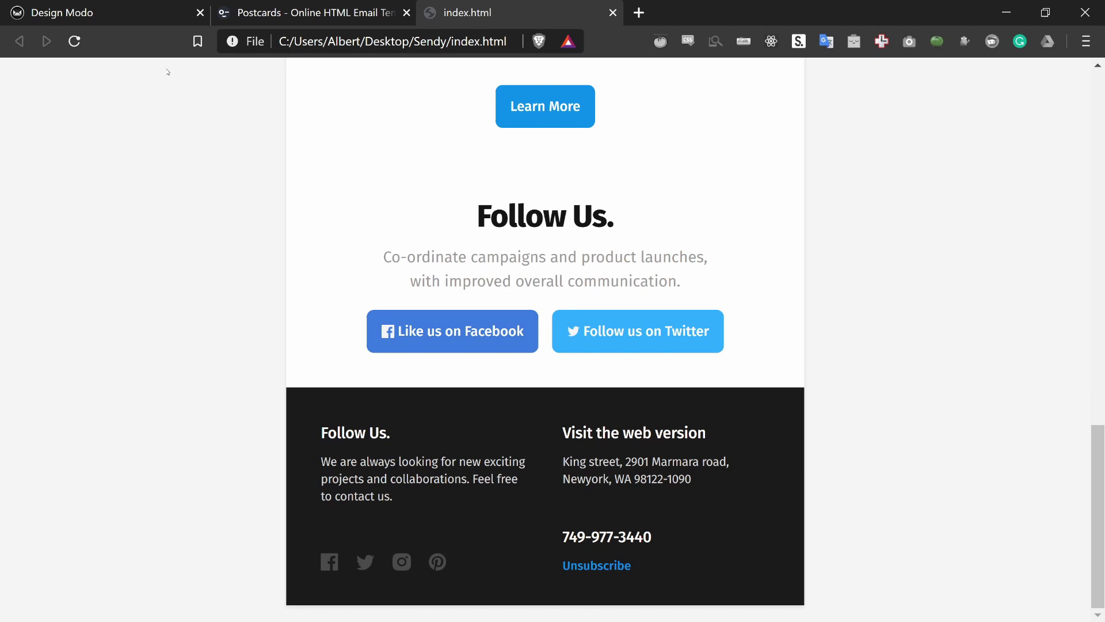
Step: Switch Sendy's Create template editor to its HTML source view
{"action": "left_click", "coordinate": [71, 3]}
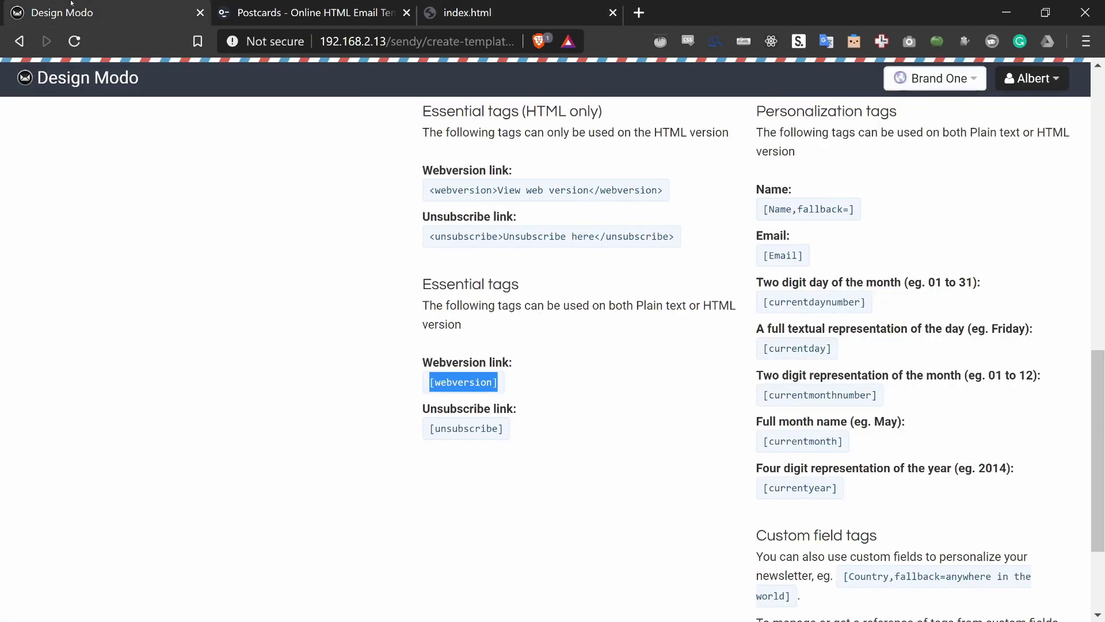
{"action": "scroll", "coordinate": [316, 255], "scroll_direction": "up", "scroll_amount": 10}
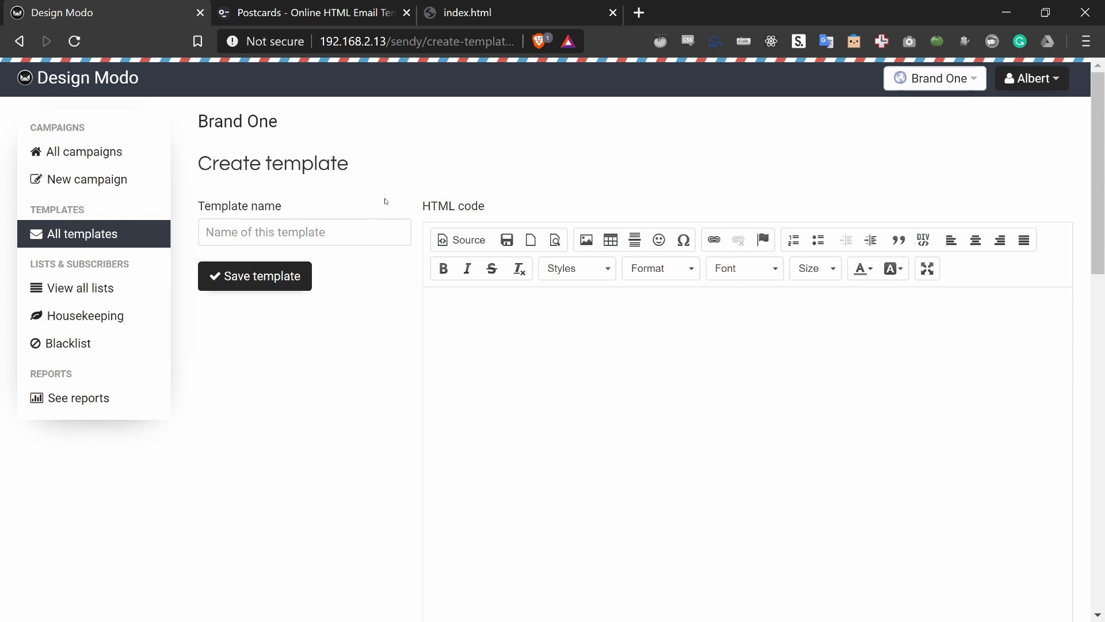
{"action": "scroll", "coordinate": [385, 201], "scroll_direction": "down", "scroll_amount": 2}
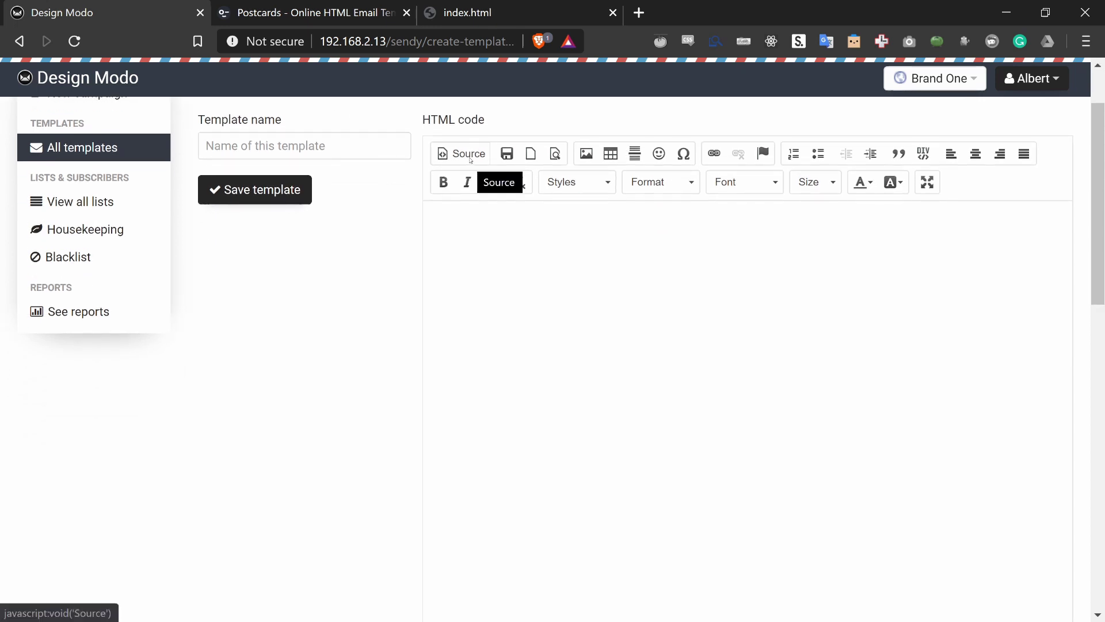
{"action": "left_click", "coordinate": [470, 156]}
{"action": "left_click", "coordinate": [557, 342]}
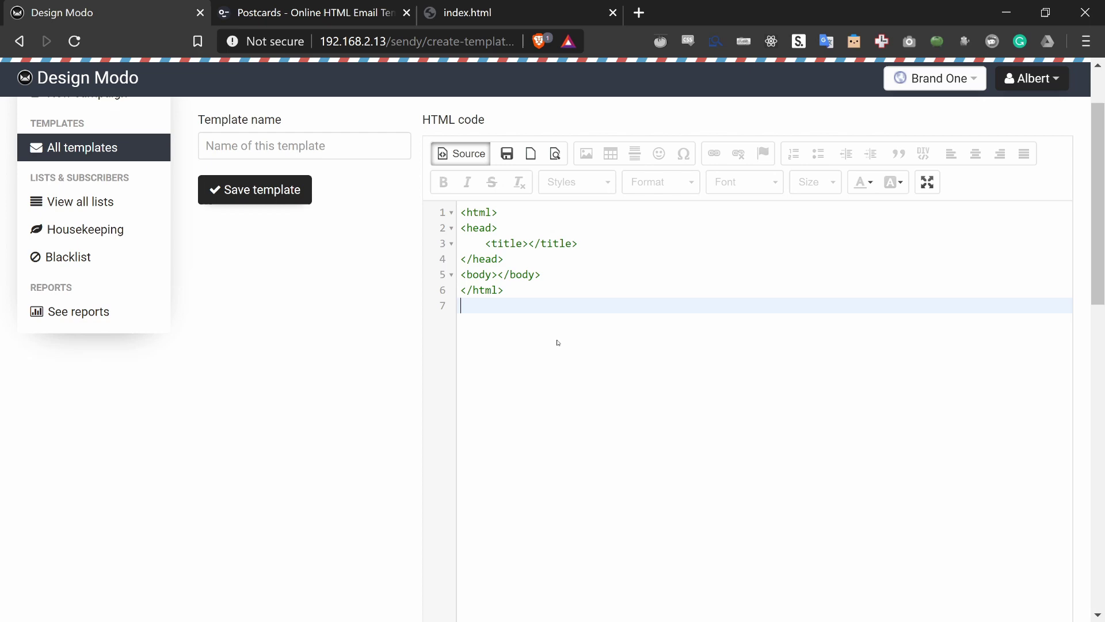
{"action": "left_click", "coordinate": [537, 295]}
{"action": "left_click", "coordinate": [548, 323]}
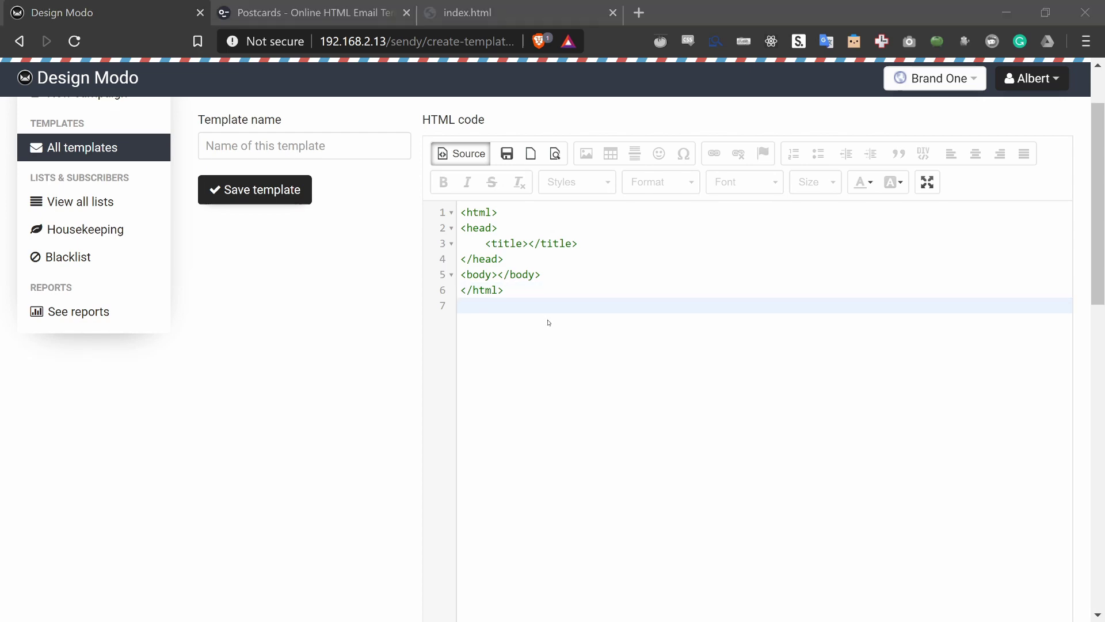
Step: Select all of the index.html code in Notepad++
{"action": "key", "text": "alt+Tab"}
{"action": "left_click", "coordinate": [473, 306]}
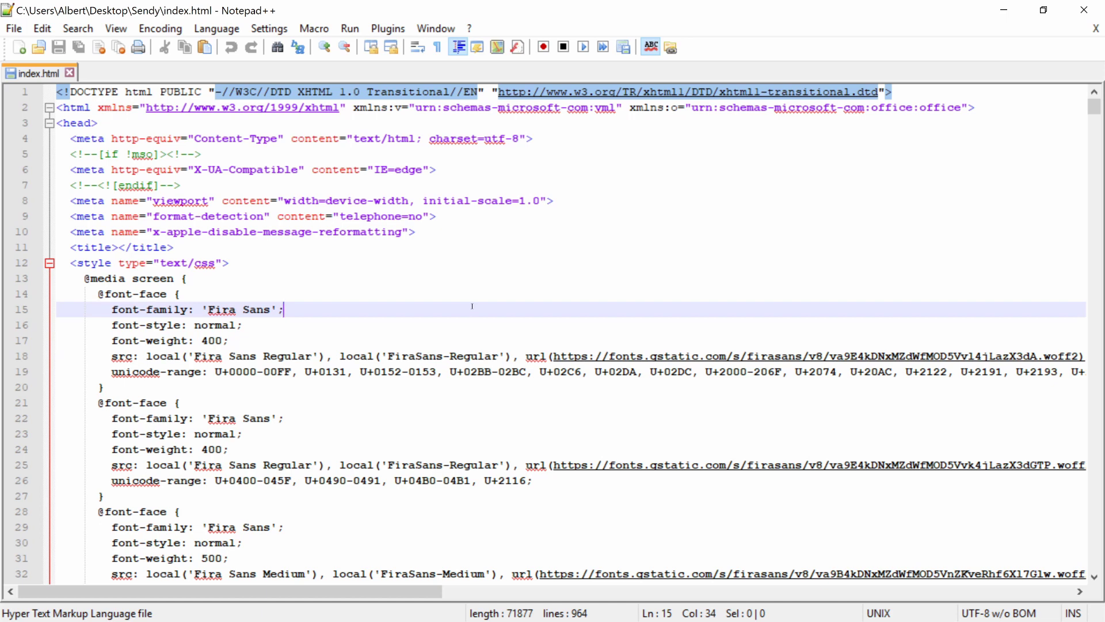
{"action": "key", "text": "ctrl+a"}
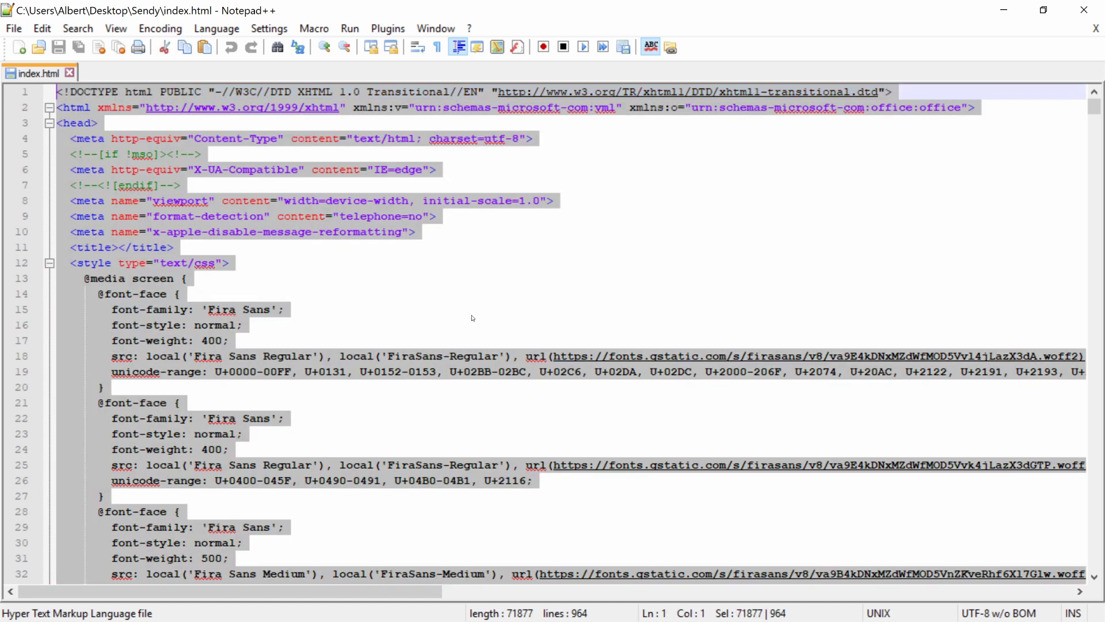
Step: Copy the index.html code and paste it over the starter HTML in Sendy's editor
{"action": "key", "text": "ctrl+c"}
{"action": "key", "text": "alt+Tab"}
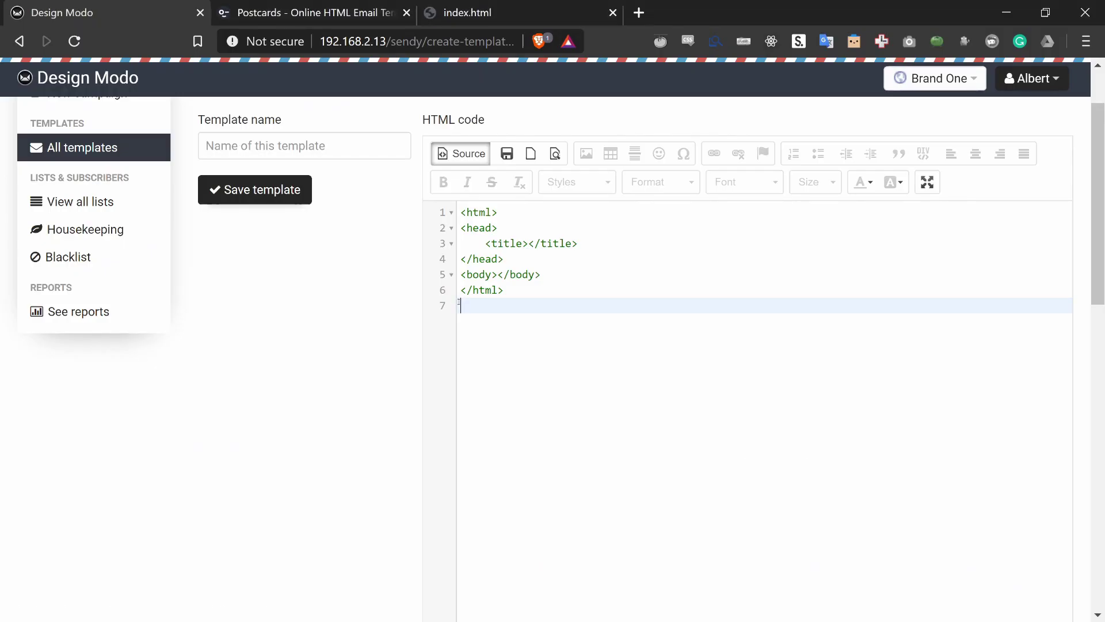
{"action": "key", "text": "ctrl+a"}
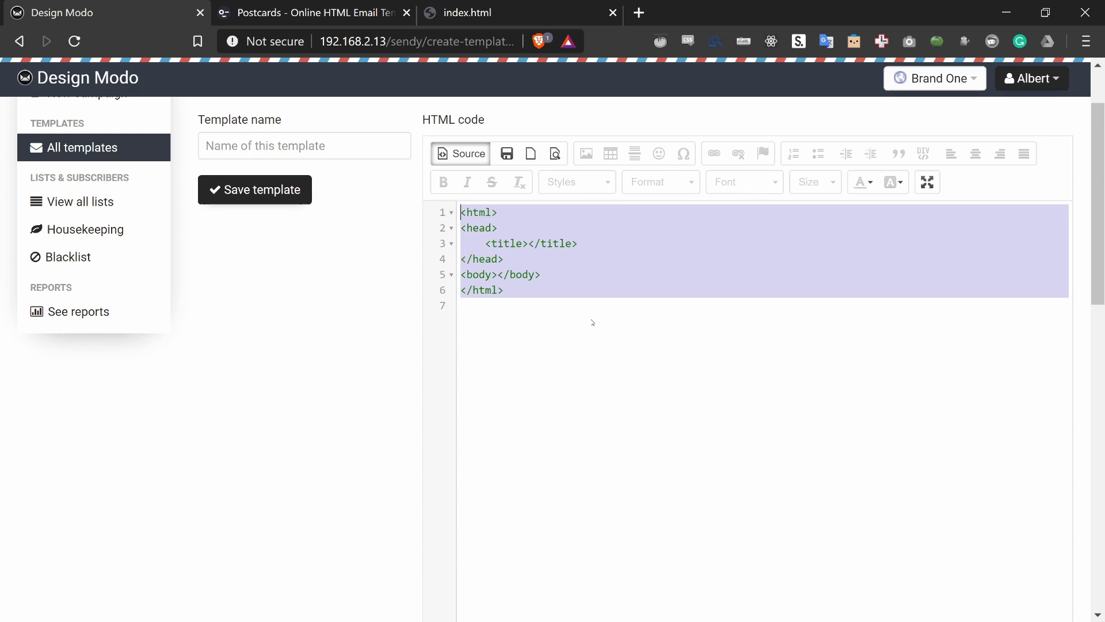
{"action": "key", "text": "ctrl+v"}
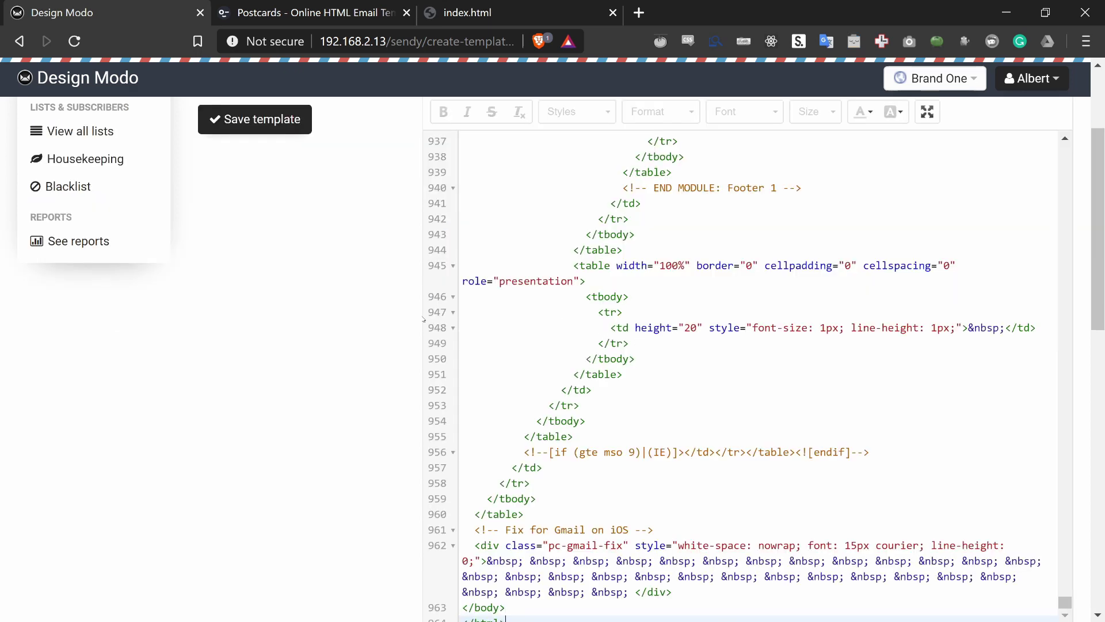
{"action": "scroll", "coordinate": [373, 307], "scroll_direction": "down", "scroll_amount": 6}
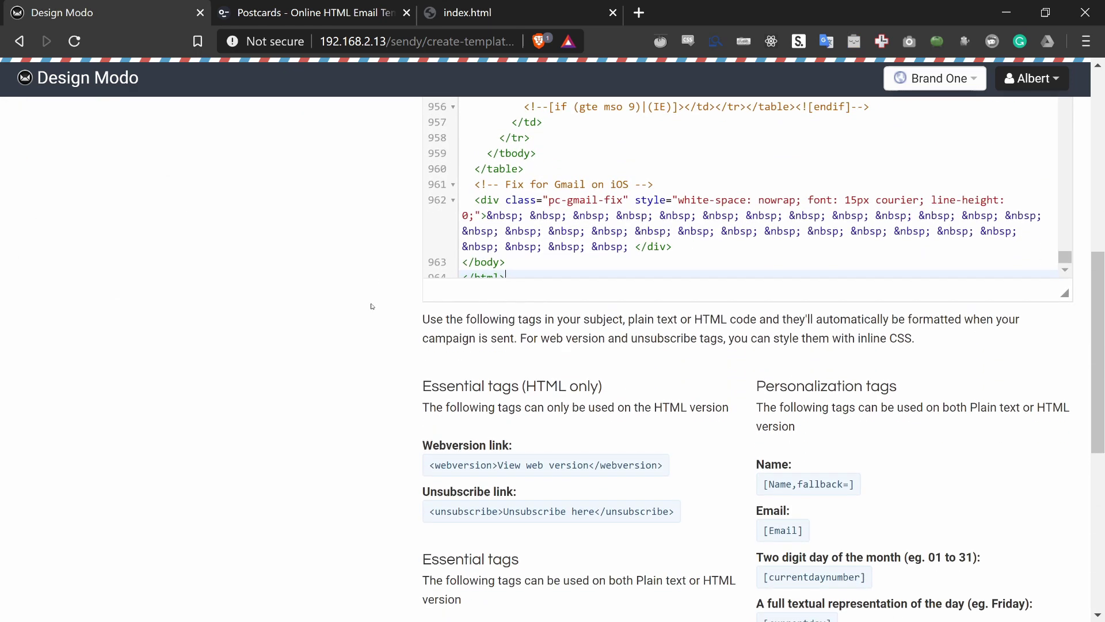
{"action": "scroll", "coordinate": [370, 304], "scroll_direction": "up", "scroll_amount": 6}
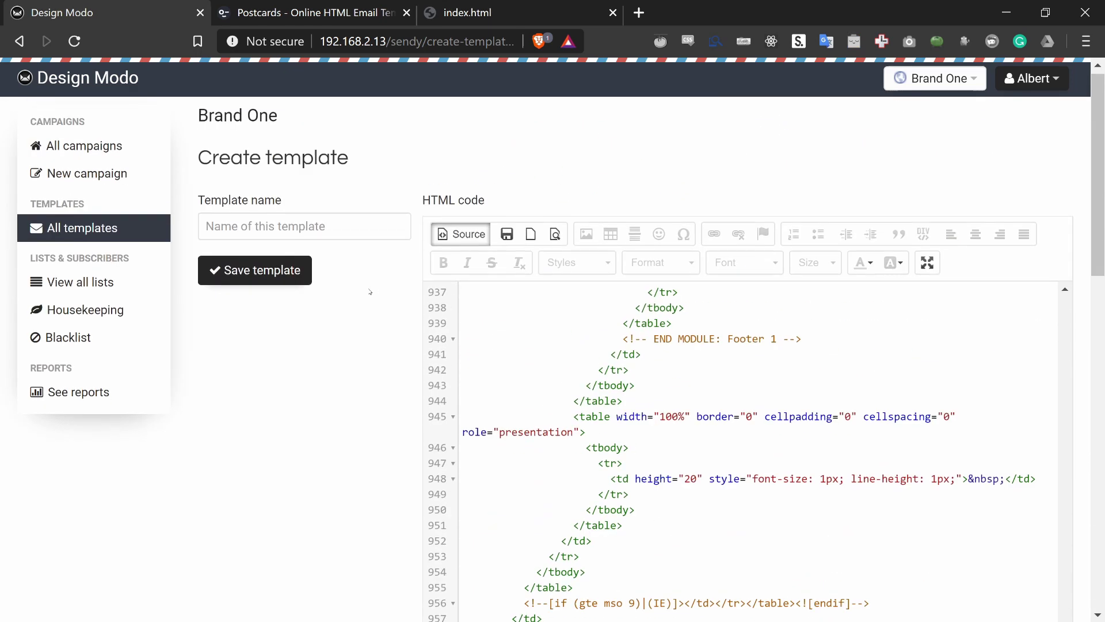
Step: Name the template 'Test Template' and save it
{"action": "left_click", "coordinate": [249, 279]}
{"action": "left_click", "coordinate": [276, 229]}
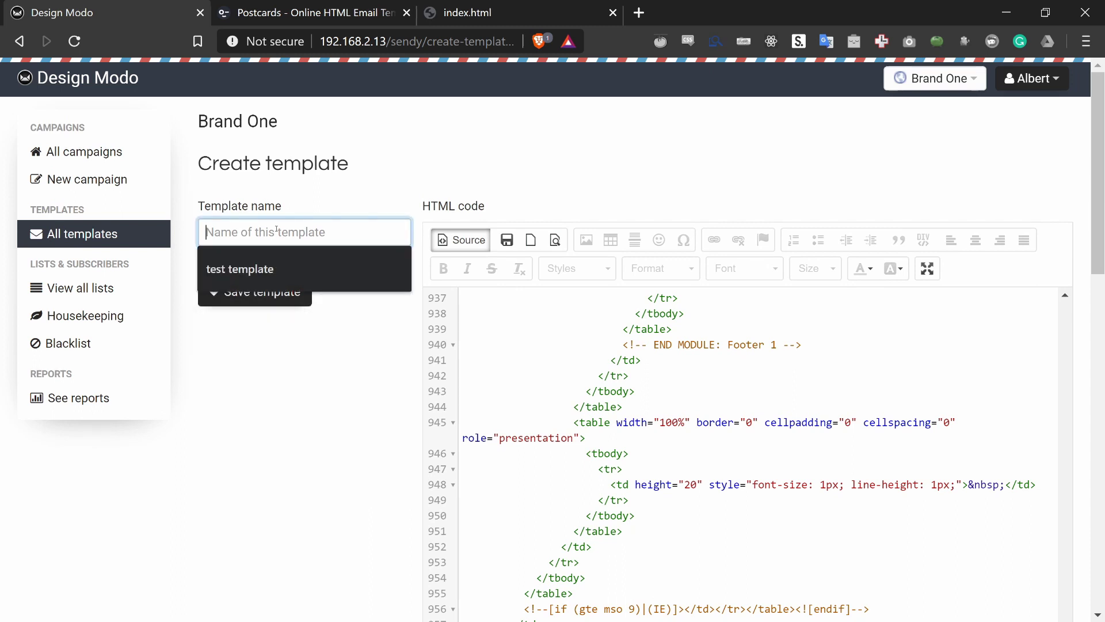
{"action": "type", "text": "Test Template"}
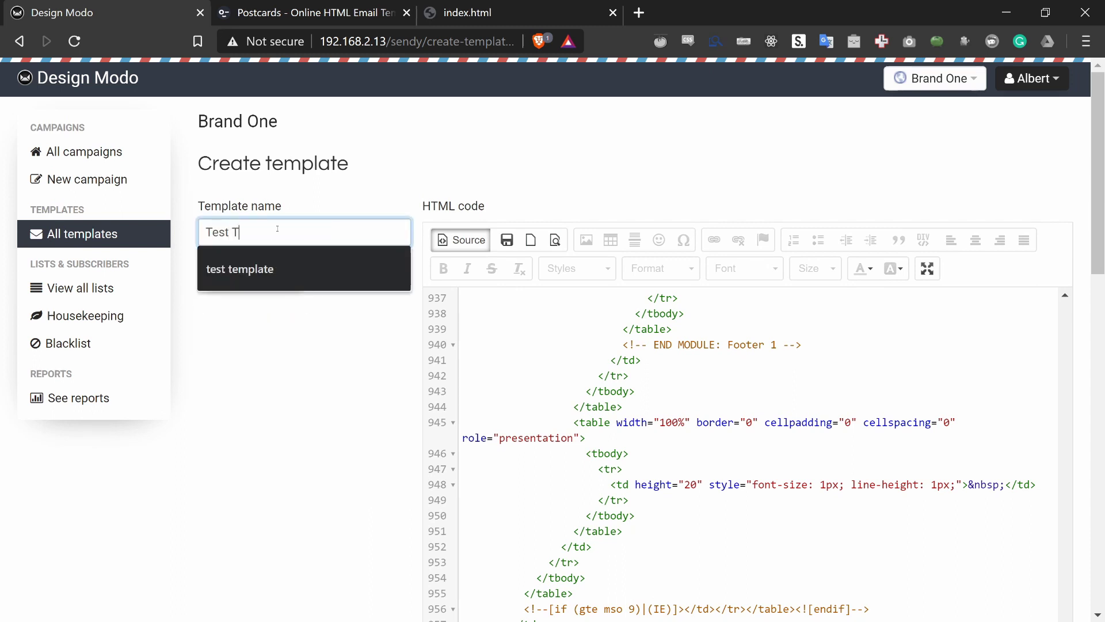
{"action": "left_click", "coordinate": [289, 274]}
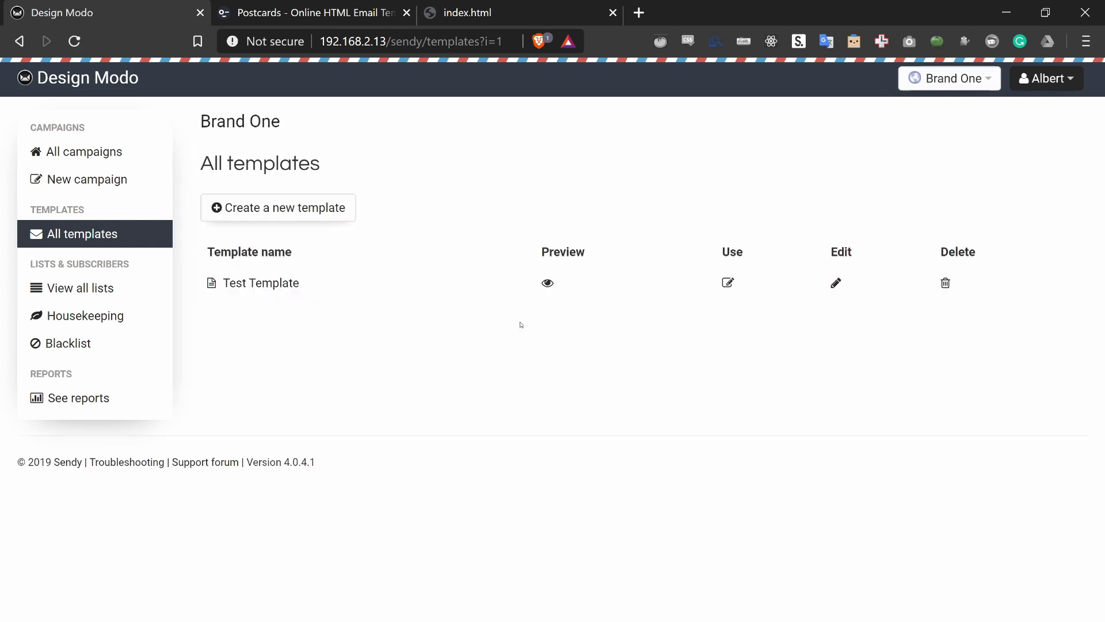
{"action": "left_click", "coordinate": [546, 283]}
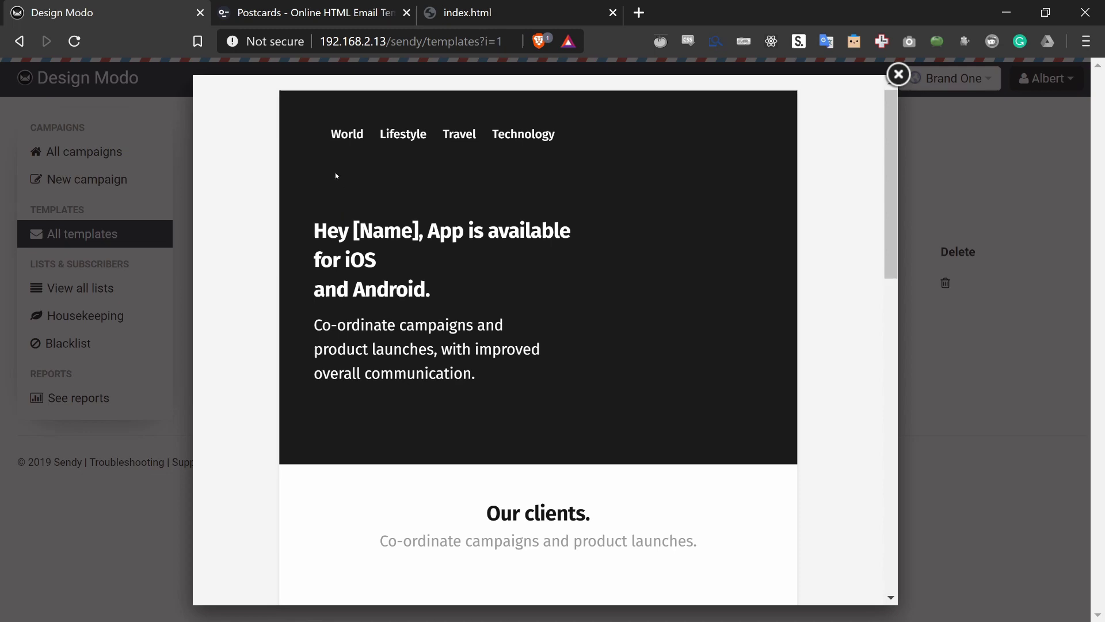
{"action": "scroll", "coordinate": [335, 172], "scroll_direction": "down", "scroll_amount": 10}
{"action": "scroll", "coordinate": [335, 173], "scroll_direction": "down", "scroll_amount": 5}
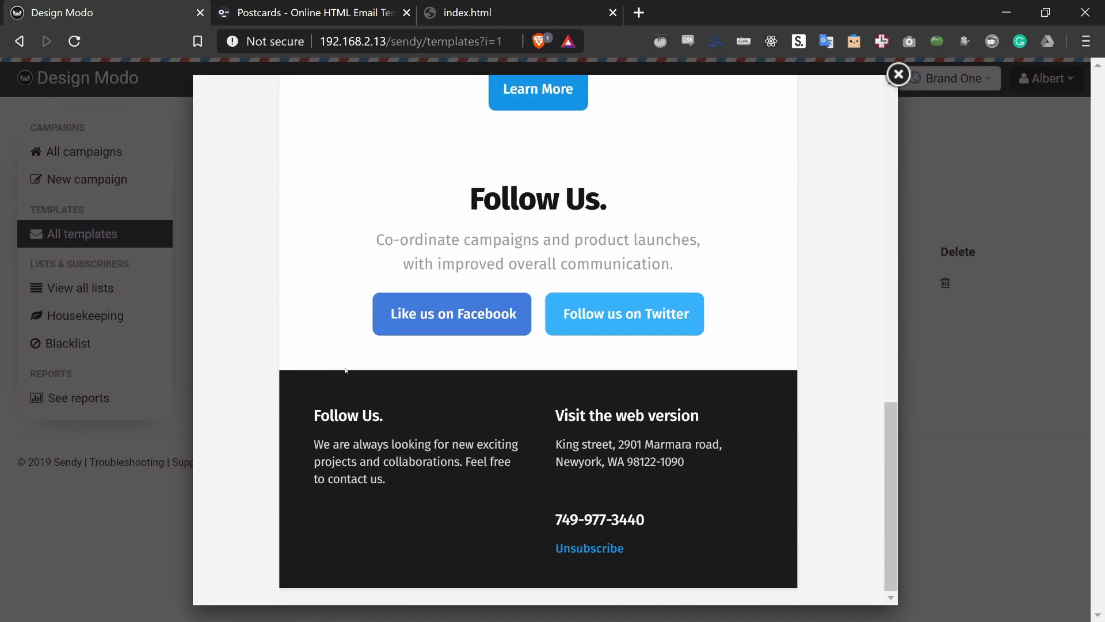
{"action": "scroll", "coordinate": [345, 370], "scroll_direction": "up", "scroll_amount": 15}
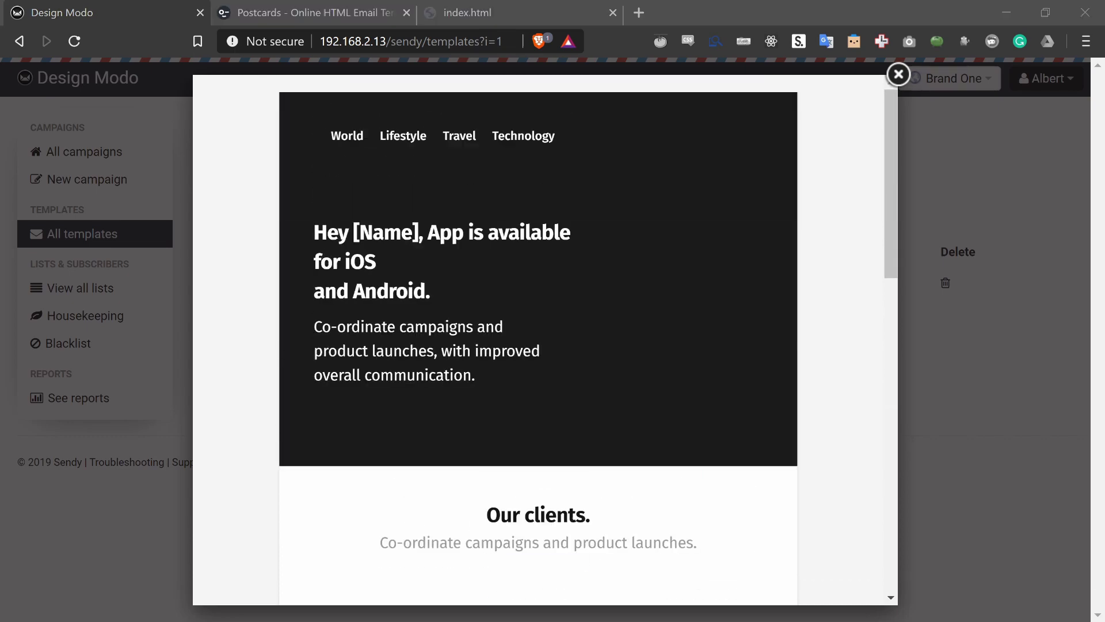
{"action": "left_click", "coordinate": [893, 79]}
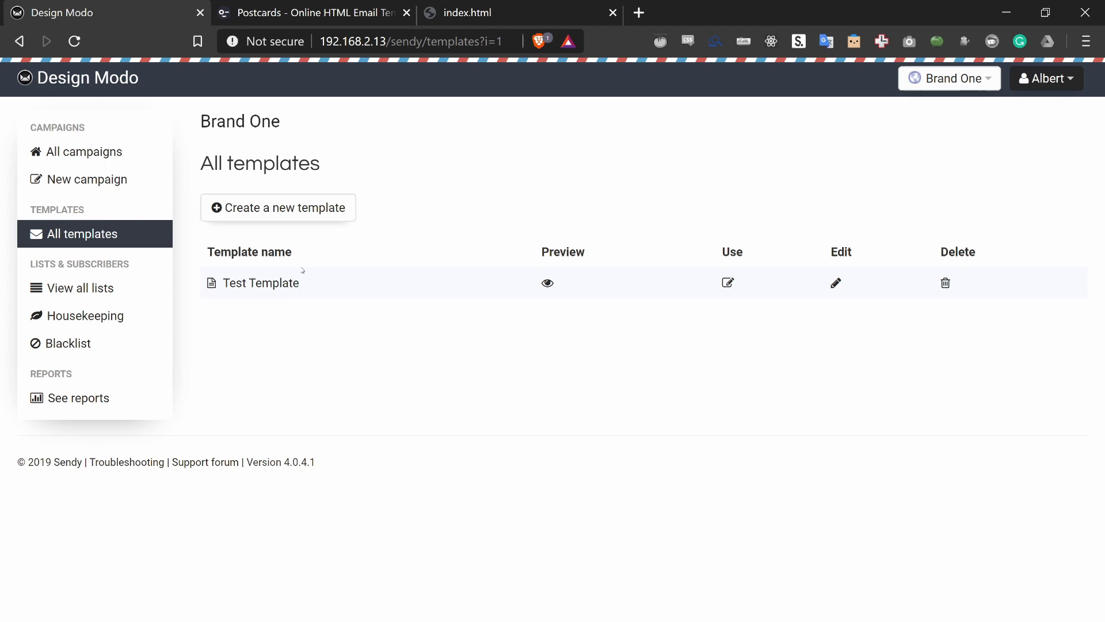
Step: Open Test Template in the editor and bring up the Image Properties dialog to insert an image
{"action": "left_click", "coordinate": [297, 285]}
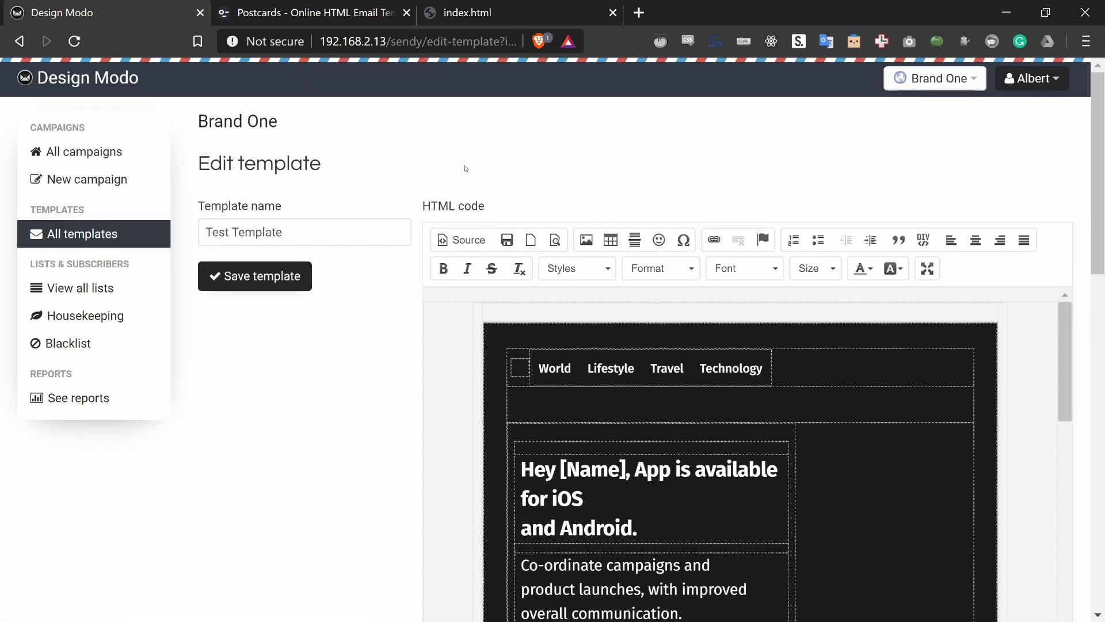
{"action": "scroll", "coordinate": [381, 176], "scroll_direction": "down", "scroll_amount": 1}
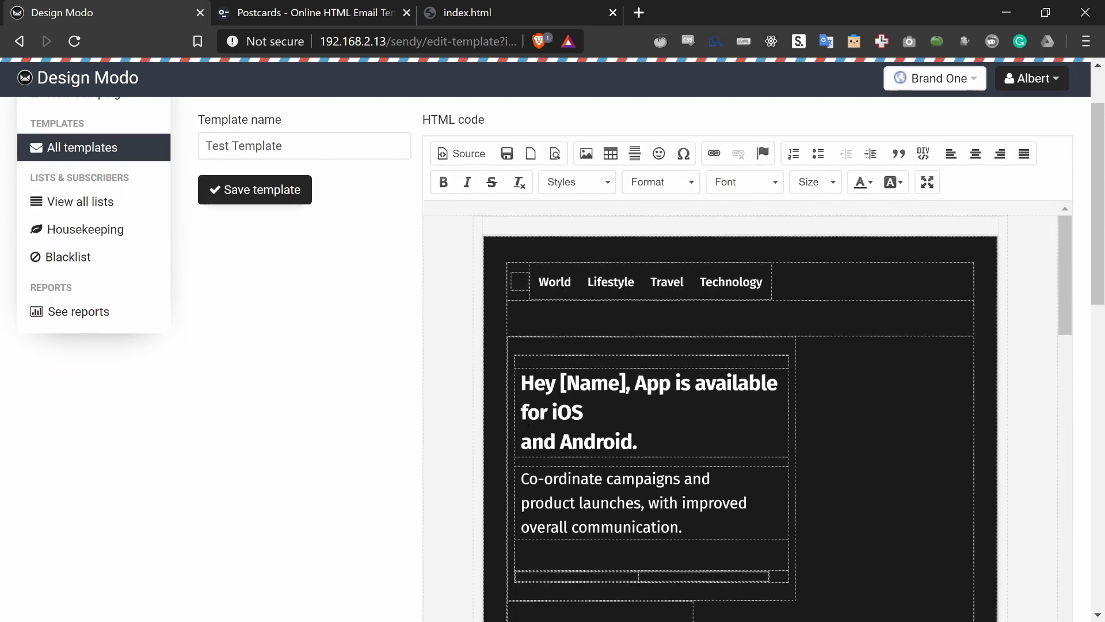
{"action": "scroll", "coordinate": [437, 338], "scroll_direction": "up", "scroll_amount": 1}
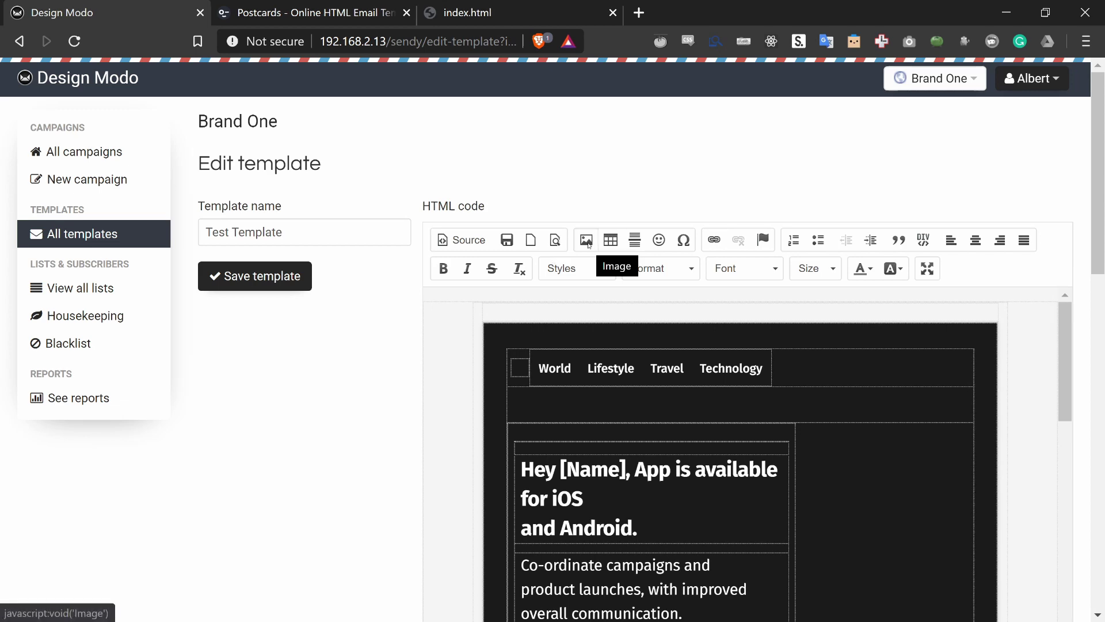
{"action": "left_click", "coordinate": [586, 241]}
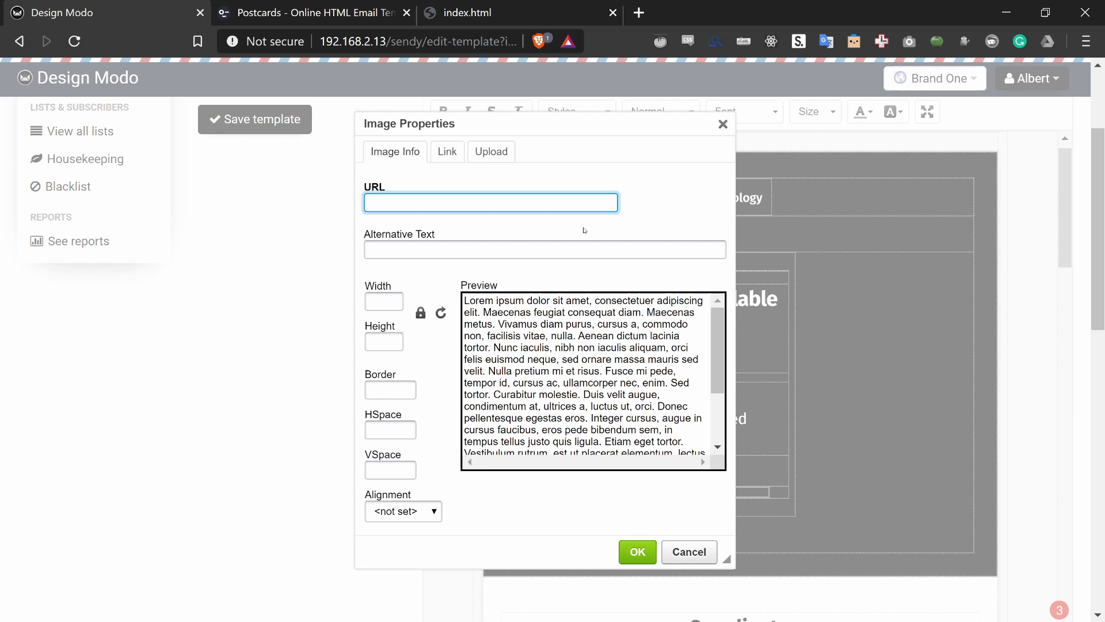
{"action": "left_click", "coordinate": [584, 231]}
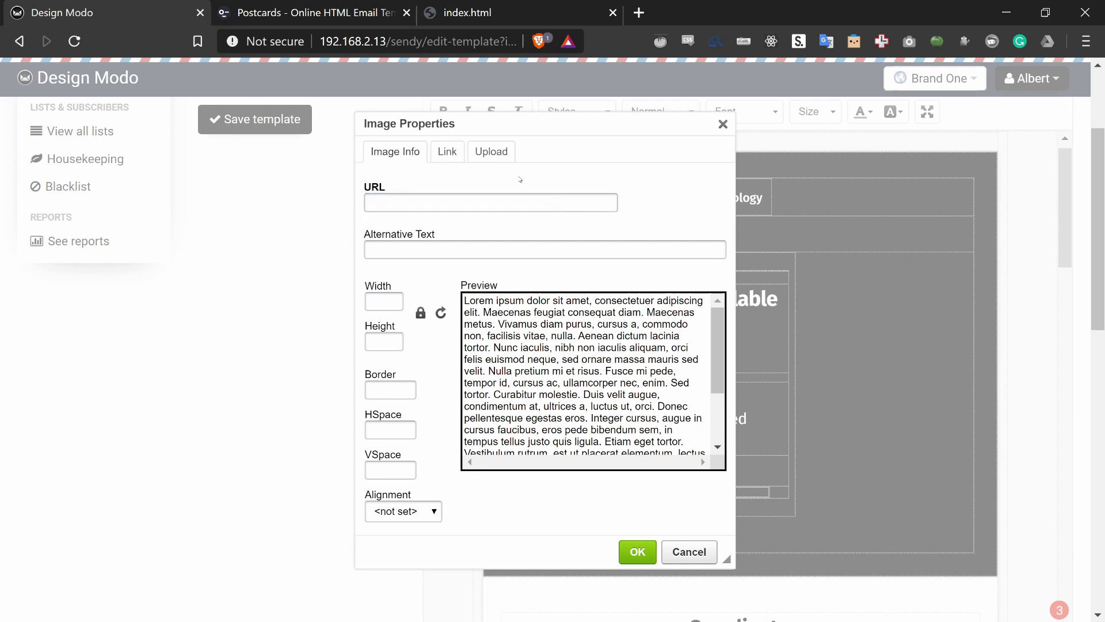
Step: Choose button-app-store-dark.png from Desktop > Sendy > images as the upload file
{"action": "left_click", "coordinate": [502, 156]}
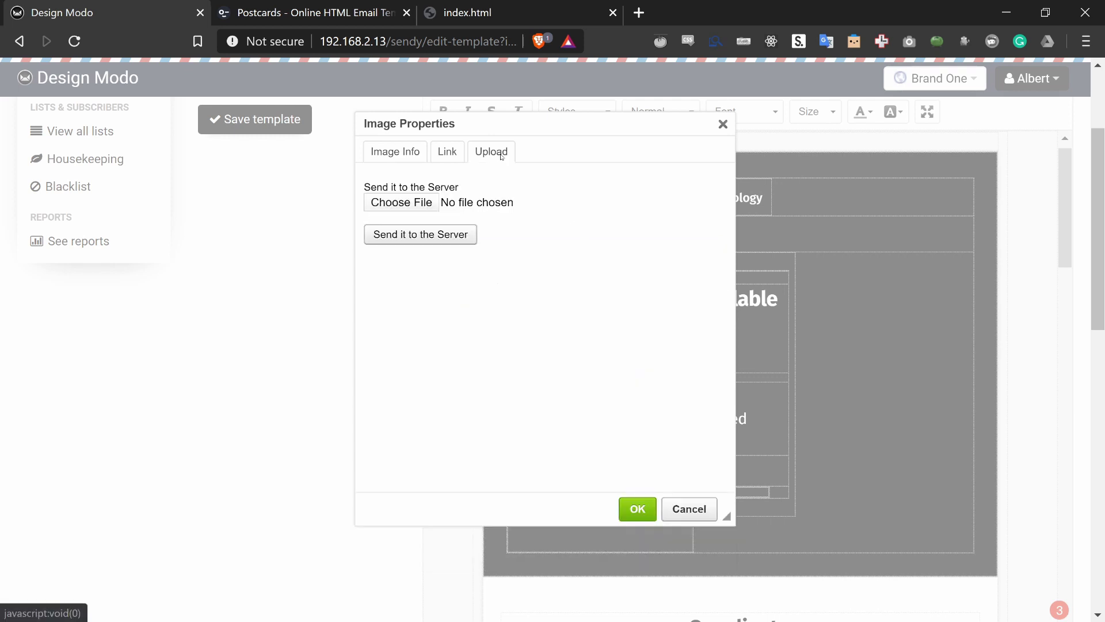
{"action": "left_click", "coordinate": [429, 202]}
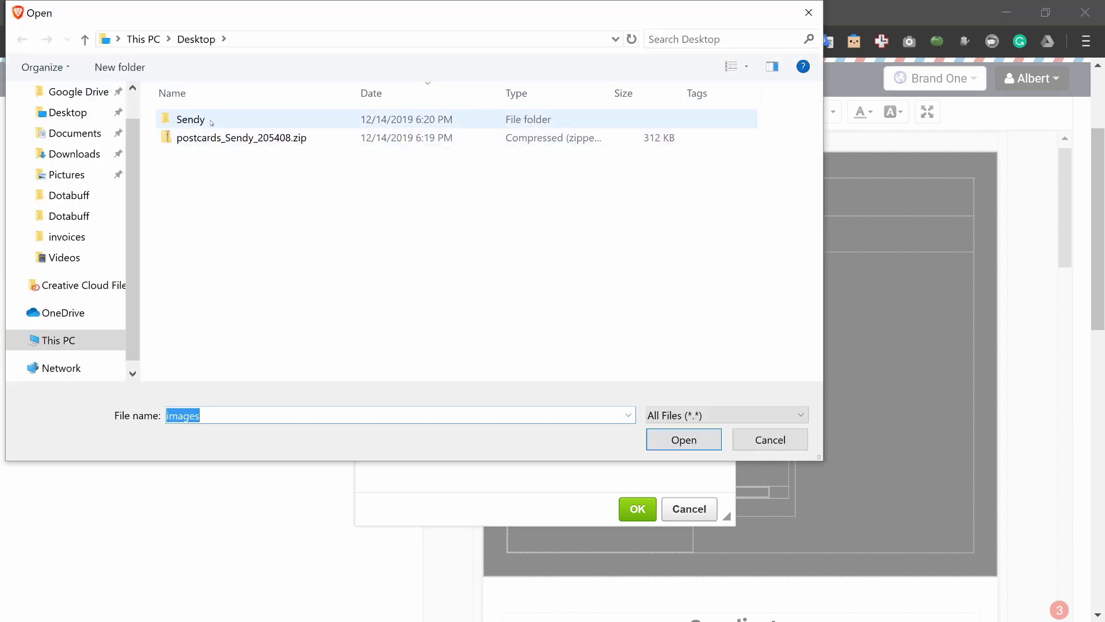
{"action": "double_click", "coordinate": [190, 119]}
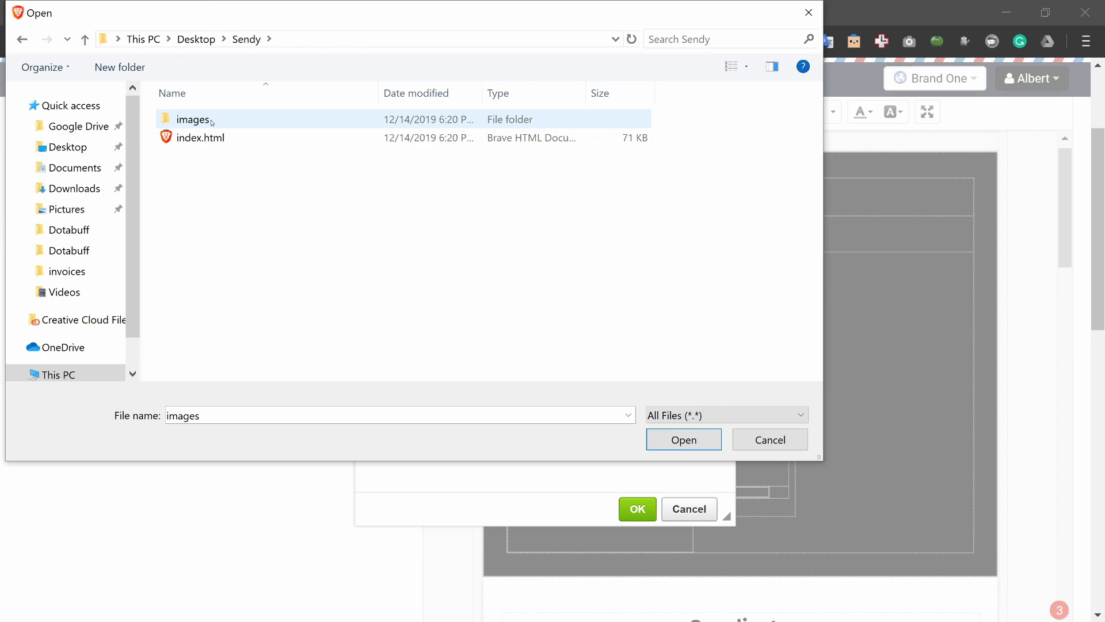
{"action": "left_click", "coordinate": [211, 122]}
{"action": "key", "text": "Return"}
{"action": "scroll", "coordinate": [761, 338], "scroll_direction": "down", "scroll_amount": 3}
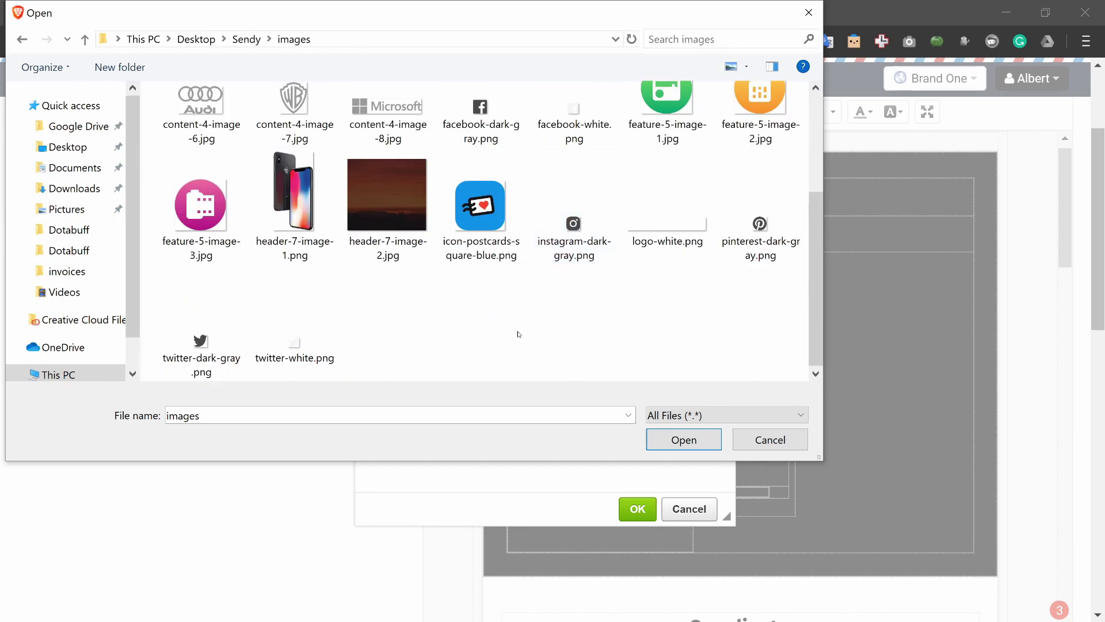
{"action": "scroll", "coordinate": [280, 126], "scroll_direction": "up", "scroll_amount": 2}
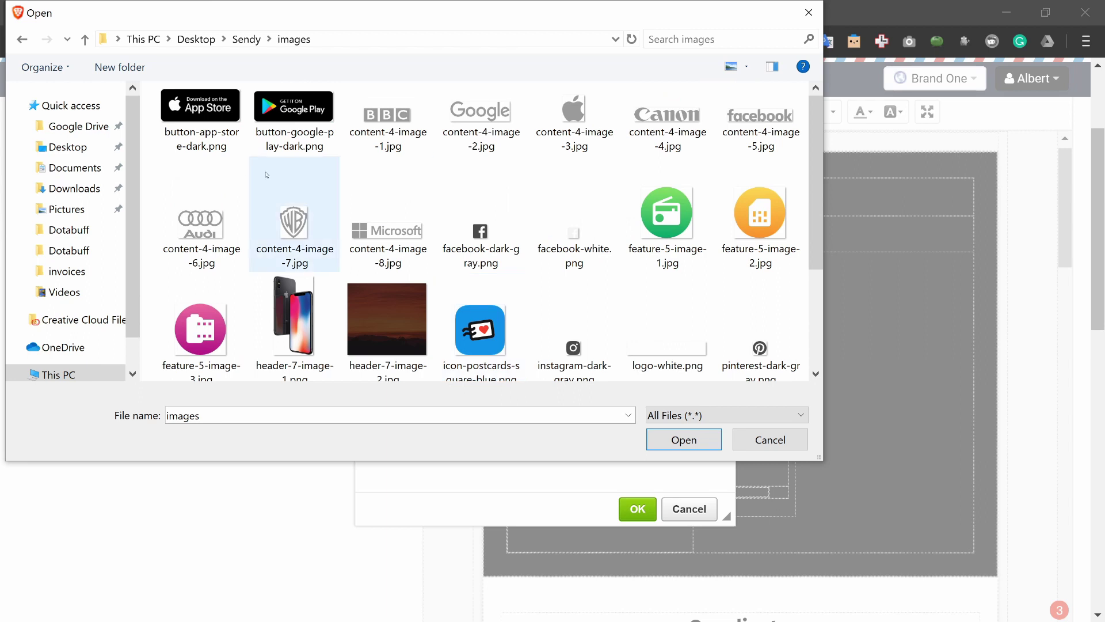
{"action": "left_click", "coordinate": [198, 134]}
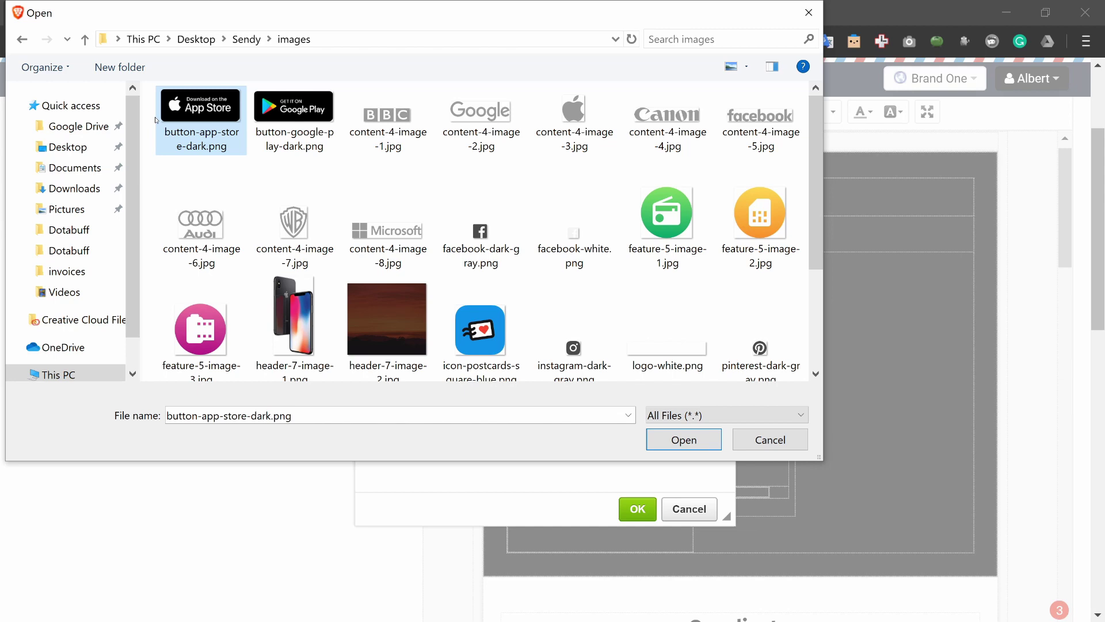
{"action": "left_click", "coordinate": [684, 441]}
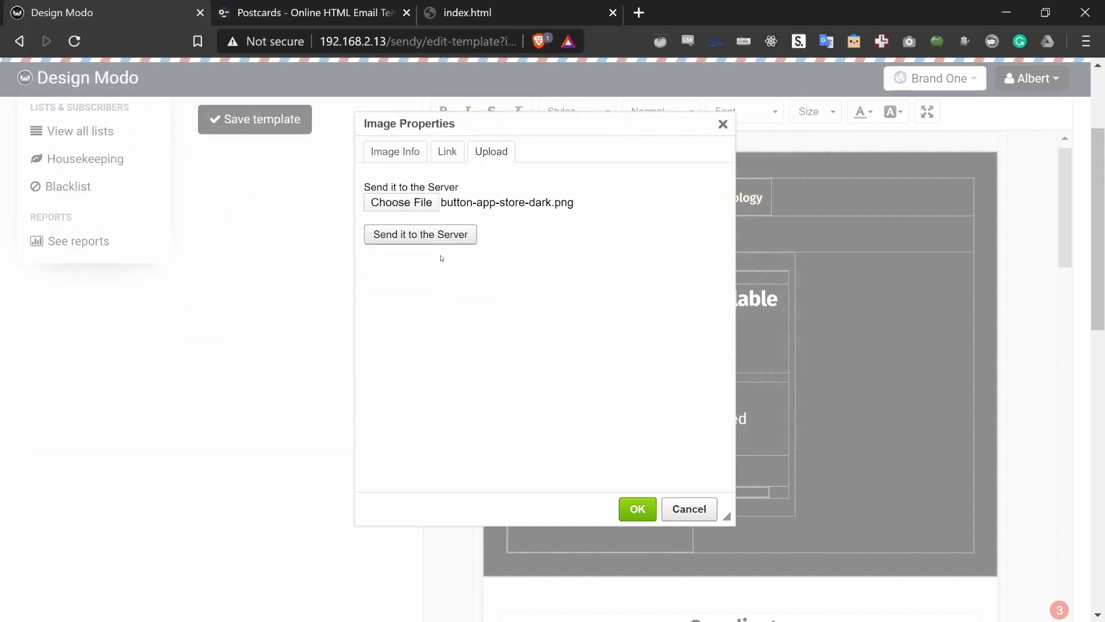
Step: Send button-app-store-dark.png to the server, select its uploads URL, and insert it into the template
{"action": "left_click", "coordinate": [441, 240]}
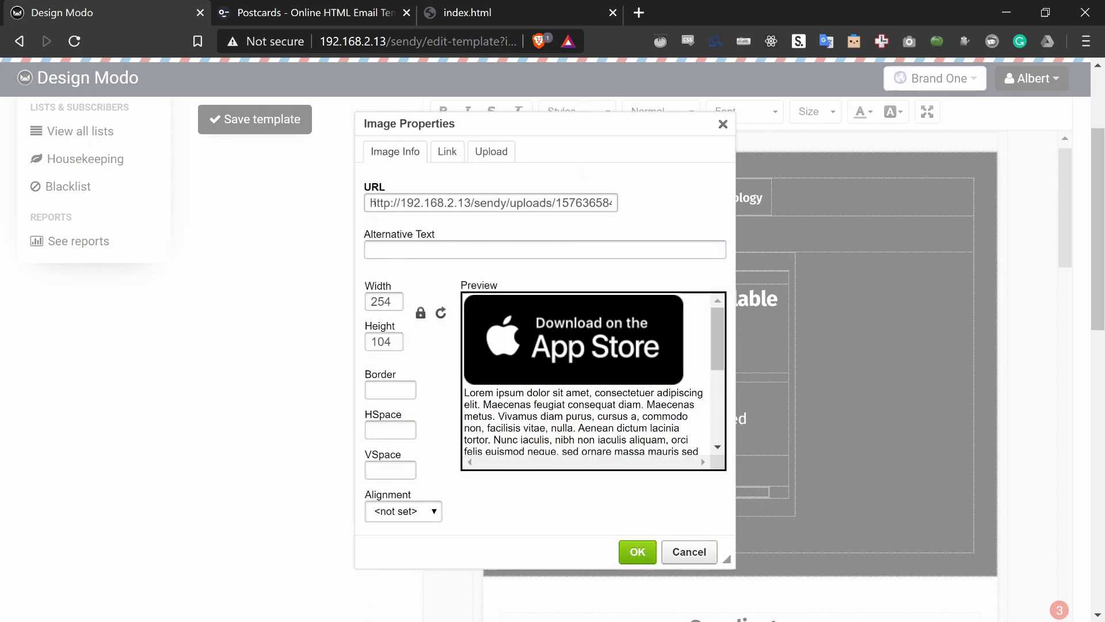
{"action": "left_click_drag", "start_coordinate": [369, 202], "coordinate": [660, 213]}
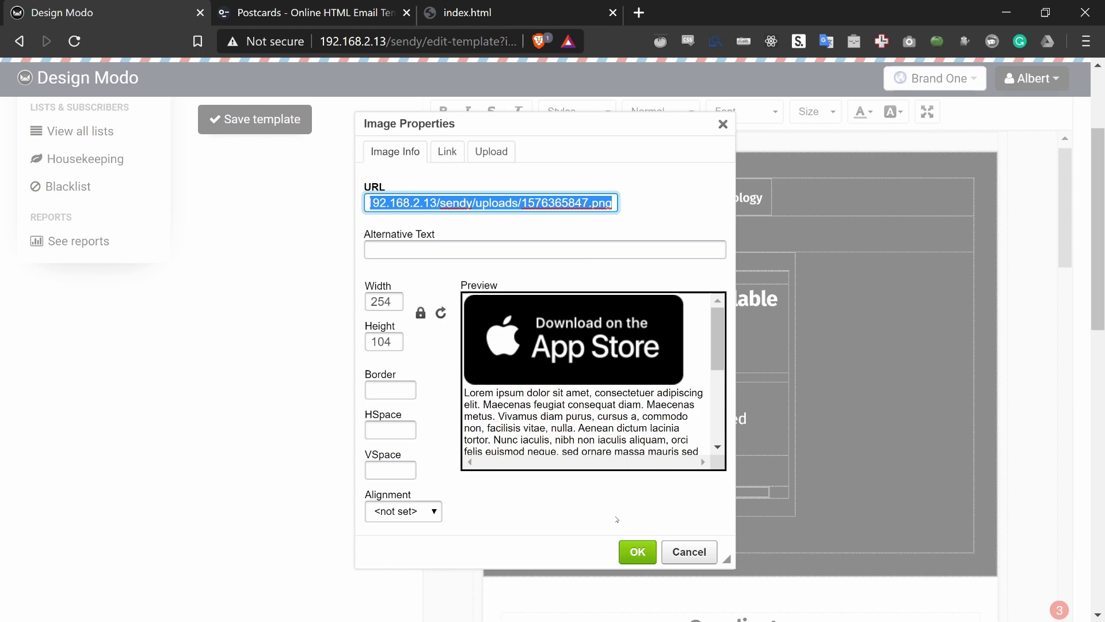
{"action": "left_click", "coordinate": [637, 551]}
Step: Delete the inserted App Store button and switch the template to its HTML source view
{"action": "scroll", "coordinate": [653, 235], "scroll_direction": "up", "scroll_amount": 2}
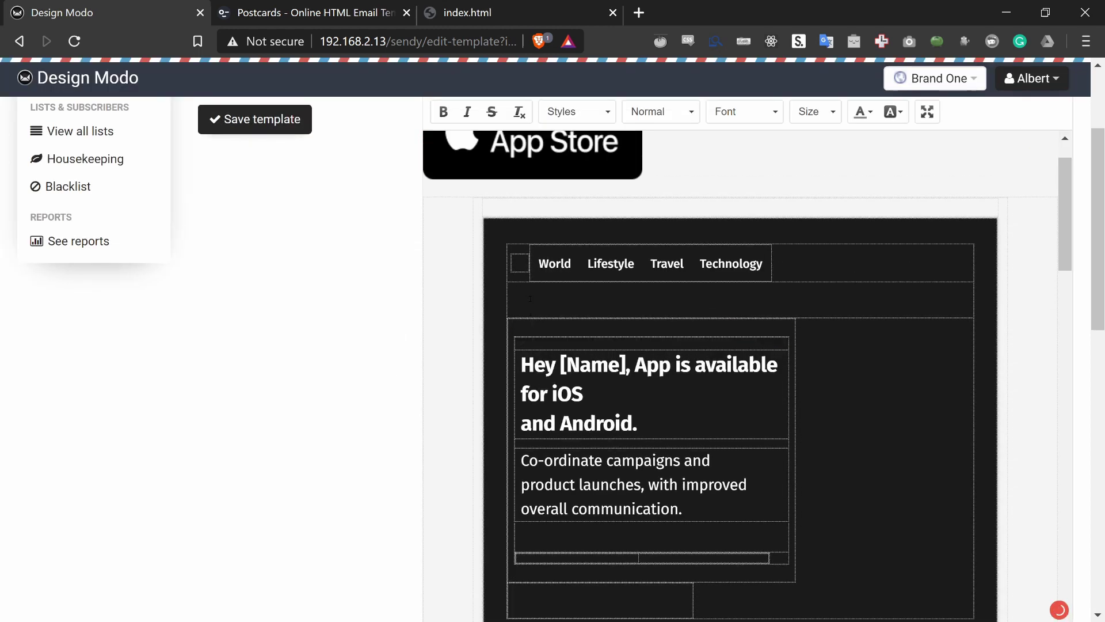
{"action": "scroll", "coordinate": [659, 230], "scroll_direction": "up", "scroll_amount": 2}
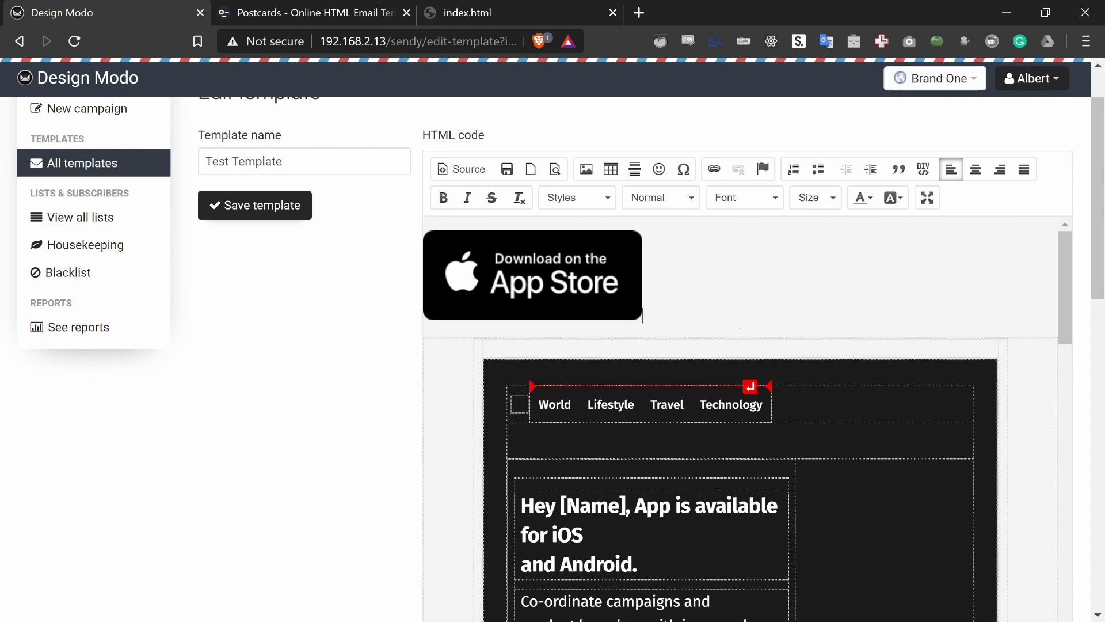
{"action": "key", "text": "BackSpace"}
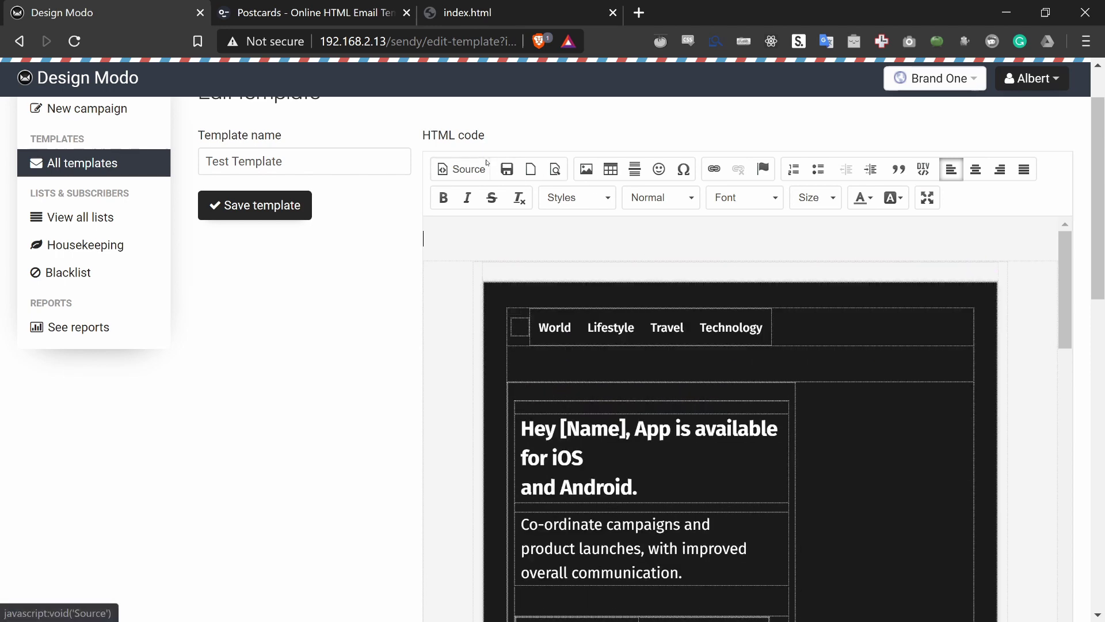
{"action": "left_click", "coordinate": [481, 169]}
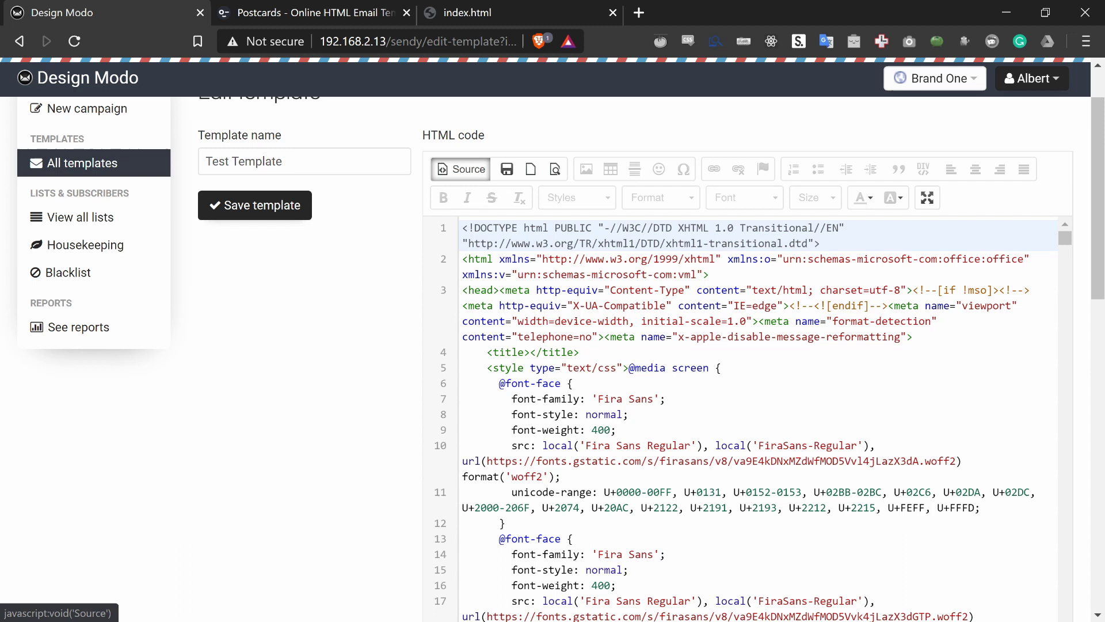
{"action": "left_click", "coordinate": [587, 336]}
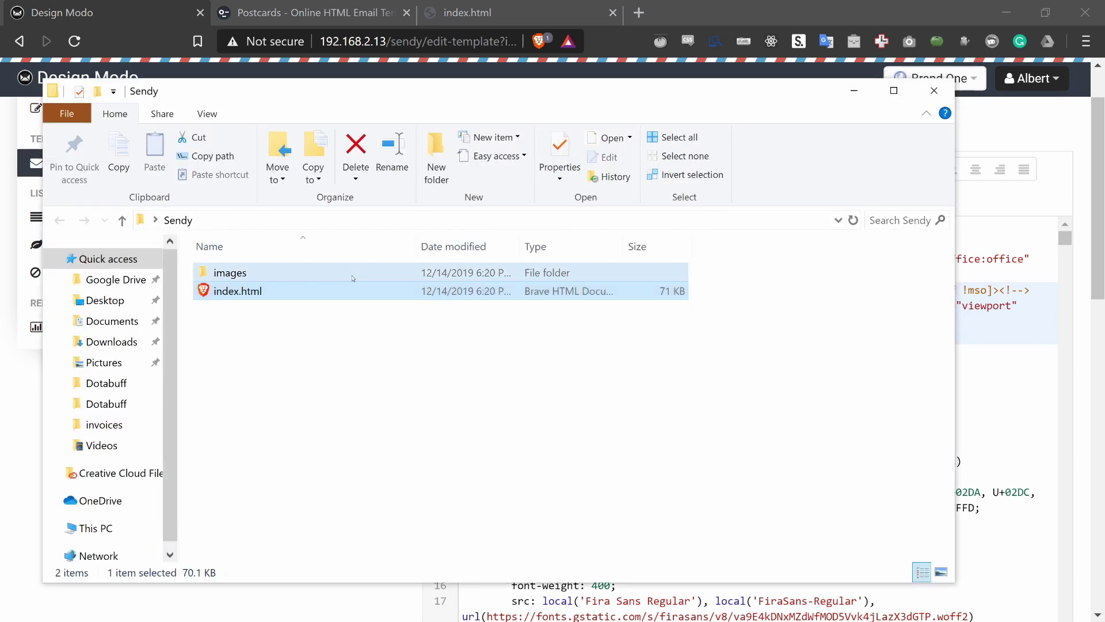
Step: Glance into the images folder in File Explorer, then return to the template's HTML code
{"action": "double_click", "coordinate": [354, 277]}
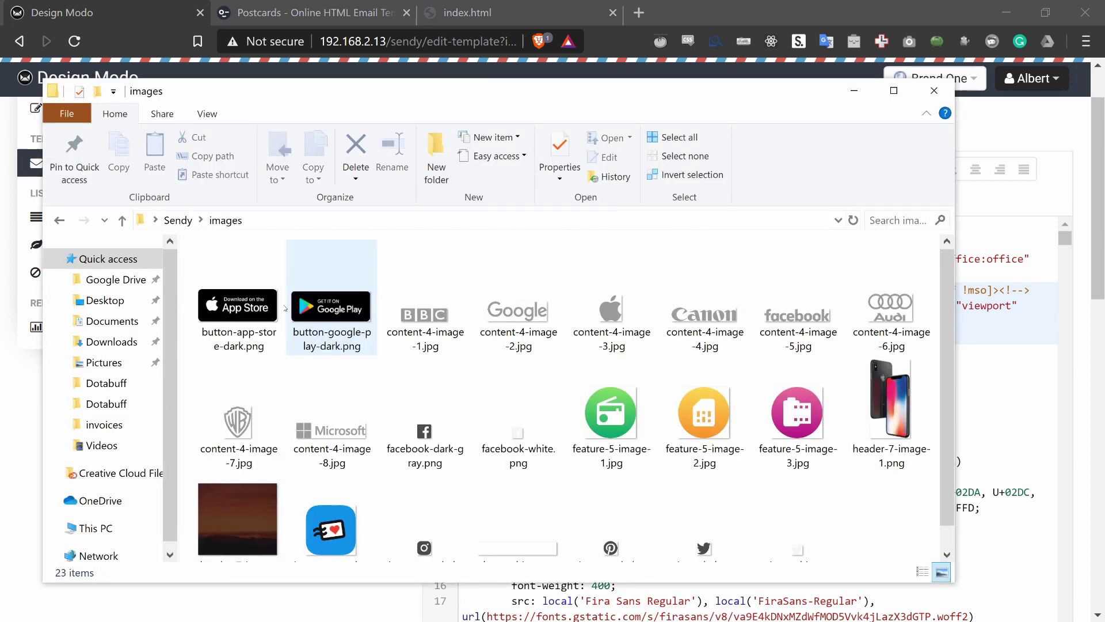
{"action": "left_click", "coordinate": [1036, 392]}
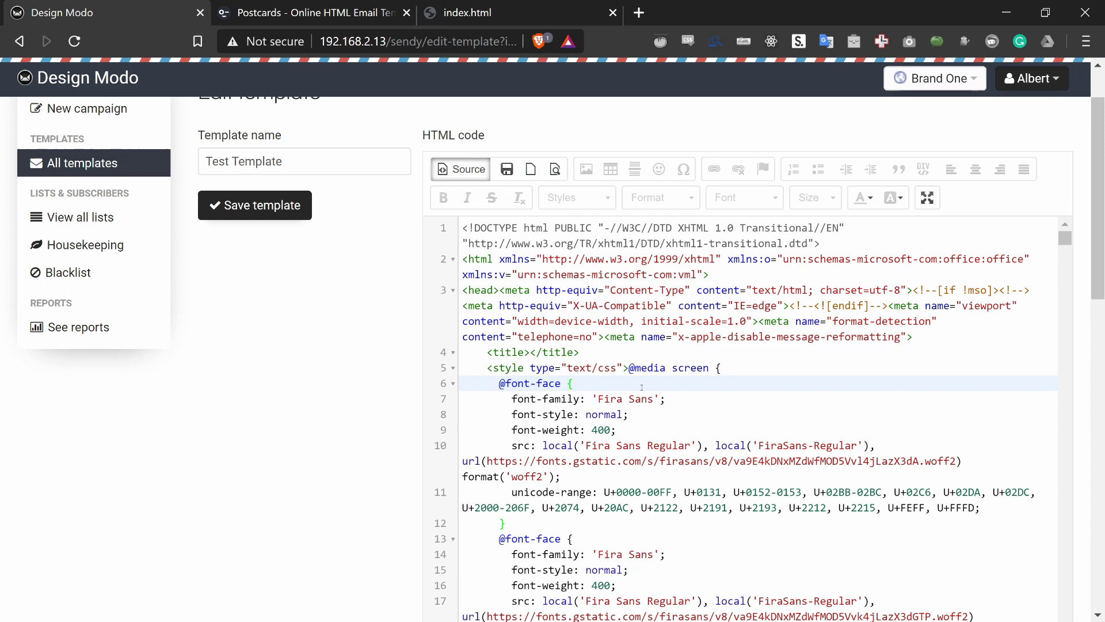
Step: Search the HTML source for button-app-store-dark after checking the file name in the images folder
{"action": "key", "text": "ctrl+f"}
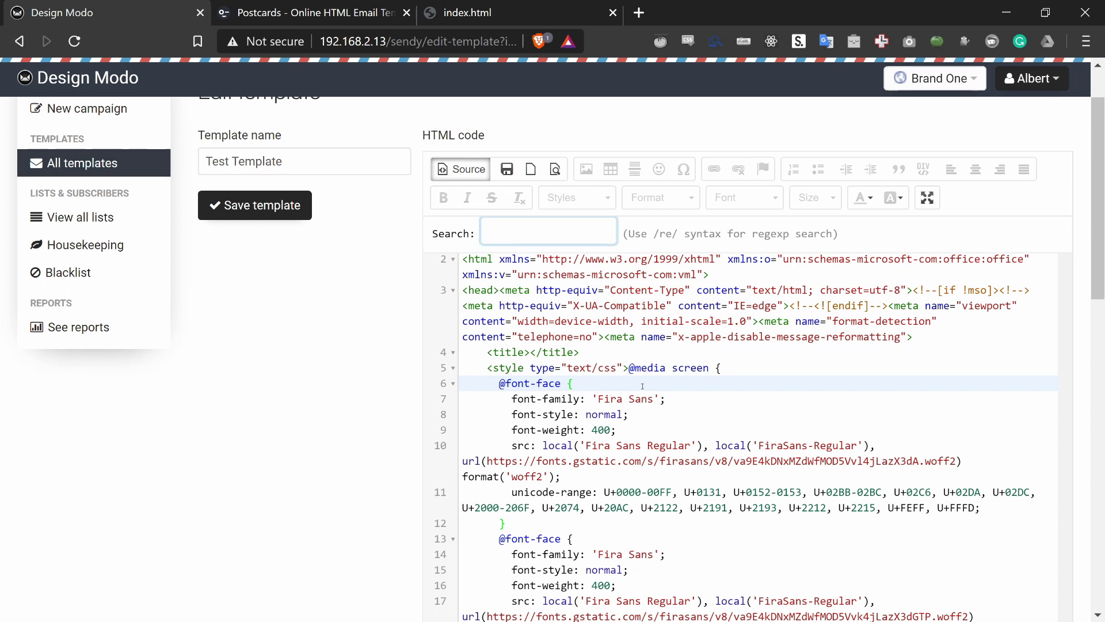
{"action": "type", "text": "button-app-dark"}
{"action": "key", "text": "Return"}
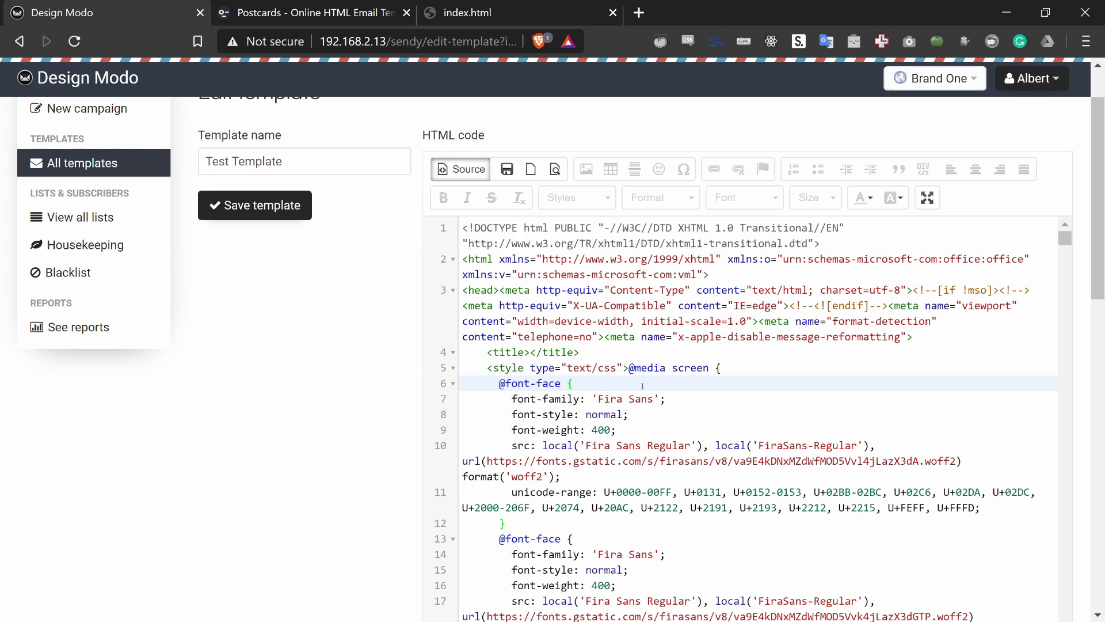
{"action": "key", "text": "alt+Tab"}
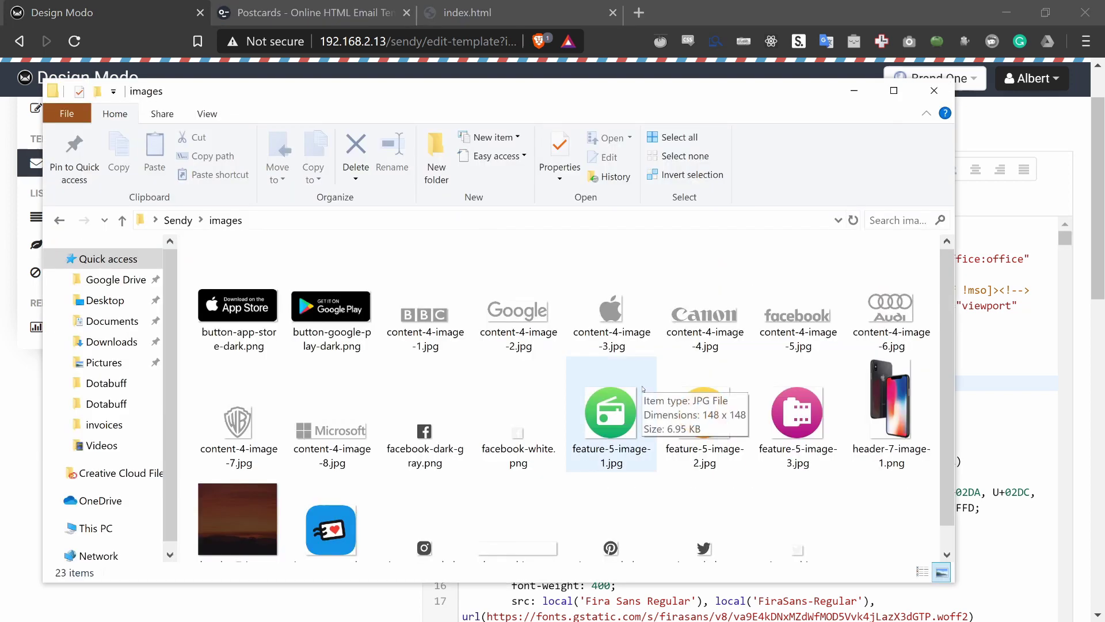
{"action": "key", "text": "alt+Tab"}
{"action": "key", "text": "ctrl+f"}
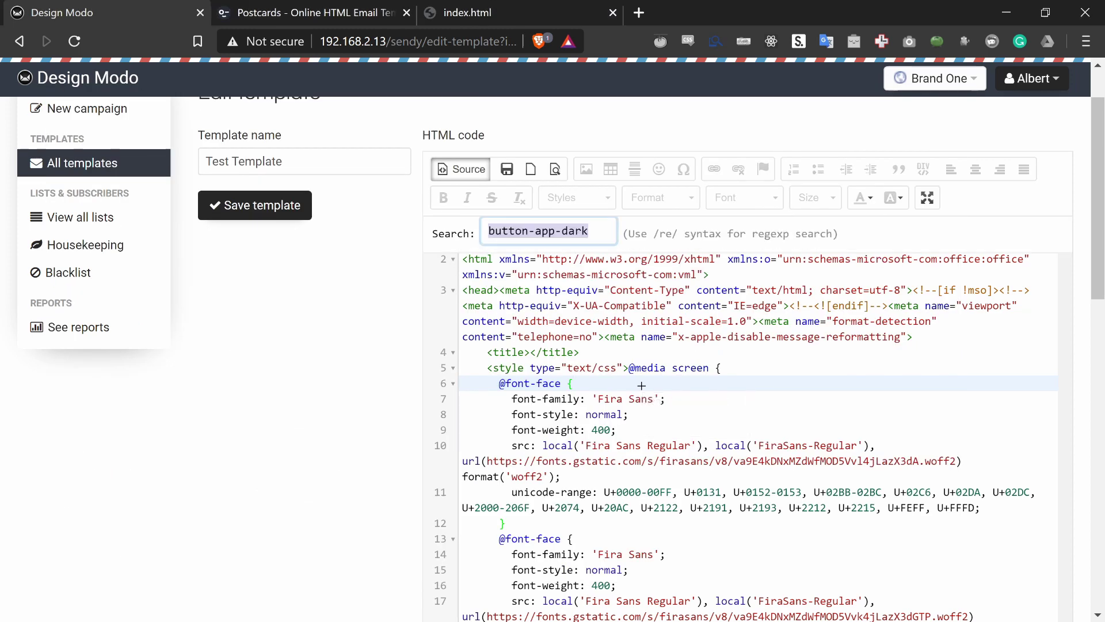
{"action": "type", "text": "button-"}
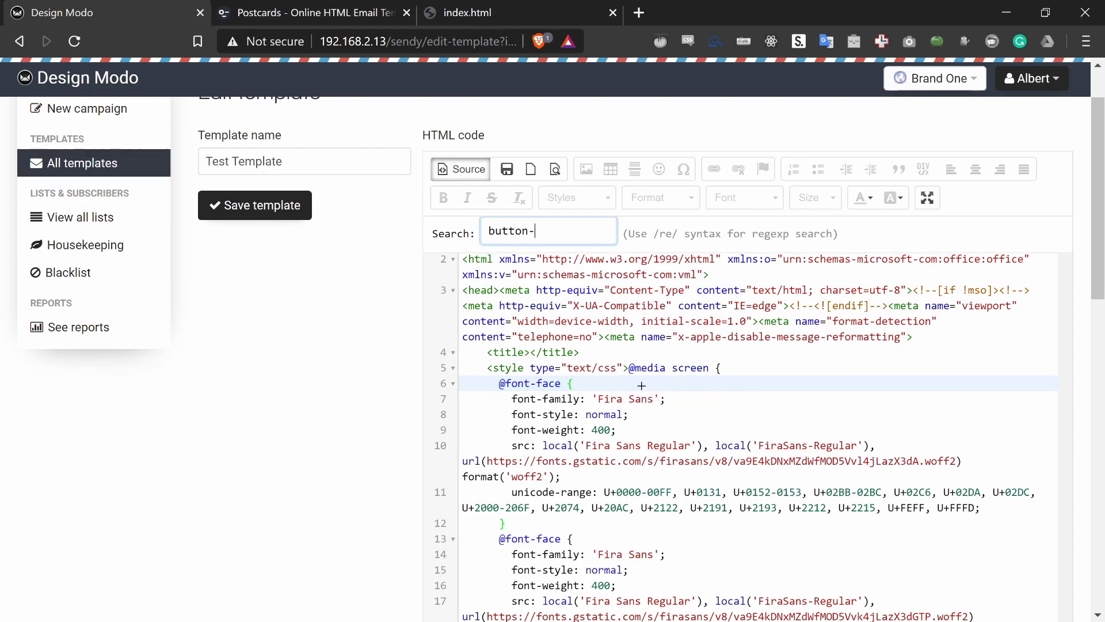
{"action": "type", "text": "app-store-dark"}
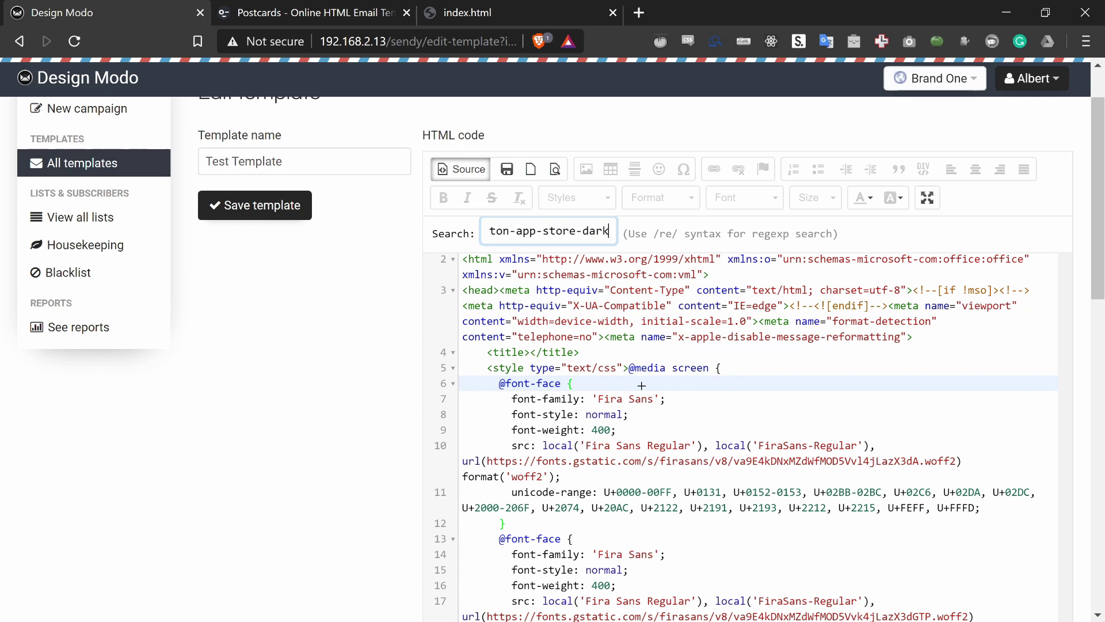
{"action": "key", "text": "Return"}
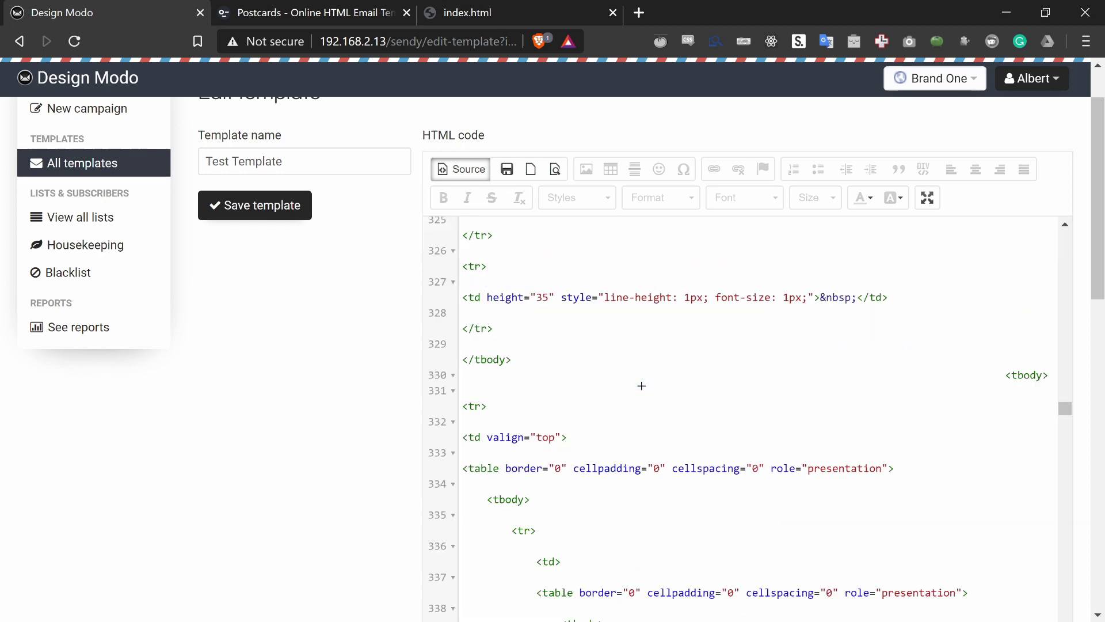
Step: Replace the App Store image's local src path with the pasted uploads URL and save the template
{"action": "scroll", "coordinate": [642, 385], "scroll_direction": "down", "scroll_amount": 3}
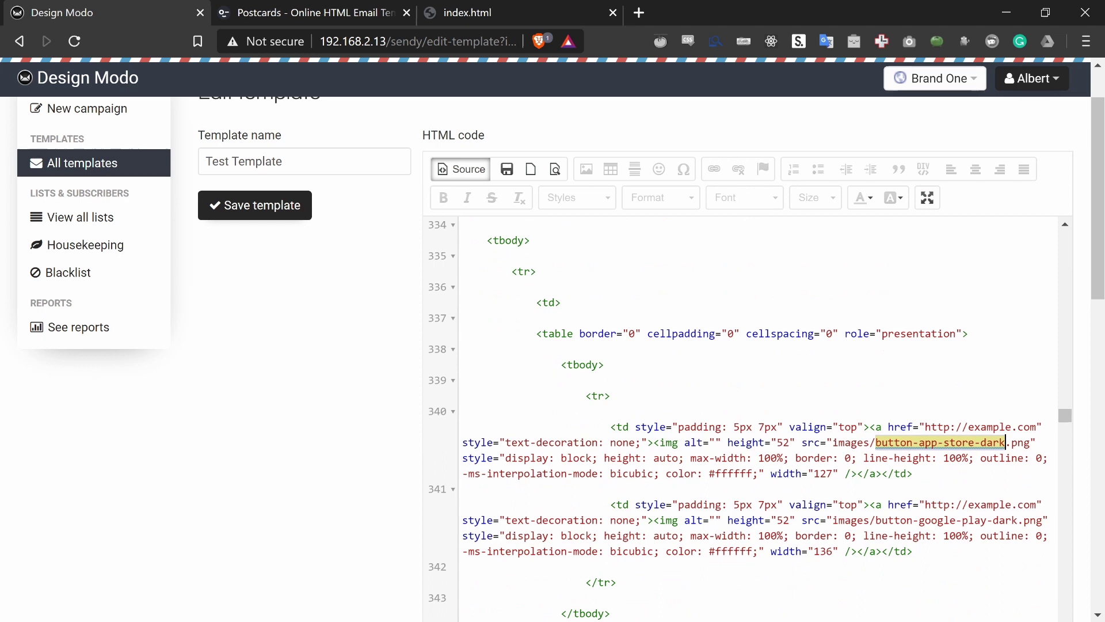
{"action": "left_click", "coordinate": [833, 442]}
{"action": "left_click_drag", "start_coordinate": [832, 442], "coordinate": [1031, 446]}
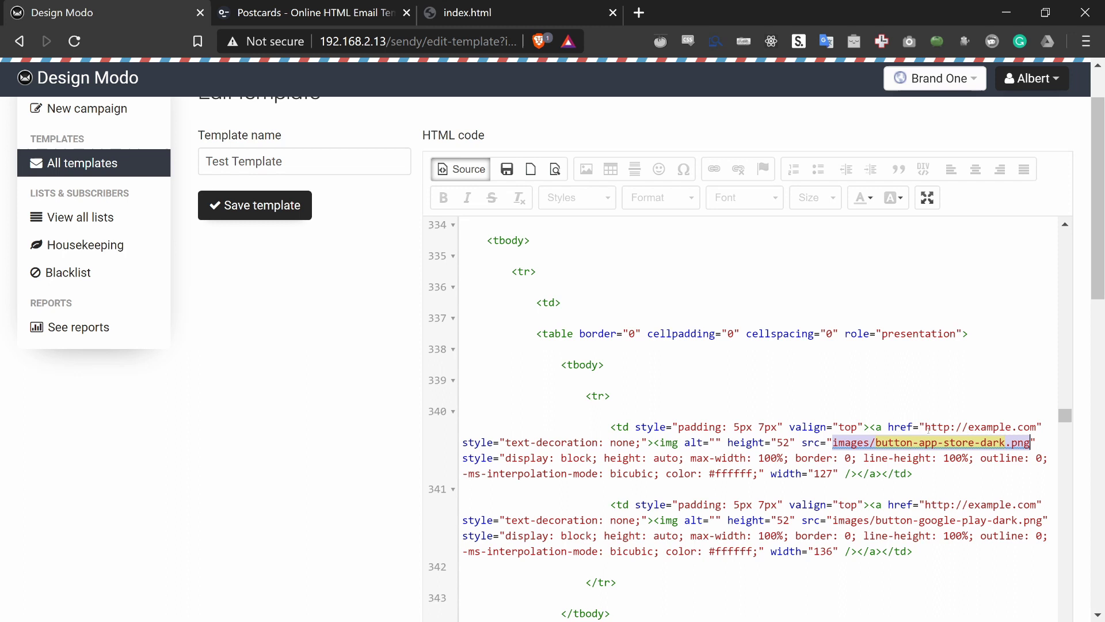
{"action": "type", "text": "http://192.168.2.13/sendy/uploads/1576365847.png"}
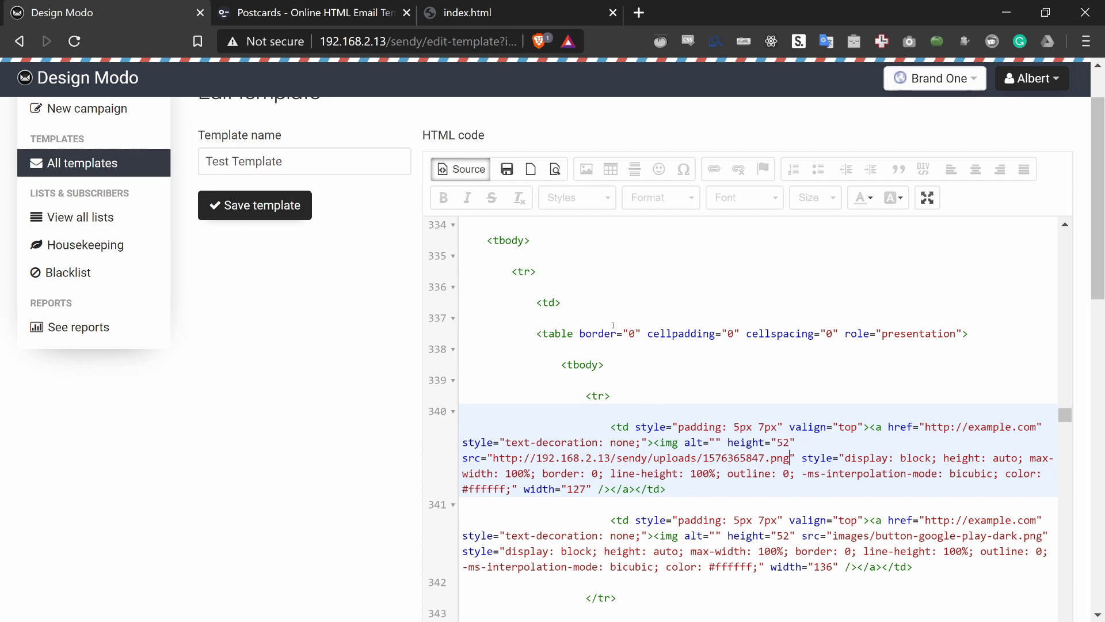
{"action": "left_click", "coordinate": [263, 207]}
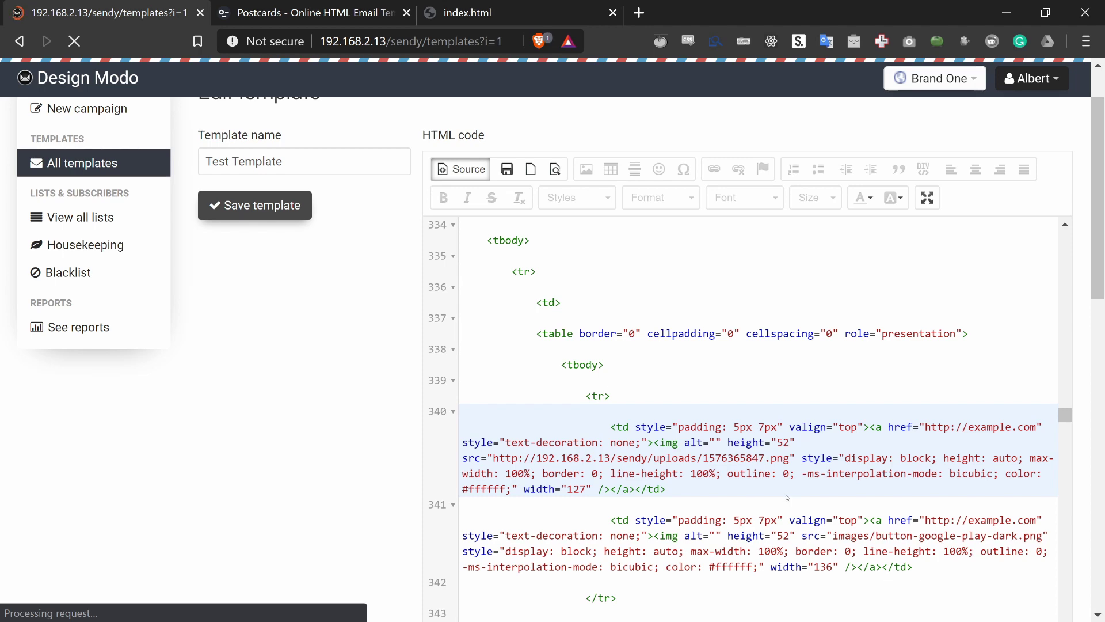
Step: Preview the saved template to confirm the App Store button renders, then reopen Test Template
{"action": "left_click", "coordinate": [547, 283]}
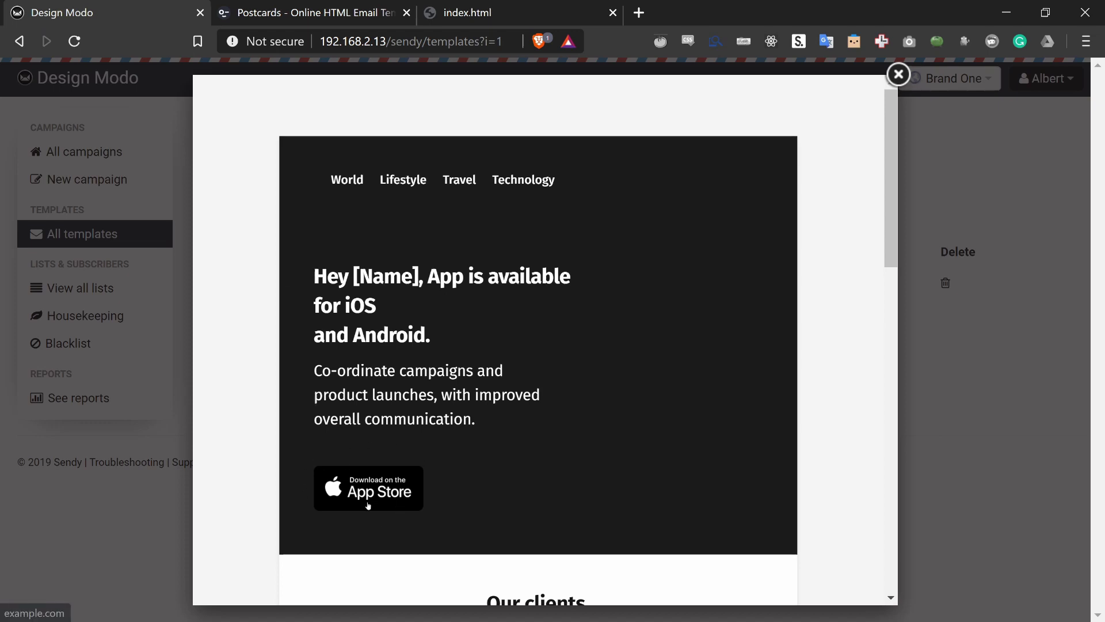
{"action": "scroll", "coordinate": [389, 462], "scroll_direction": "down", "scroll_amount": 10}
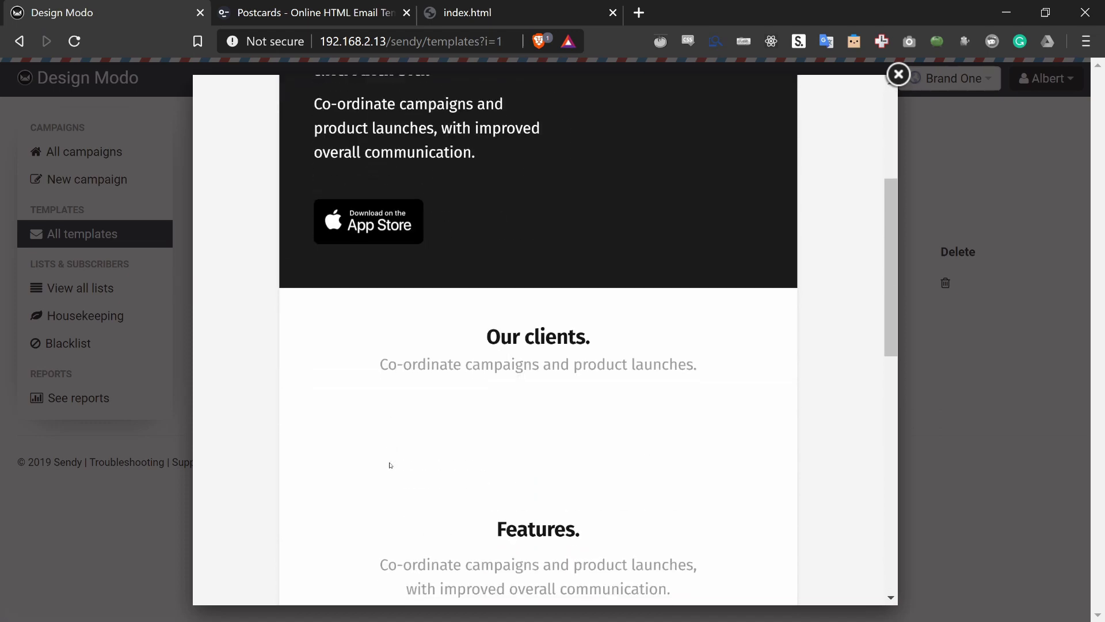
{"action": "scroll", "coordinate": [590, 228], "scroll_direction": "up", "scroll_amount": 10}
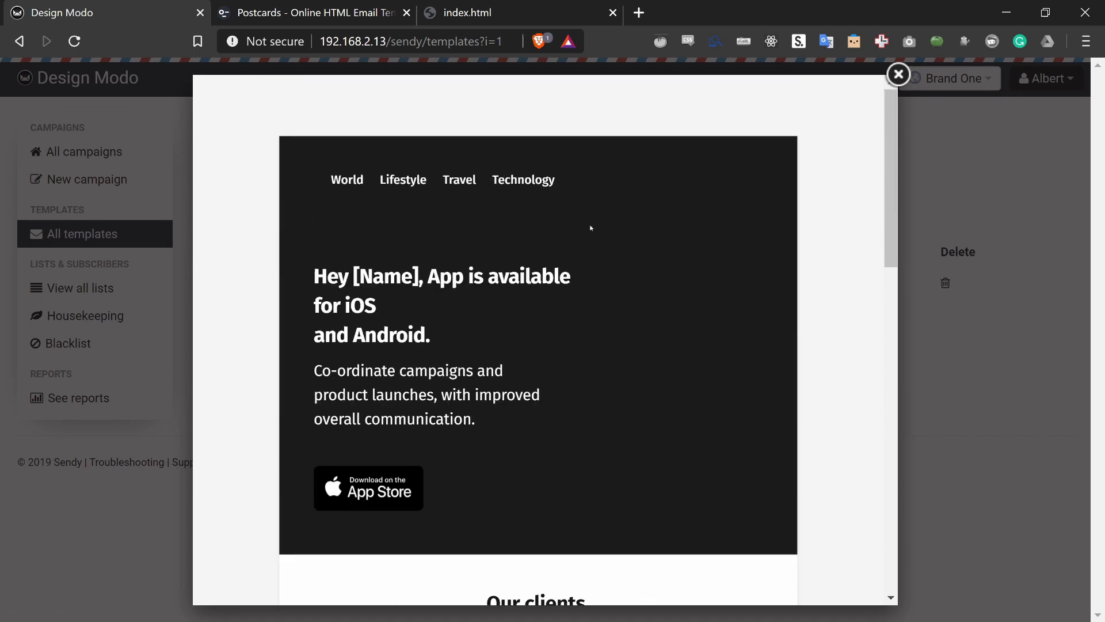
{"action": "left_click", "coordinate": [898, 74]}
{"action": "left_click", "coordinate": [293, 285]}
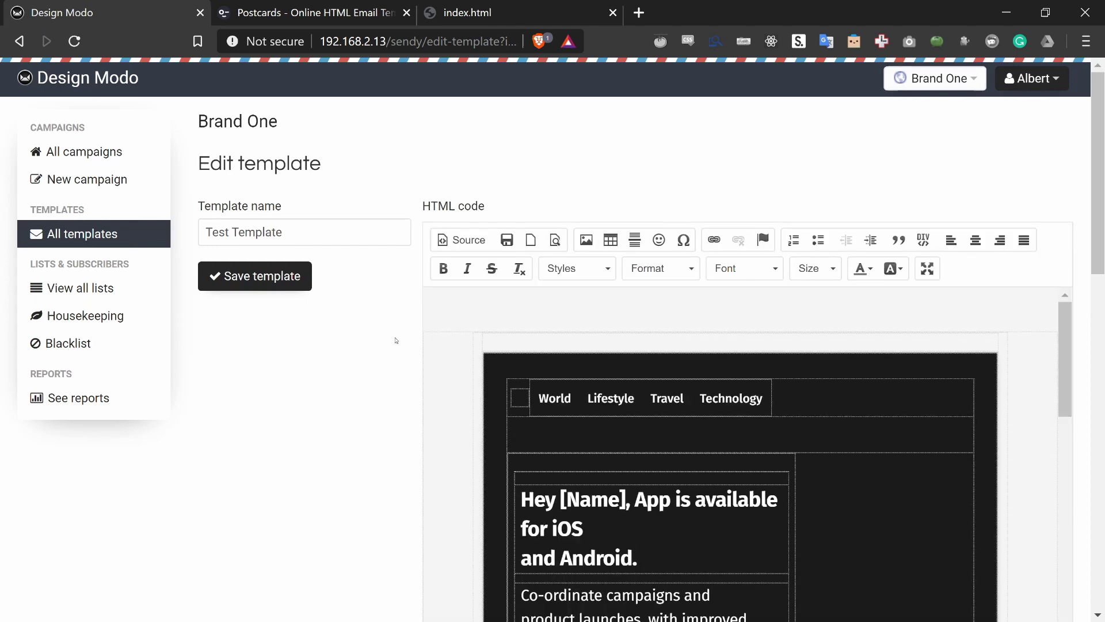
Step: Choose button-google-play-dark.png from the images folder as the file to upload
{"action": "left_click", "coordinate": [586, 240]}
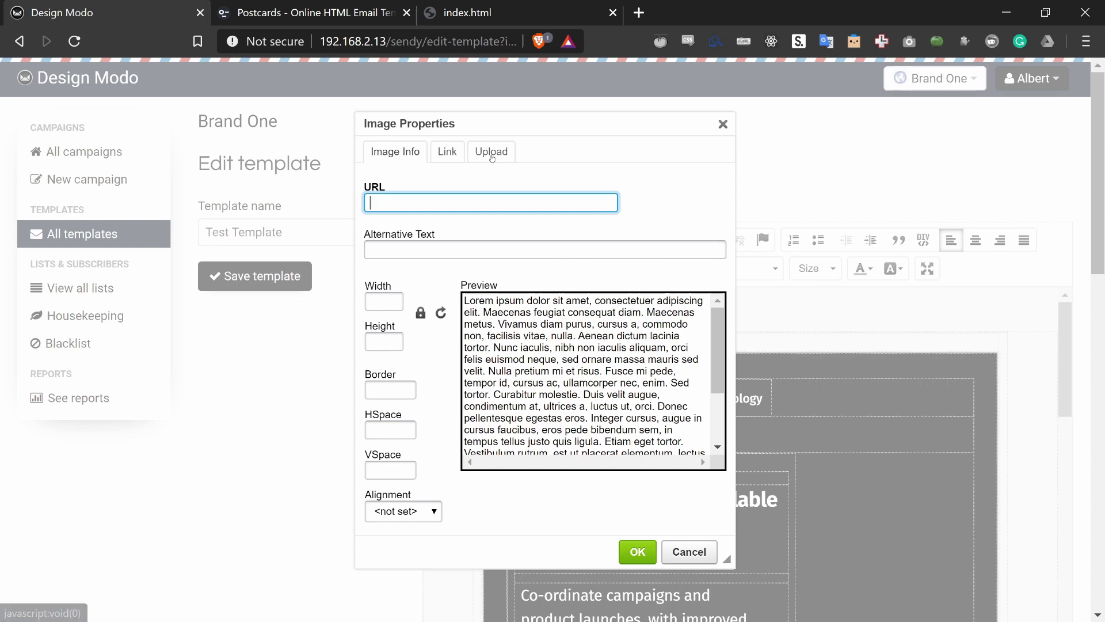
{"action": "left_click", "coordinate": [490, 151]}
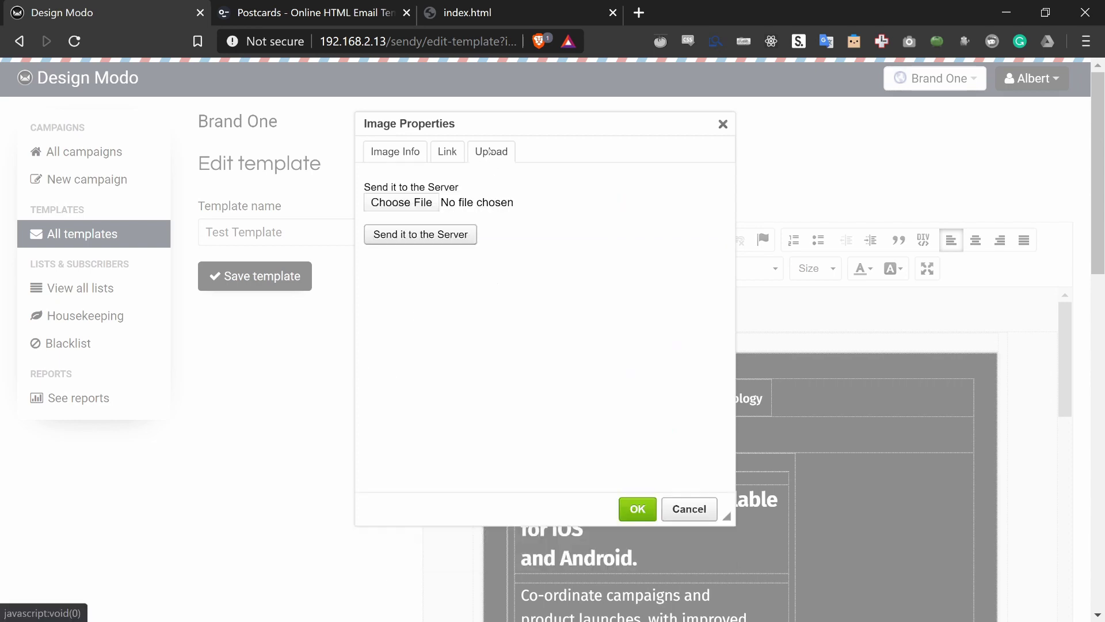
{"action": "left_click", "coordinate": [402, 204]}
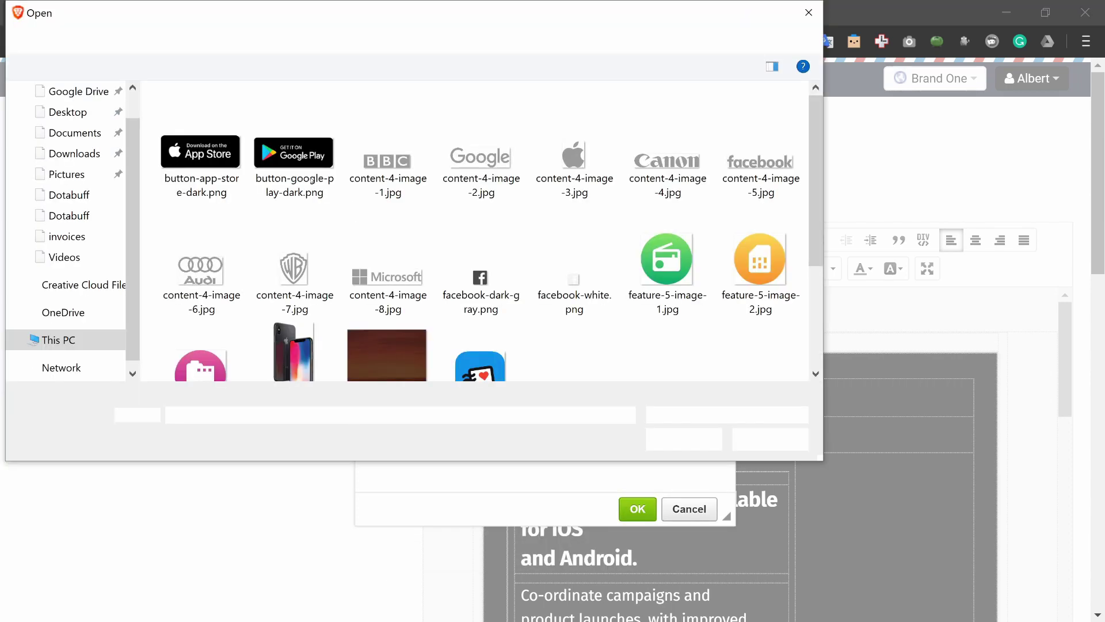
{"action": "left_click", "coordinate": [312, 180]}
{"action": "left_click", "coordinate": [297, 128]}
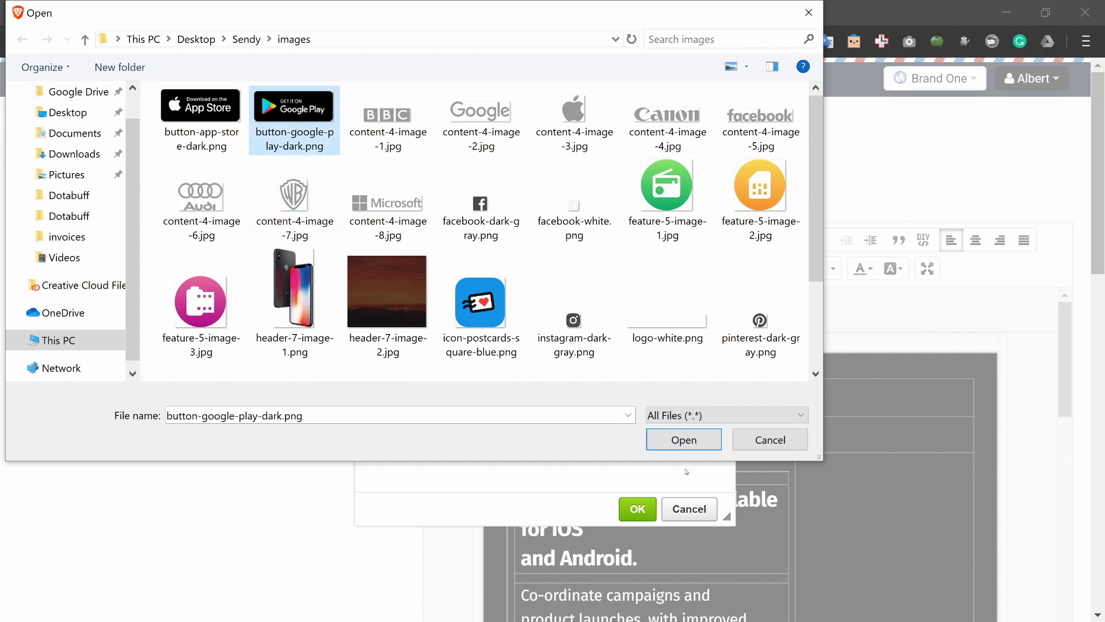
{"action": "left_click", "coordinate": [684, 439]}
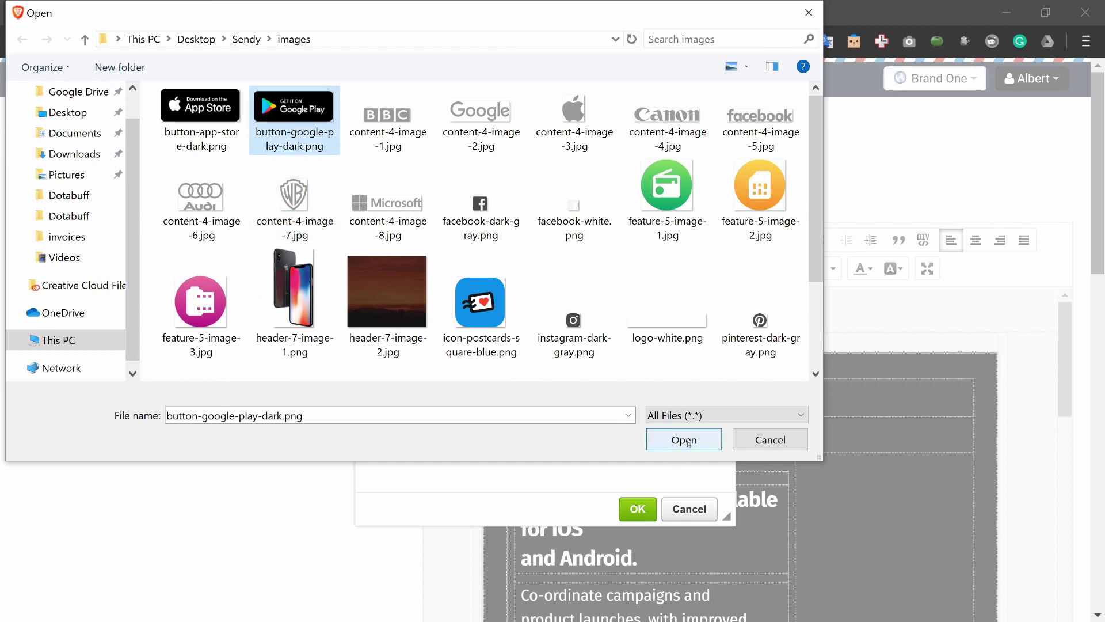
Step: Upload the Google Play image to the server, take its URL, and remove the inserted copy
{"action": "left_click", "coordinate": [437, 235]}
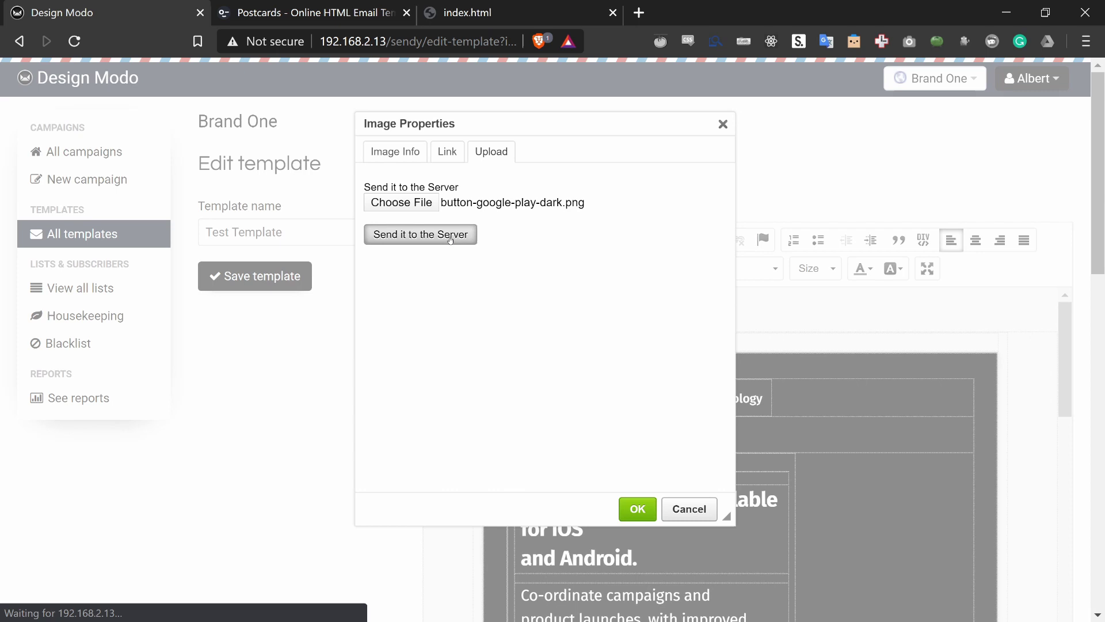
{"action": "left_click", "coordinate": [481, 202]}
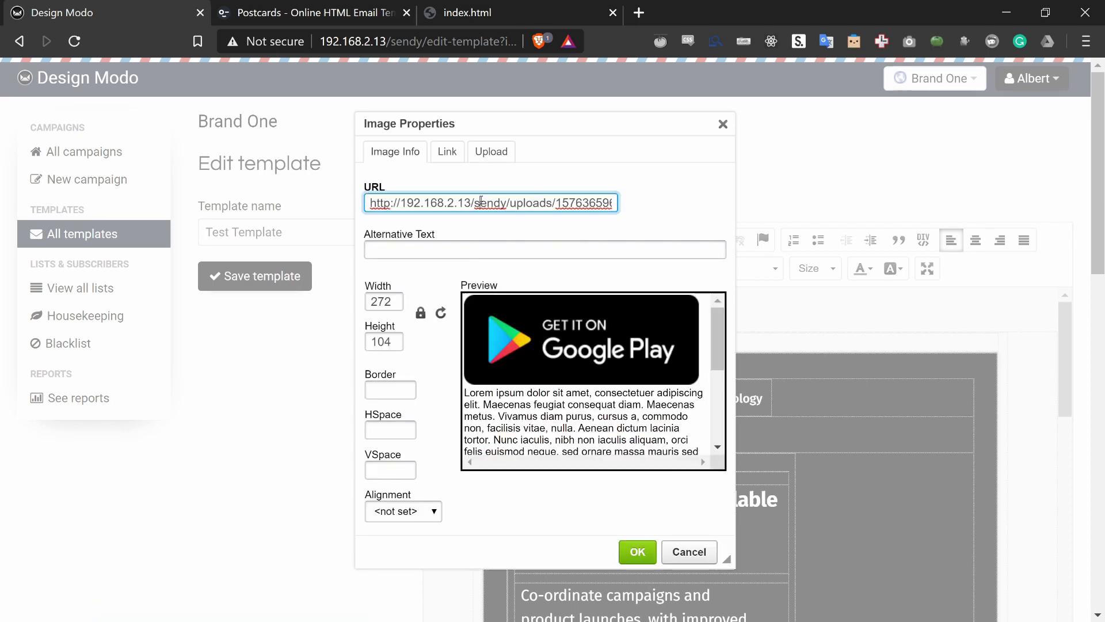
{"action": "triple_click", "coordinate": [472, 205]}
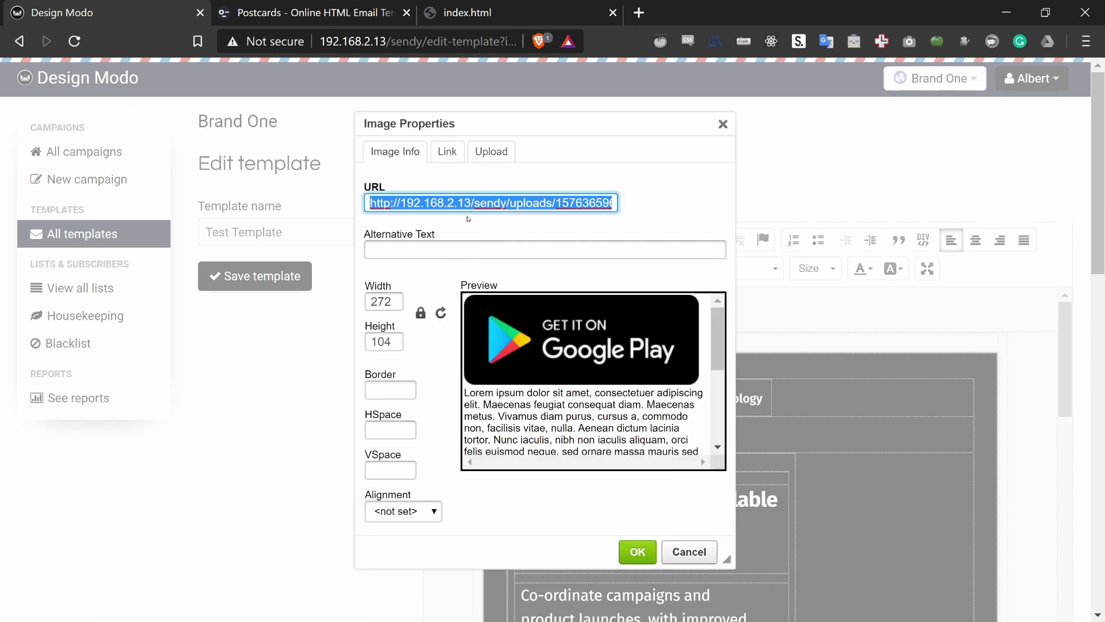
{"action": "left_click", "coordinate": [637, 551]}
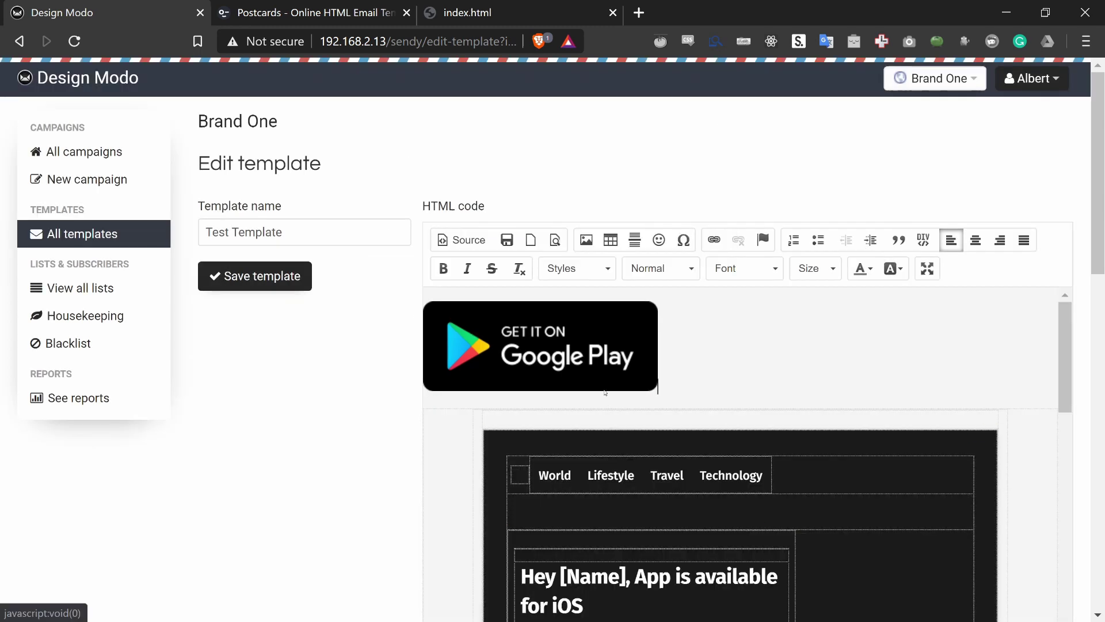
{"action": "key", "text": "BackSpace"}
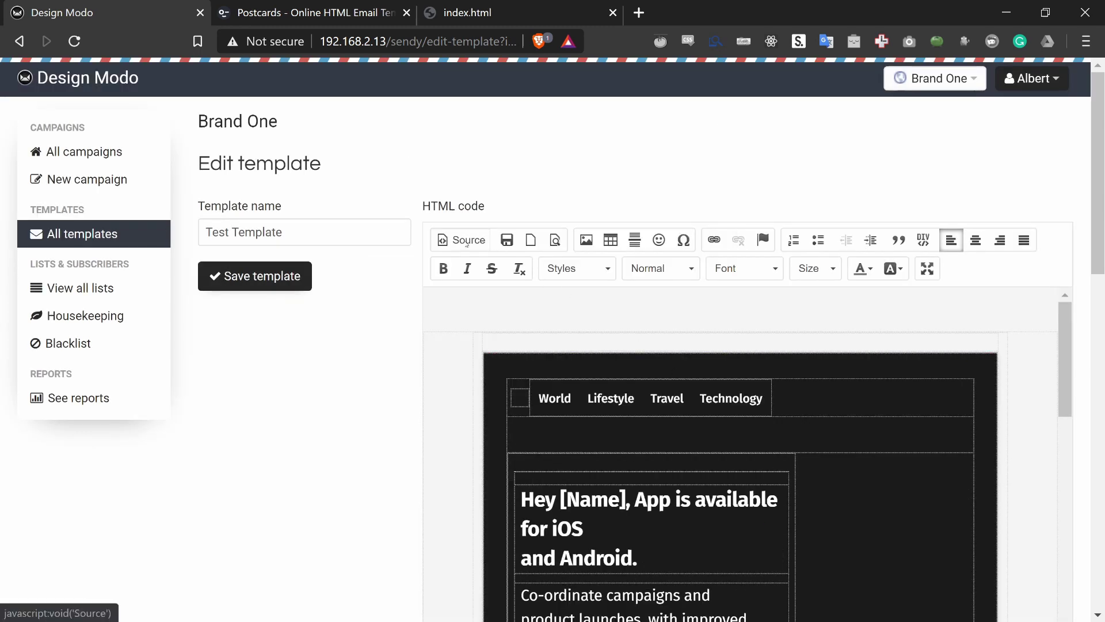
Step: In HTML source view, search for button-google-play-dark after checking the file name
{"action": "left_click", "coordinate": [466, 236]}
{"action": "scroll", "coordinate": [764, 406], "scroll_direction": "down", "scroll_amount": 2}
{"action": "left_click", "coordinate": [765, 408]}
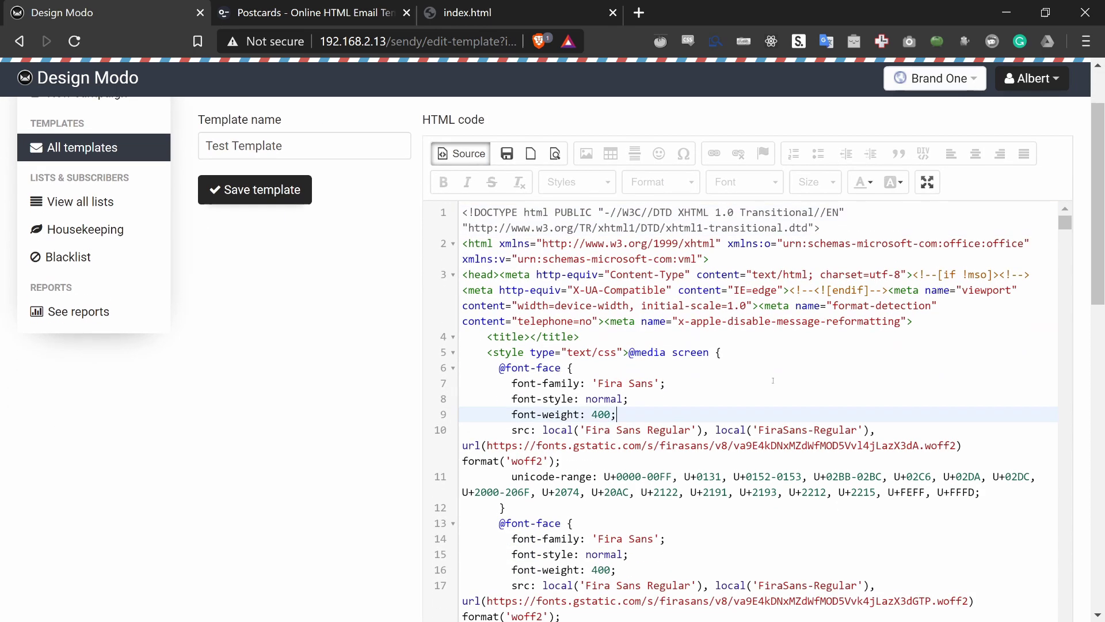
{"action": "key", "text": "ctrl+f"}
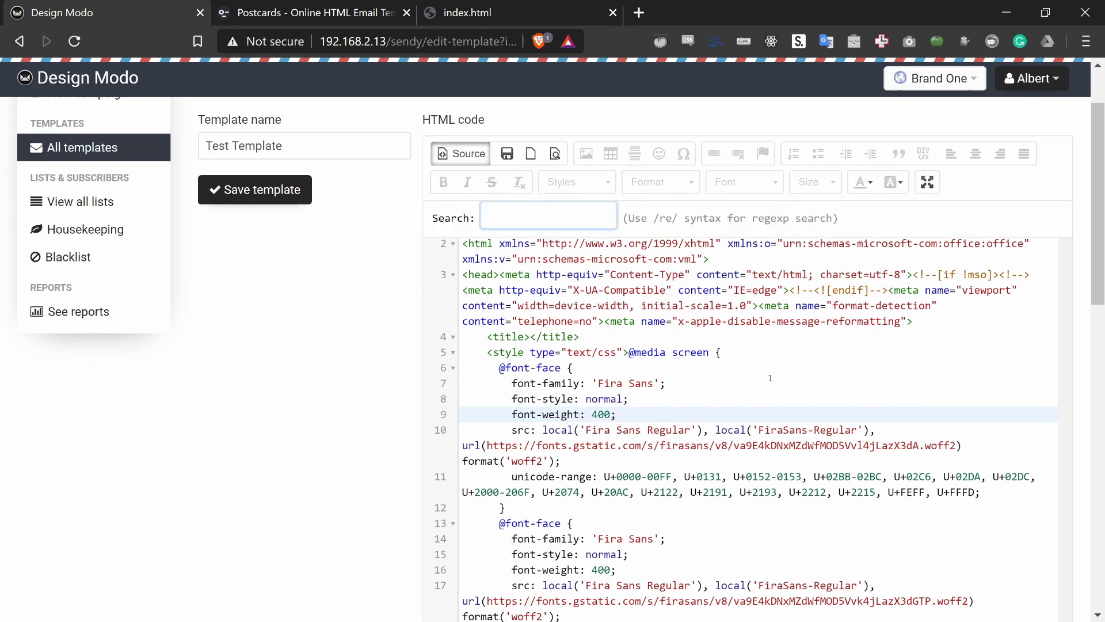
{"action": "key", "text": "alt+Tab"}
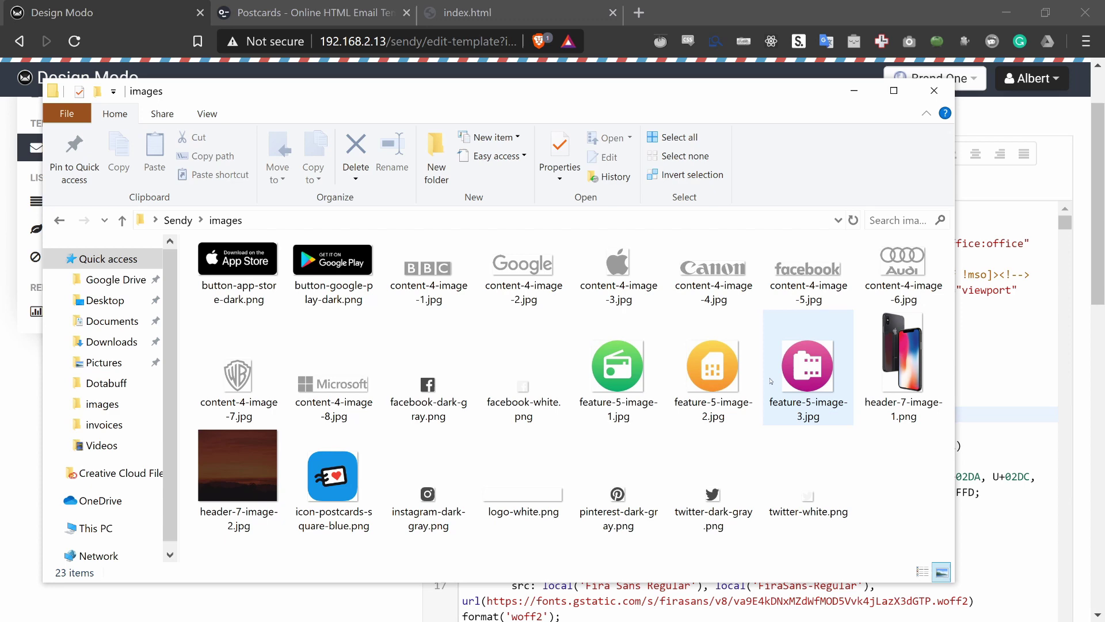
{"action": "key", "text": "alt+Tab"}
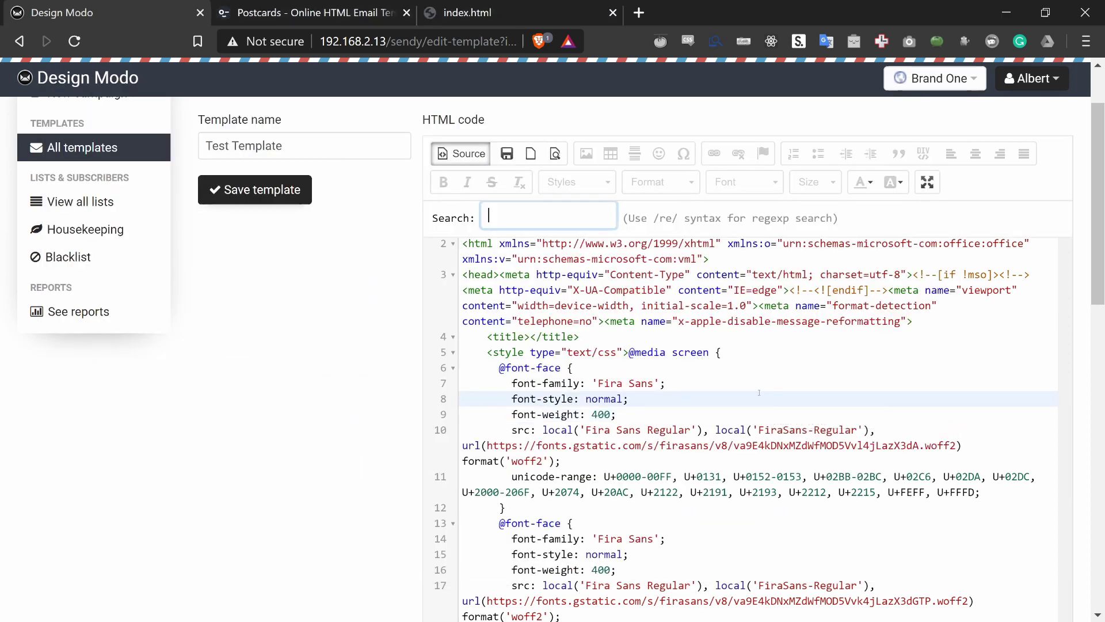
{"action": "type", "text": "butt"}
{"action": "type", "text": "on-google-play-dark"}
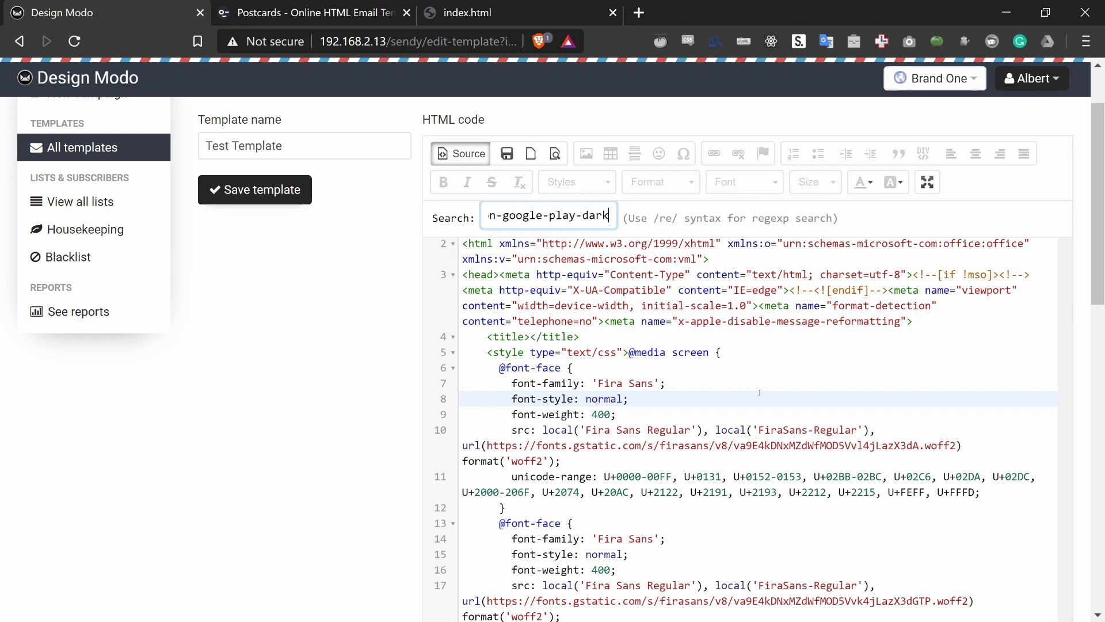
{"action": "key", "text": "Return"}
Step: Replace the Google Play image's local path on line 341 with the uploaded URL and save
{"action": "scroll", "coordinate": [759, 392], "scroll_direction": "down", "scroll_amount": 5}
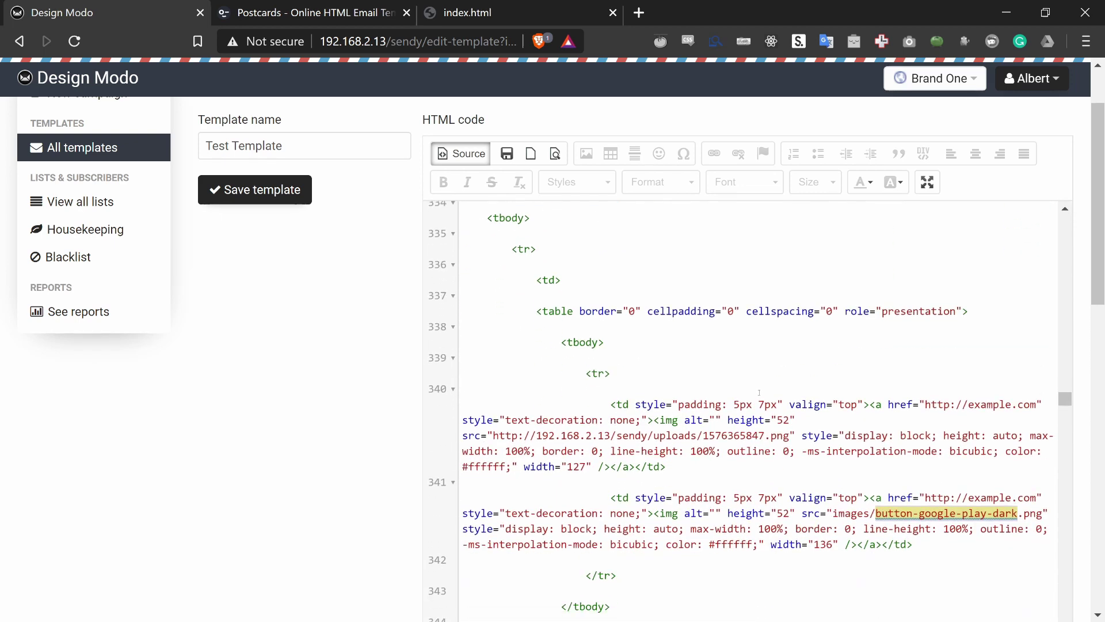
{"action": "left_click_drag", "start_coordinate": [833, 427], "coordinate": [1042, 426]}
{"action": "type", "text": "http://192.168.2.13/sendy/uploads/1576365969.png"}
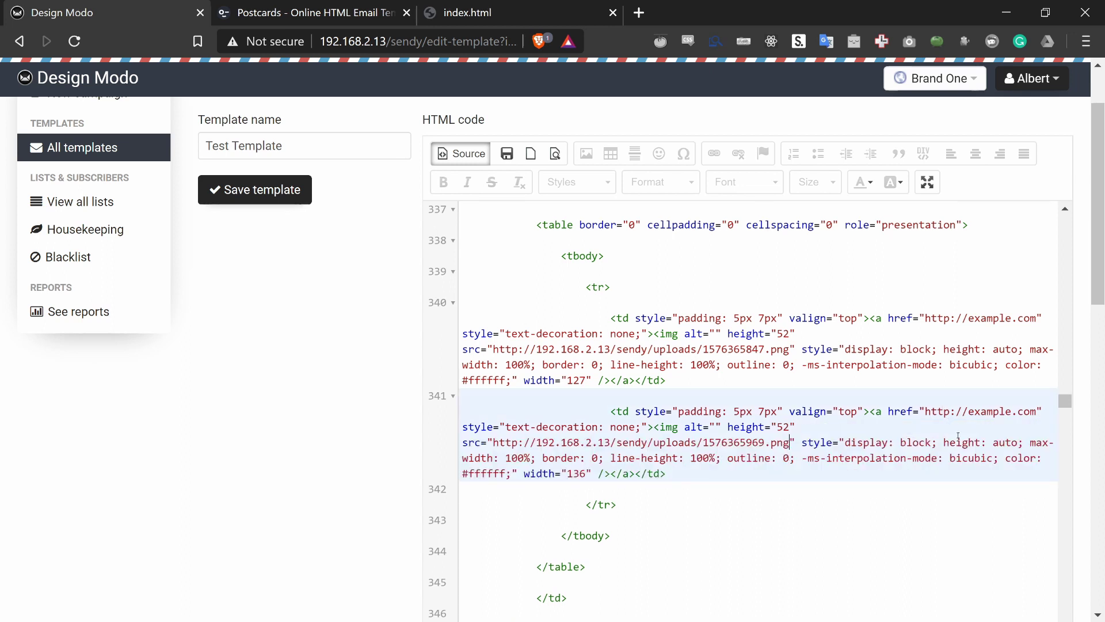
{"action": "left_click", "coordinate": [509, 155]}
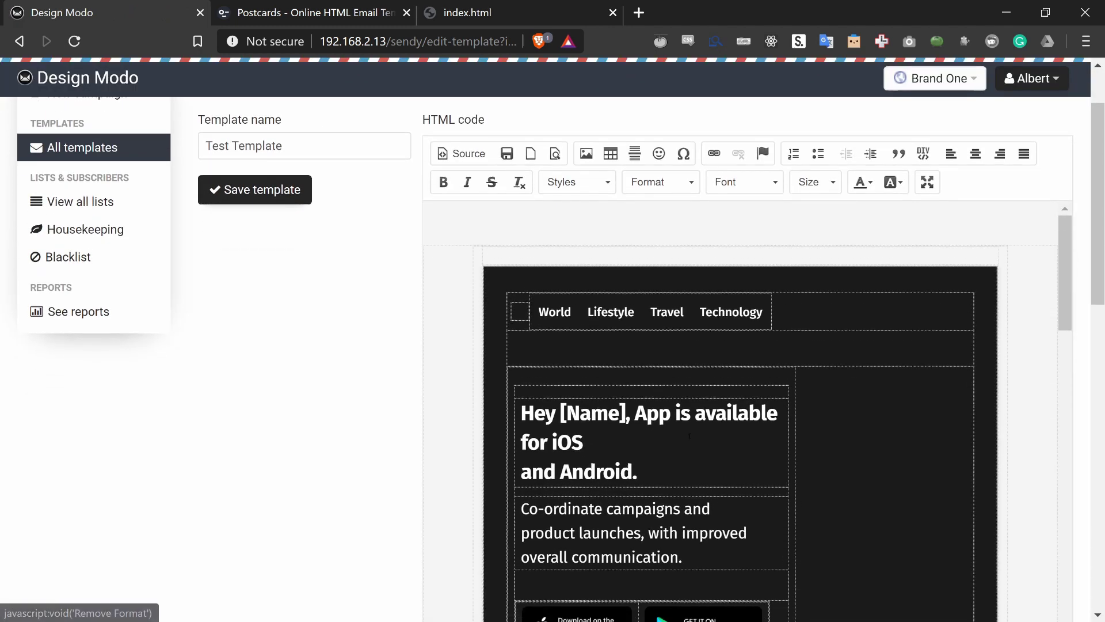
{"action": "scroll", "coordinate": [740, 402], "scroll_direction": "down", "scroll_amount": 3}
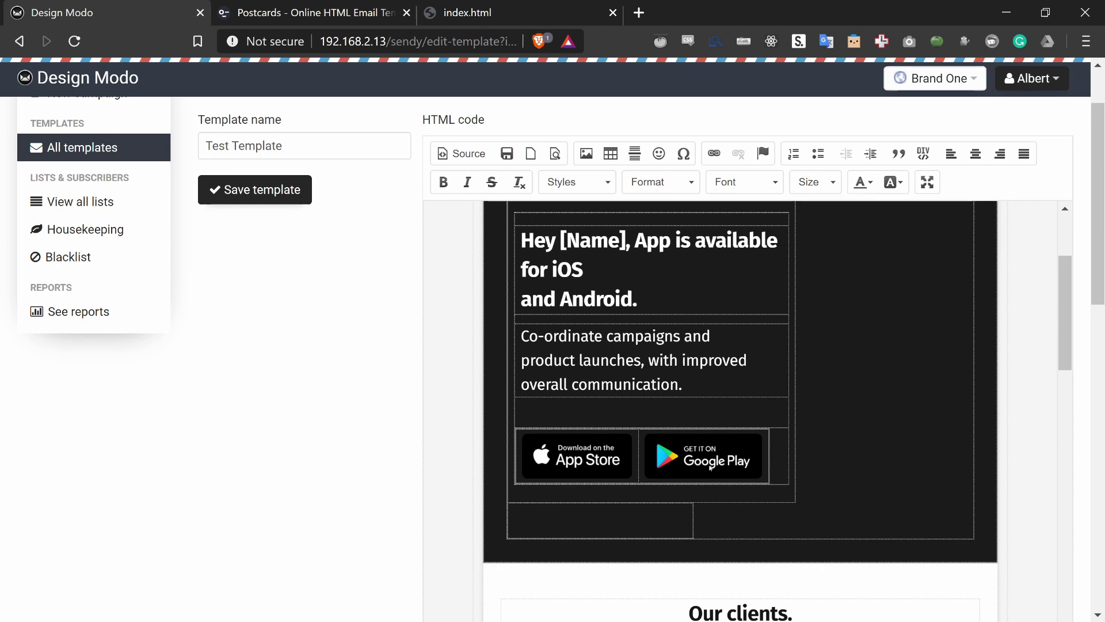
{"action": "scroll", "coordinate": [717, 454], "scroll_direction": "up", "scroll_amount": 5}
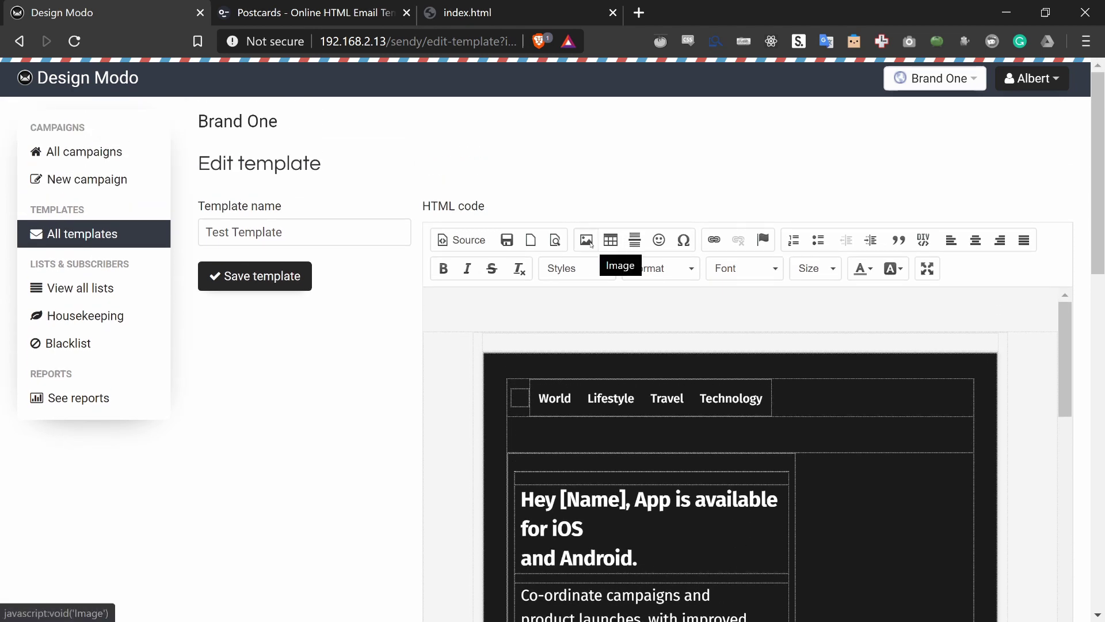
Step: Select header-7-image-2.jpg as the upload file in Image Properties
{"action": "left_click", "coordinate": [590, 244]}
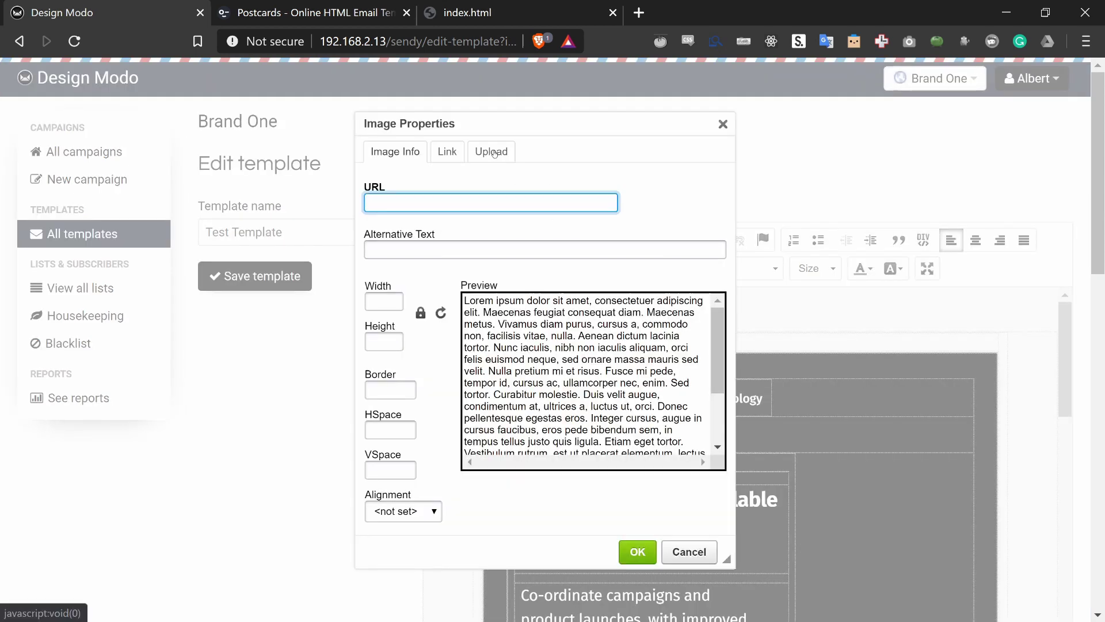
{"action": "left_click", "coordinate": [496, 156]}
{"action": "left_click", "coordinate": [432, 203]}
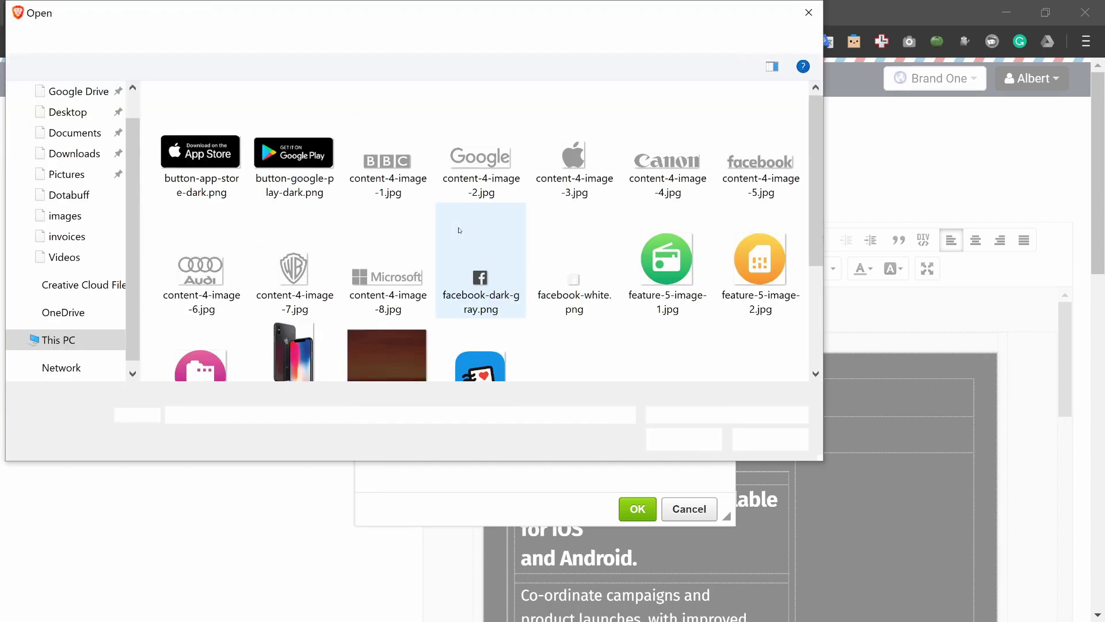
{"action": "scroll", "coordinate": [458, 325], "scroll_direction": "down", "scroll_amount": 3}
{"action": "left_click", "coordinate": [382, 199]}
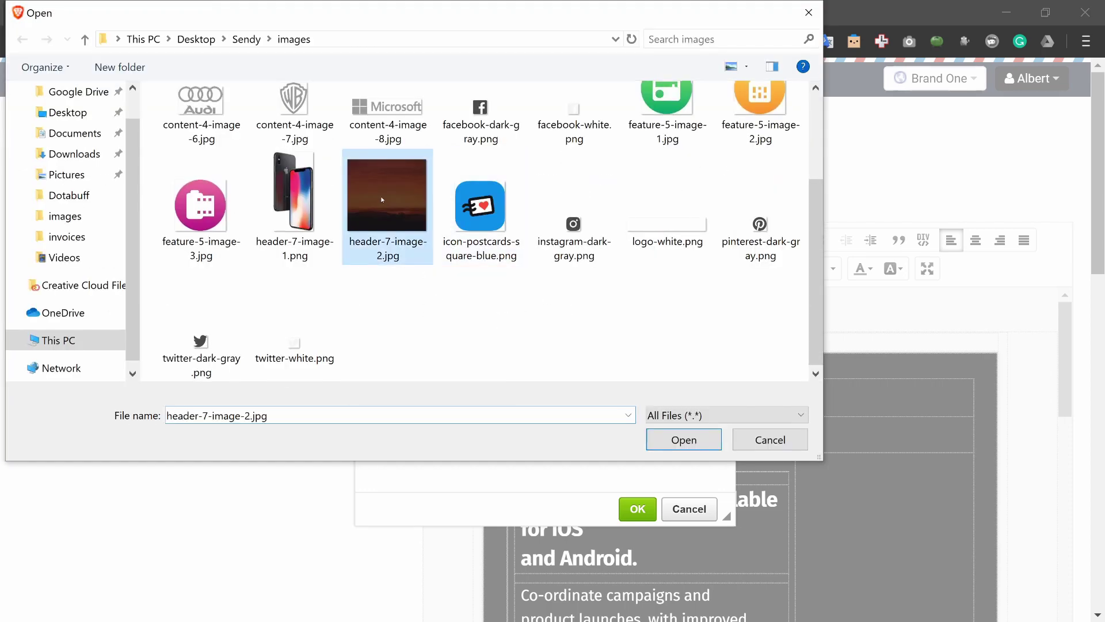
{"action": "left_click", "coordinate": [694, 443]}
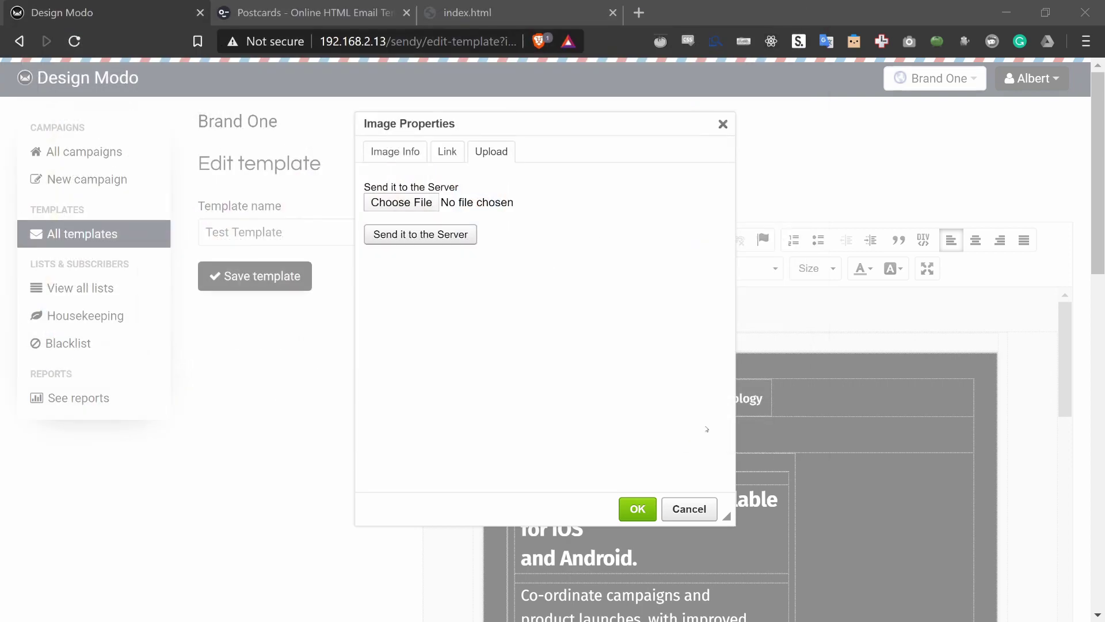
Step: Upload the photo, grab its server URL, undo the insertion, and show the HTML source
{"action": "left_click", "coordinate": [442, 245]}
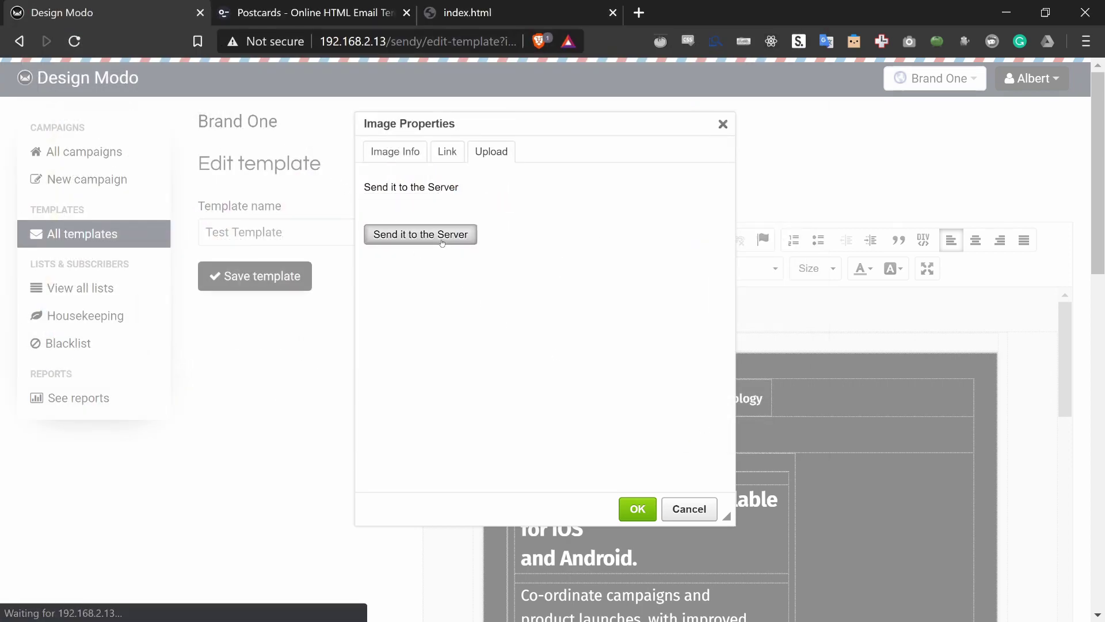
{"action": "left_click", "coordinate": [449, 203]}
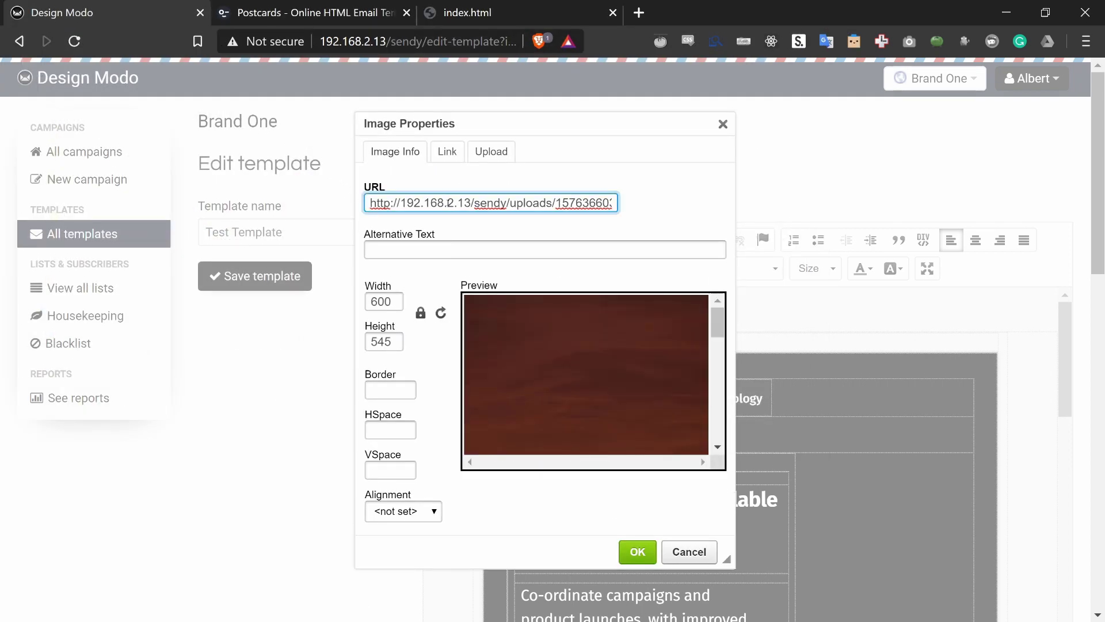
{"action": "key", "text": "ctrl+a"}
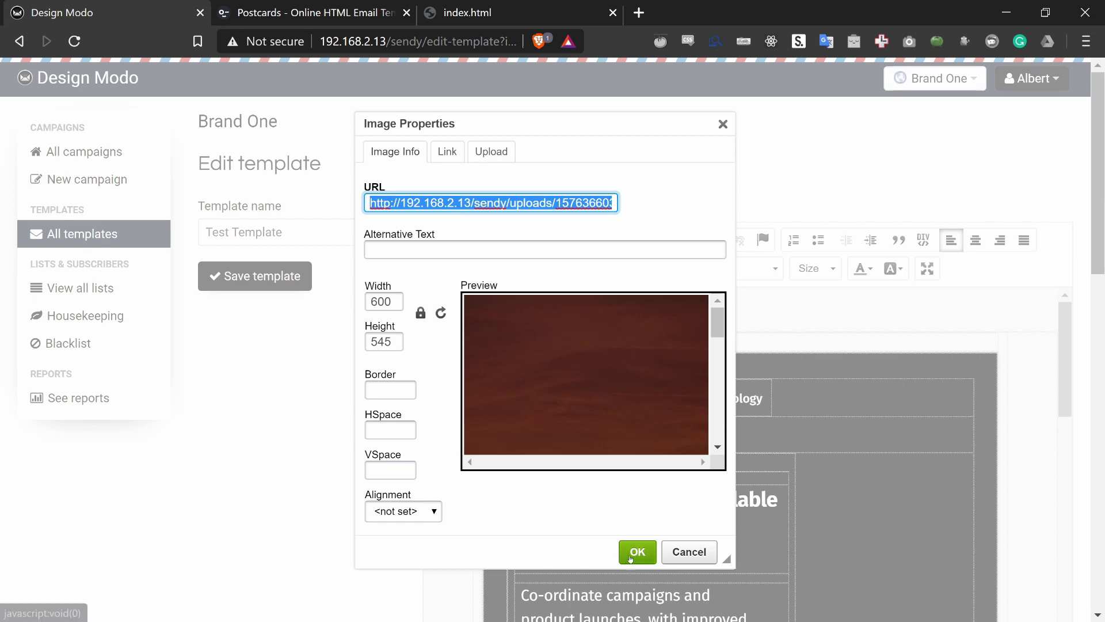
{"action": "left_click", "coordinate": [632, 552]}
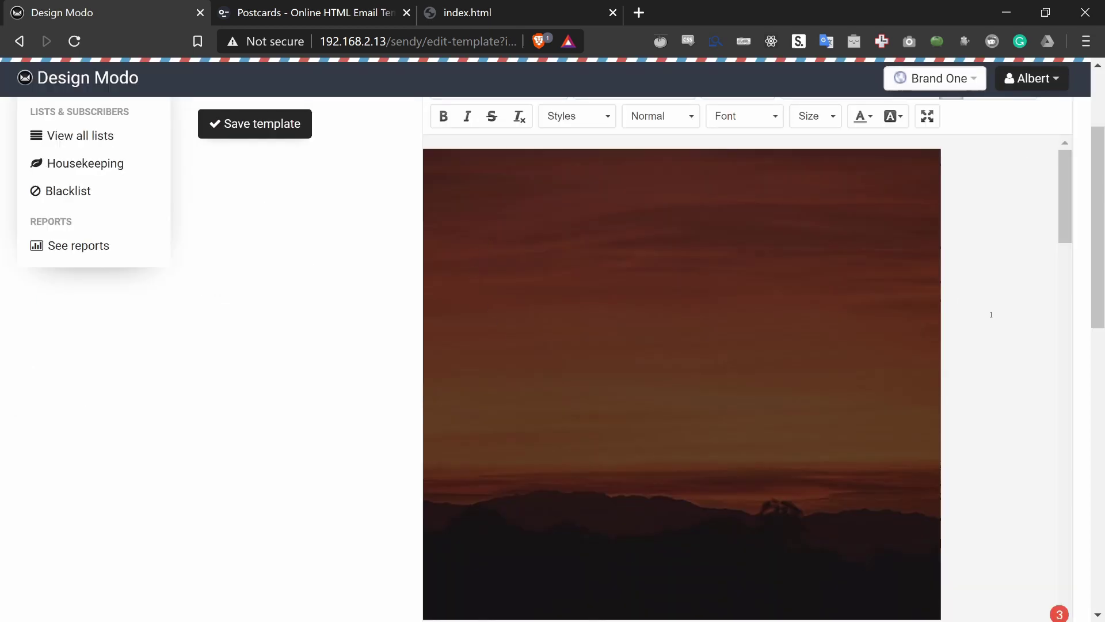
{"action": "key", "text": "ctrl+z"}
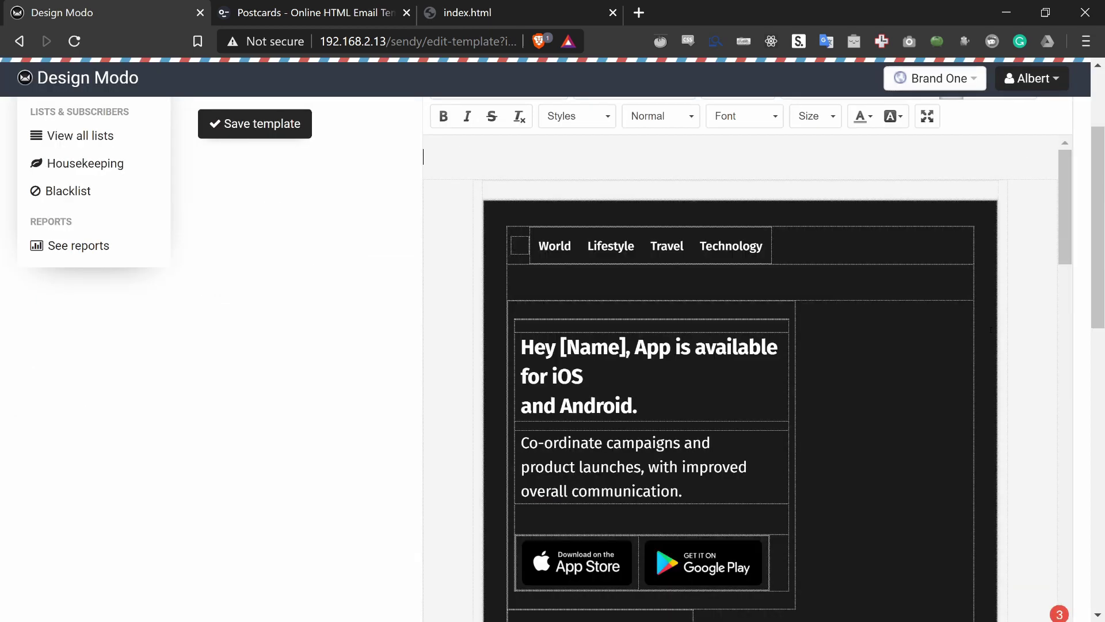
{"action": "scroll", "coordinate": [520, 216], "scroll_direction": "up", "scroll_amount": 3}
{"action": "left_click", "coordinate": [484, 238]}
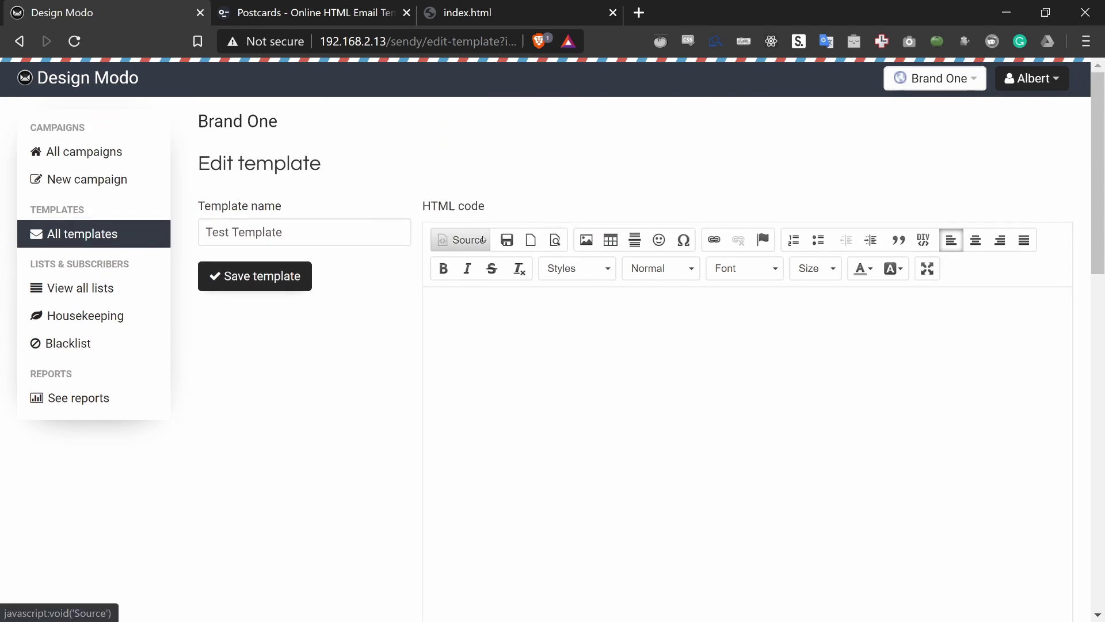
Step: Search the template's HTML source for the header-7-image references
{"action": "scroll", "coordinate": [709, 311], "scroll_direction": "down", "scroll_amount": 1}
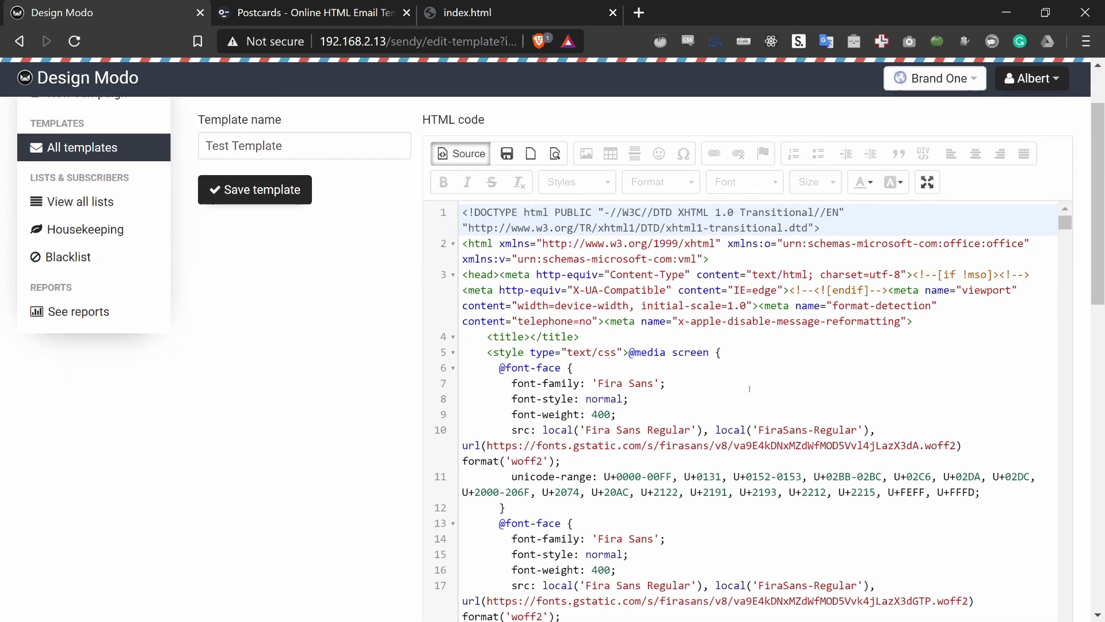
{"action": "key", "text": "alt+Tab"}
{"action": "key", "text": "alt+Tab"}
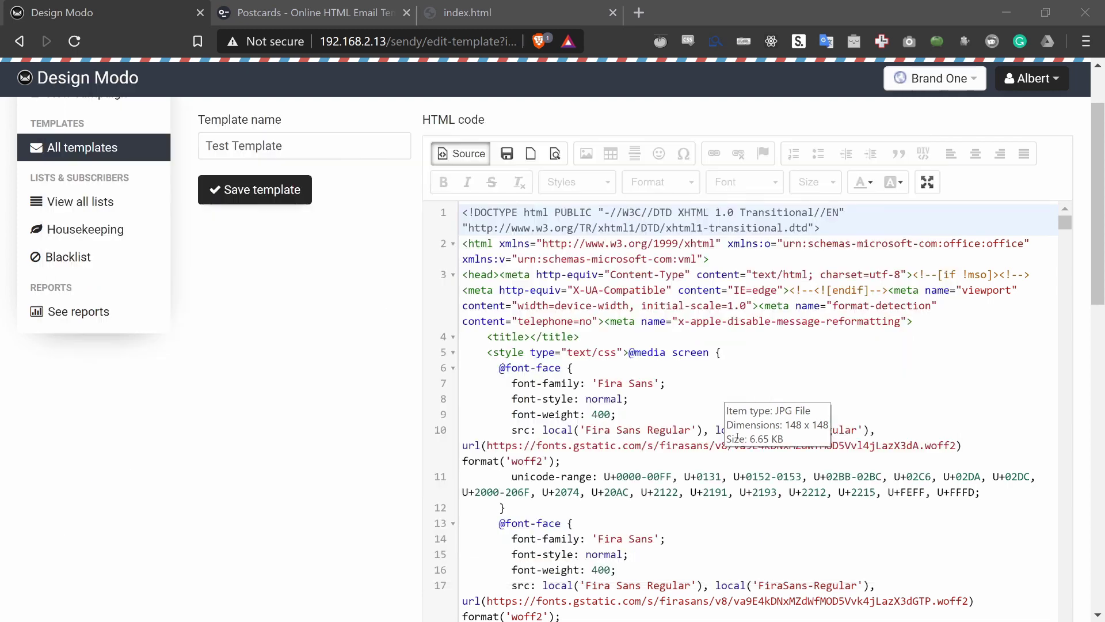
{"action": "left_click", "coordinate": [695, 377]}
{"action": "key", "text": "ctrl+f"}
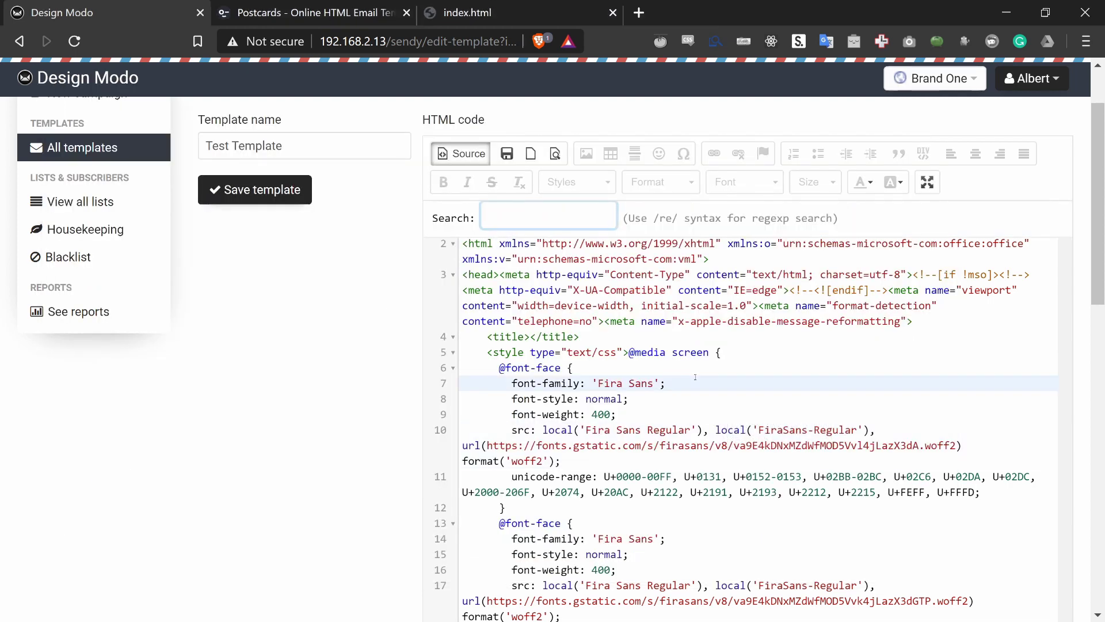
{"action": "type", "text": "header-7-image"}
{"action": "key", "text": "Return"}
{"action": "scroll", "coordinate": [695, 376], "scroll_direction": "down", "scroll_amount": 2}
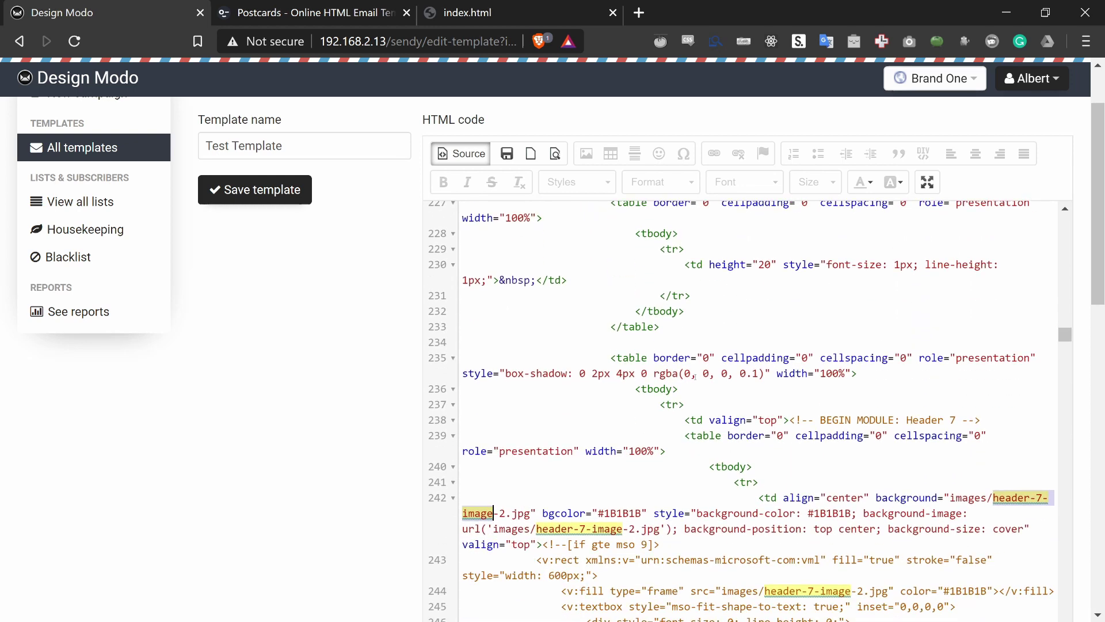
{"action": "scroll", "coordinate": [695, 376], "scroll_direction": "down", "scroll_amount": 3}
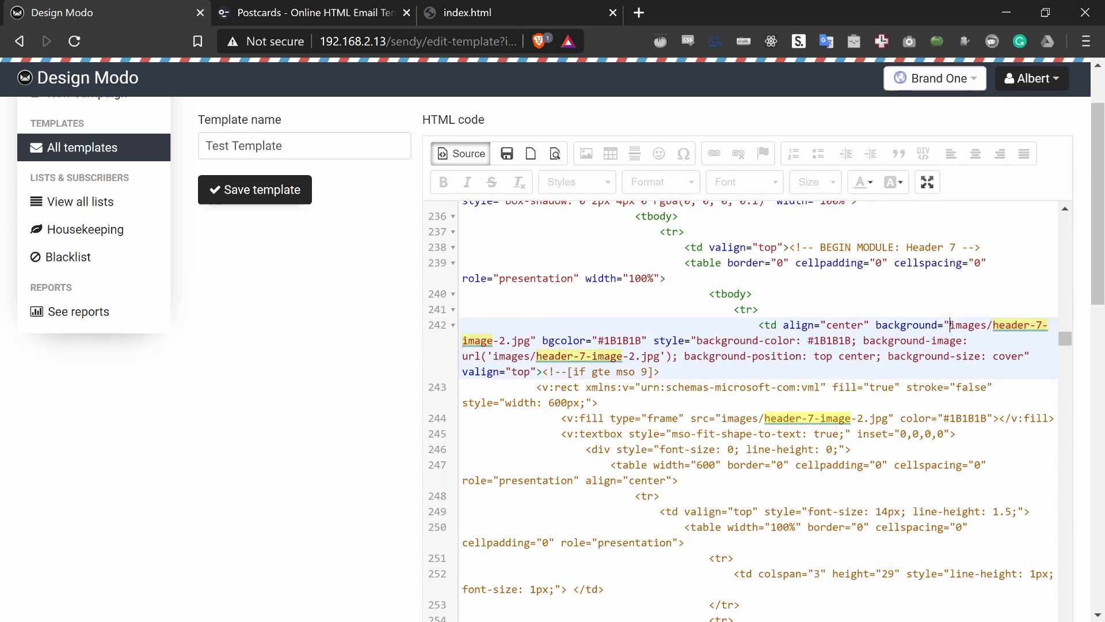
Step: Replace the three images/header-7-image-2.jpg paths on lines 242 and 244 with the uploaded URL, then save
{"action": "left_click_drag", "start_coordinate": [950, 325], "coordinate": [530, 340]}
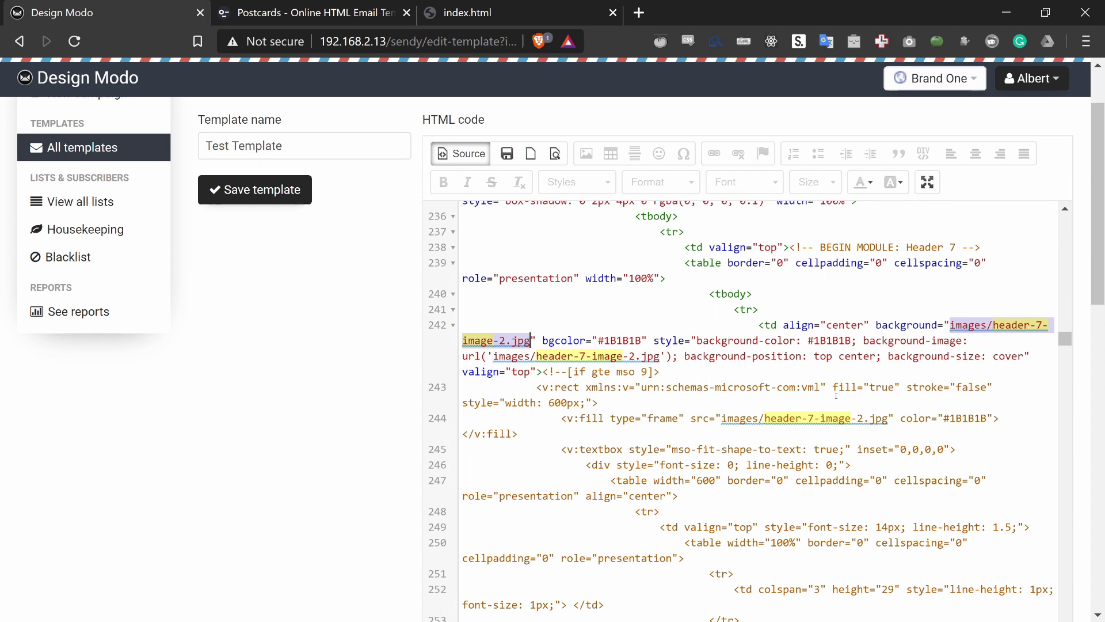
{"action": "type", "text": "http://192.168.2.13/sendy/uploads/1576366030.jpg"}
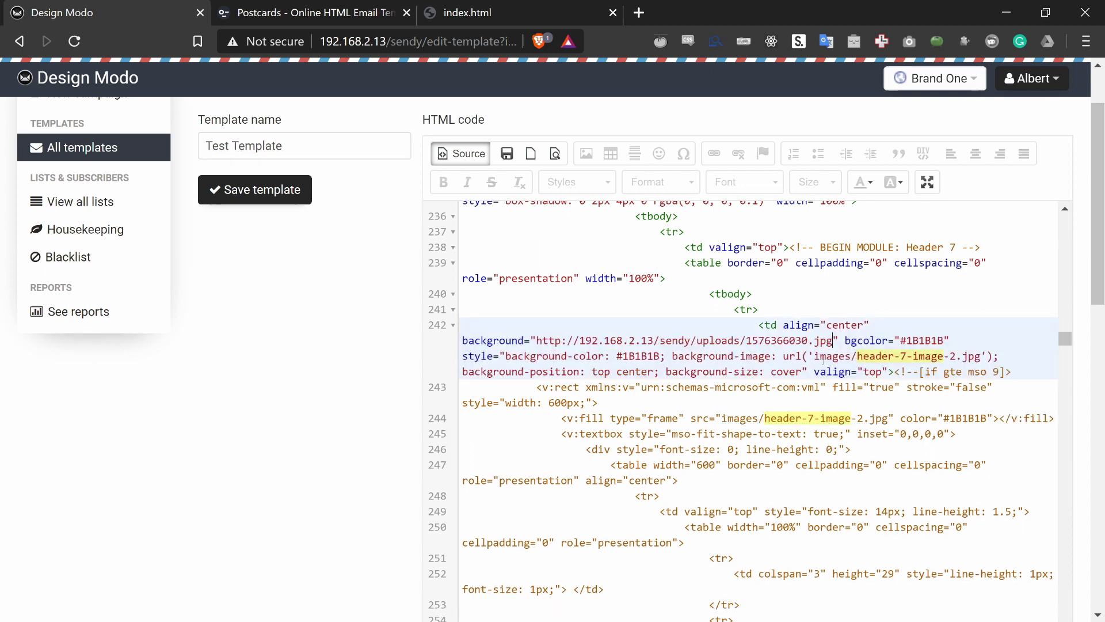
{"action": "left_click_drag", "start_coordinate": [812, 356], "coordinate": [982, 356]}
{"action": "type", "text": "http://192.168.2.13/sendy/uploads/1576366030.jpg"}
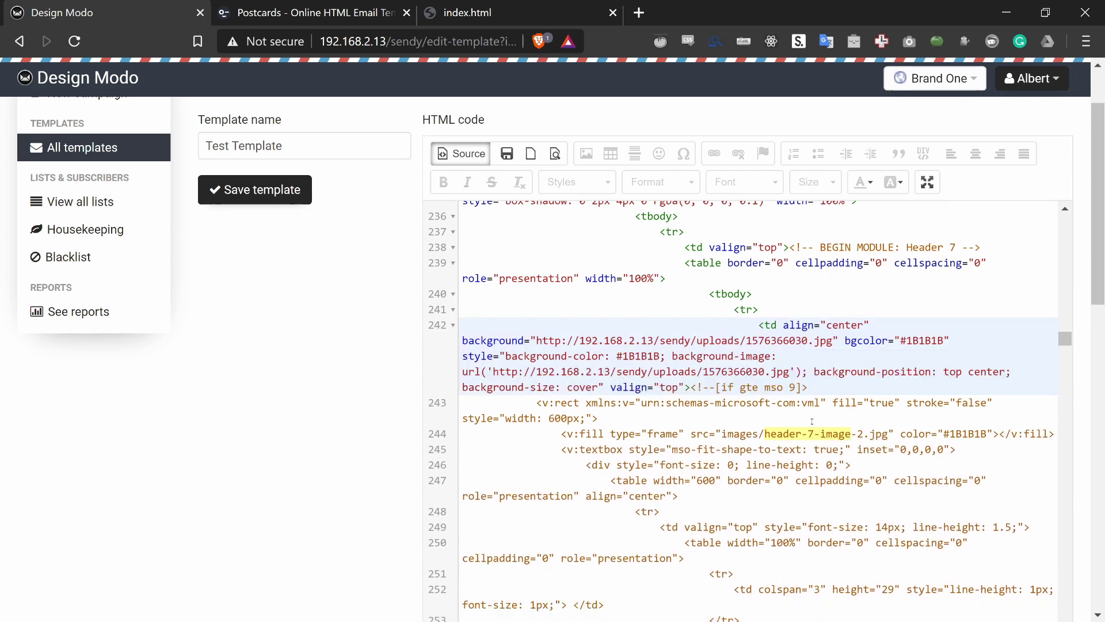
{"action": "left_click_drag", "start_coordinate": [724, 434], "coordinate": [890, 434]}
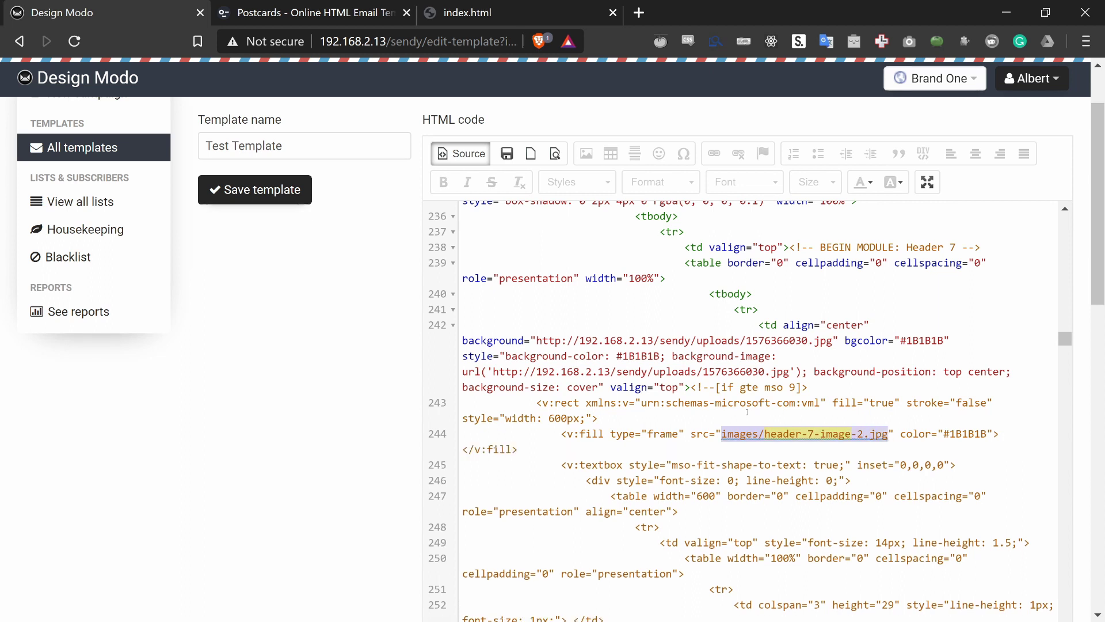
{"action": "type", "text": "http://192.168.2.13/sendy/uploads/1576366030.jpg"}
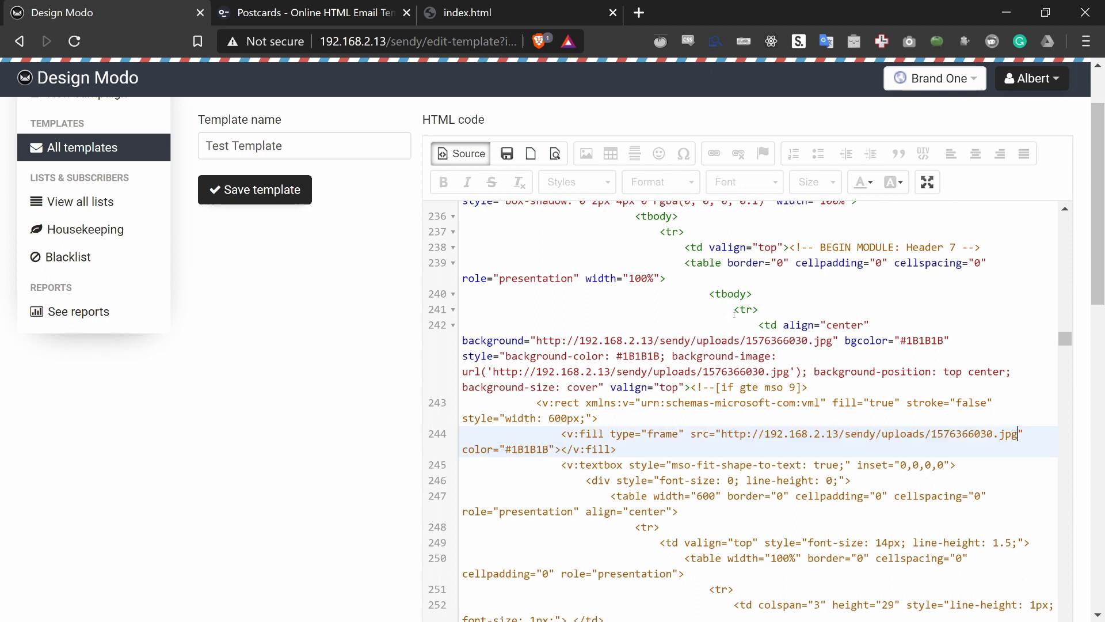
{"action": "left_click", "coordinate": [508, 154]}
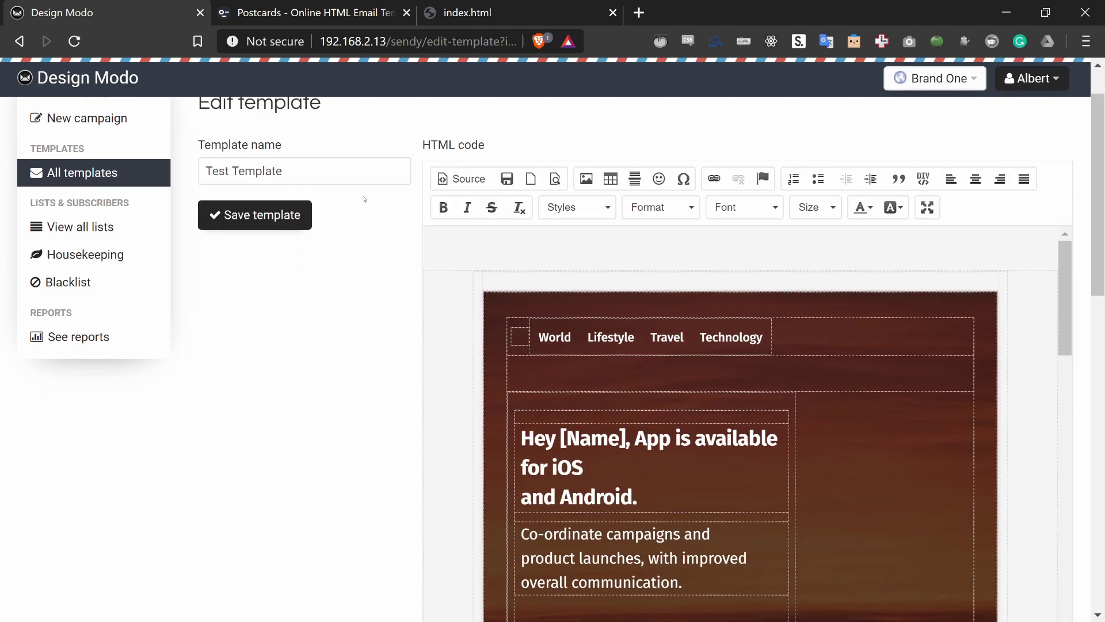
{"action": "scroll", "coordinate": [630, 378], "scroll_direction": "down", "scroll_amount": 3}
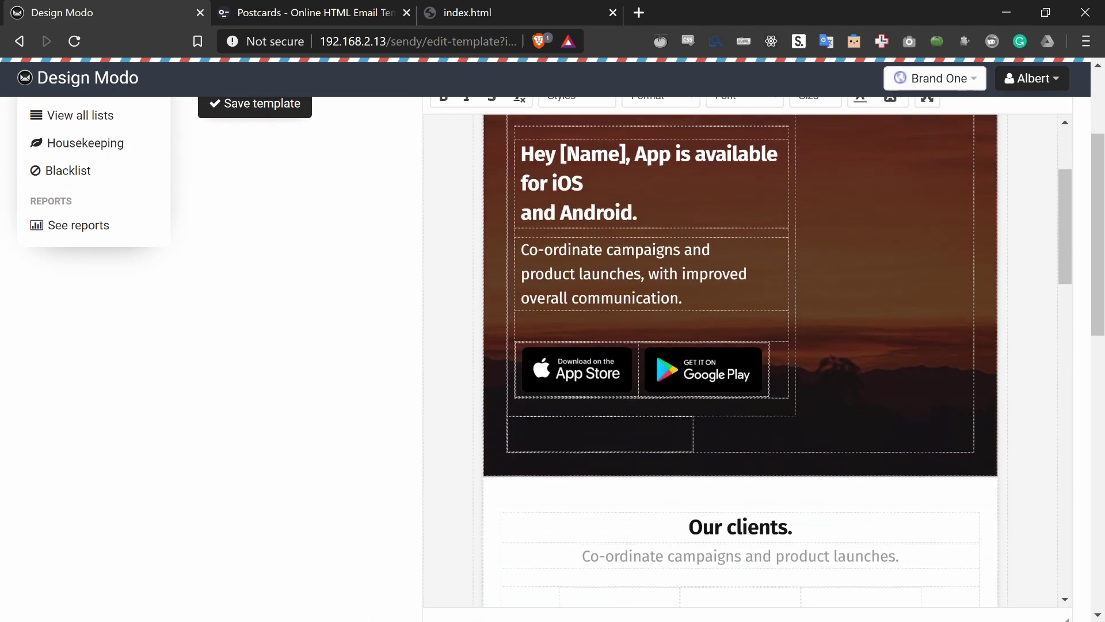
{"action": "scroll", "coordinate": [630, 379], "scroll_direction": "up", "scroll_amount": 5}
{"action": "left_click", "coordinate": [286, 191]}
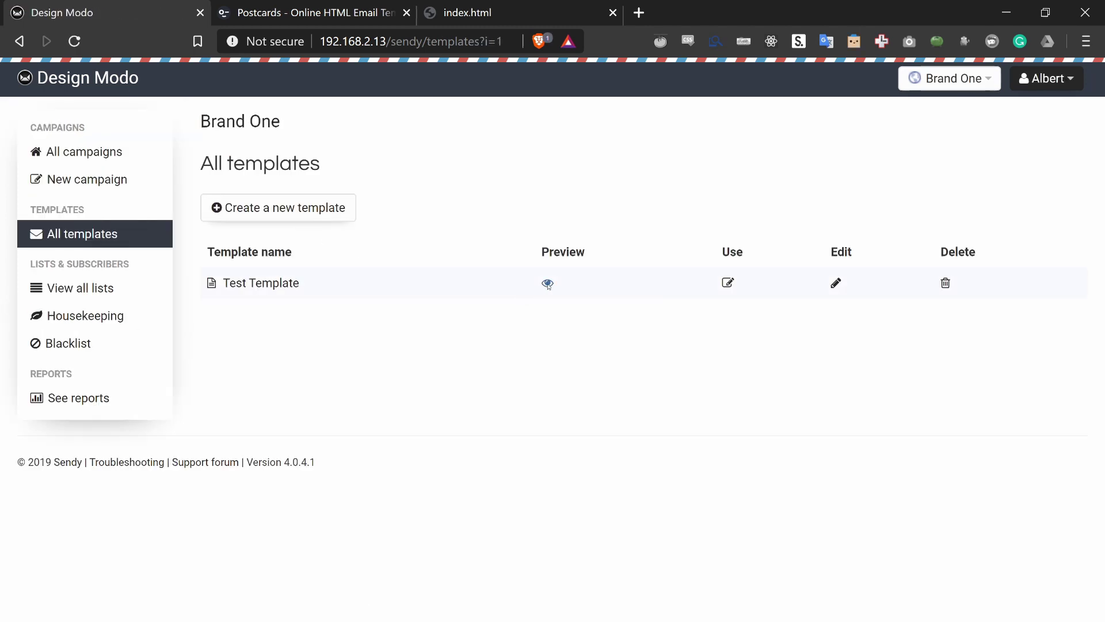
{"action": "left_click", "coordinate": [548, 284]}
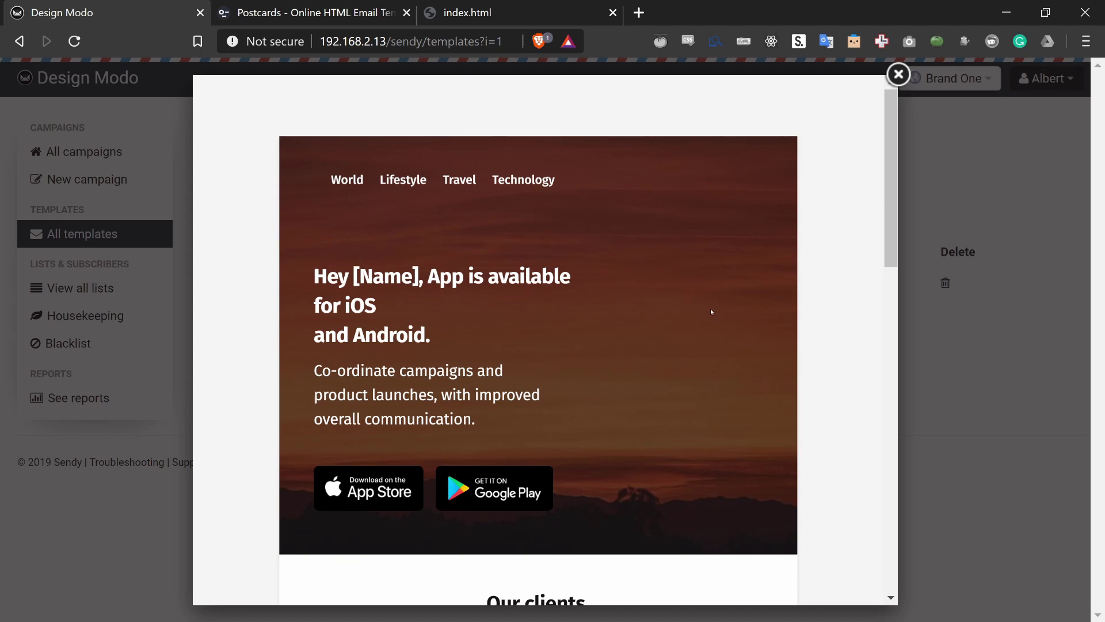
{"action": "scroll", "coordinate": [671, 318], "scroll_direction": "down", "scroll_amount": 15}
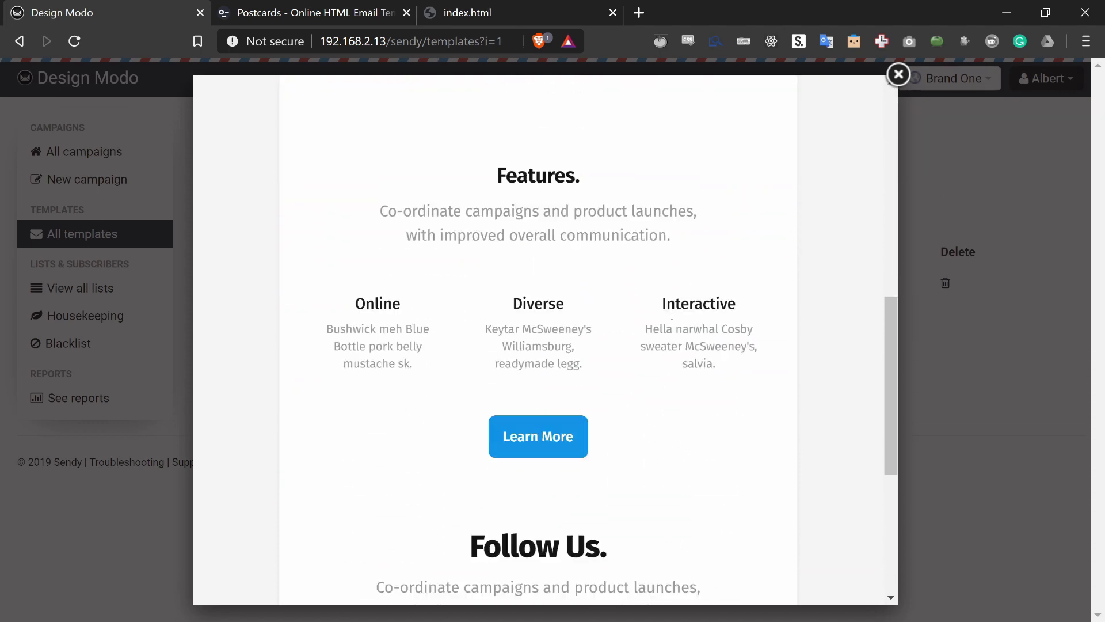
{"action": "scroll", "coordinate": [678, 316], "scroll_direction": "up", "scroll_amount": 15}
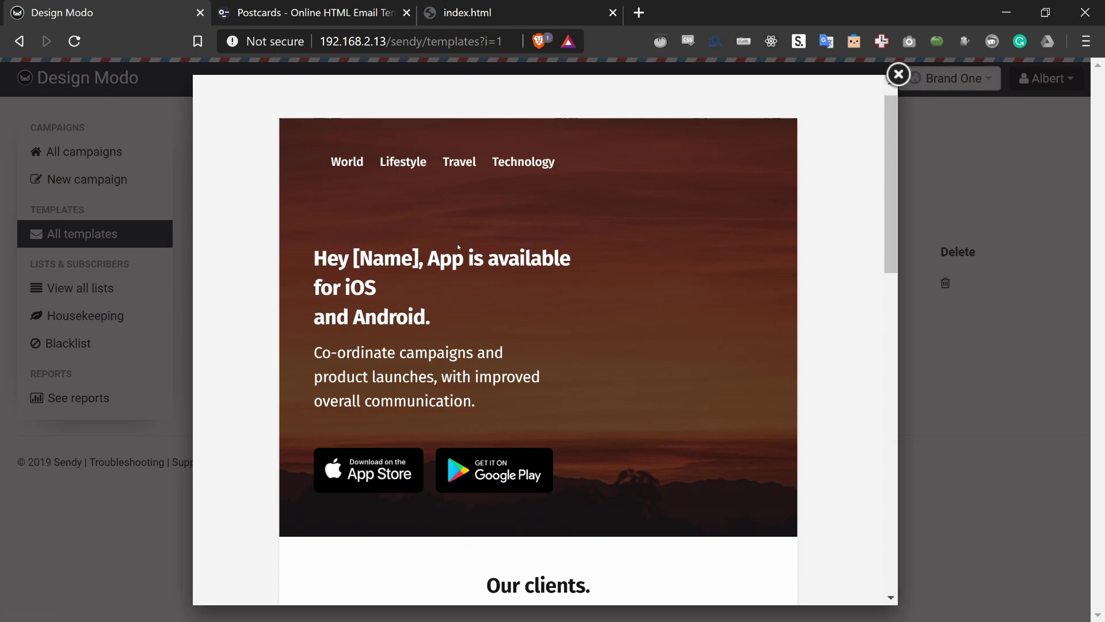
{"action": "scroll", "coordinate": [289, 368], "scroll_direction": "down", "scroll_amount": 2}
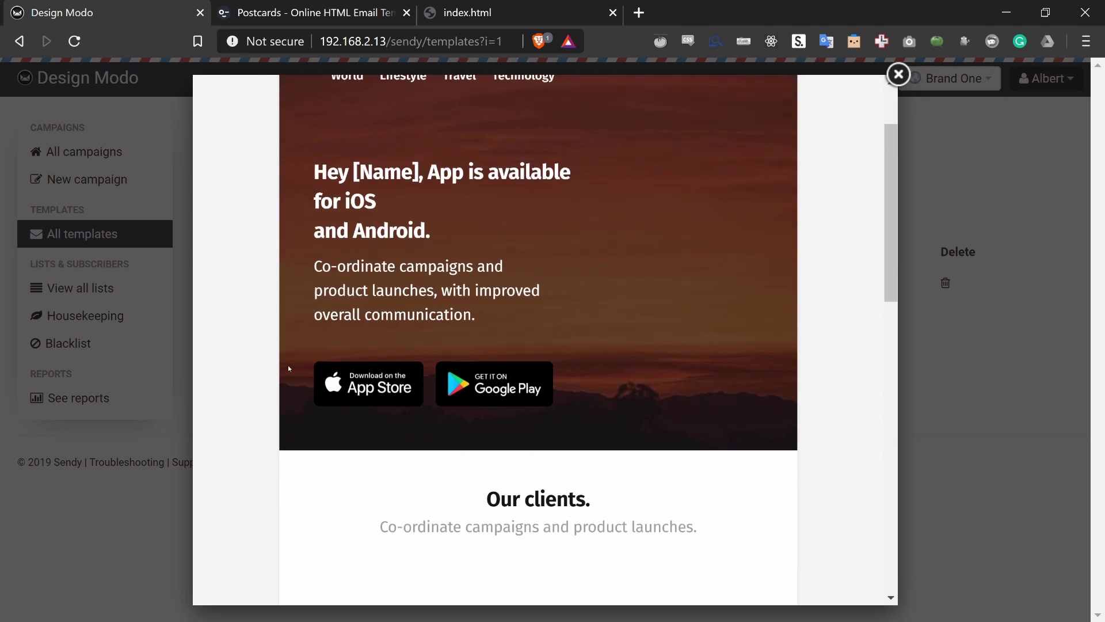
{"action": "scroll", "coordinate": [763, 307], "scroll_direction": "up", "scroll_amount": 2}
{"action": "left_click", "coordinate": [898, 74]}
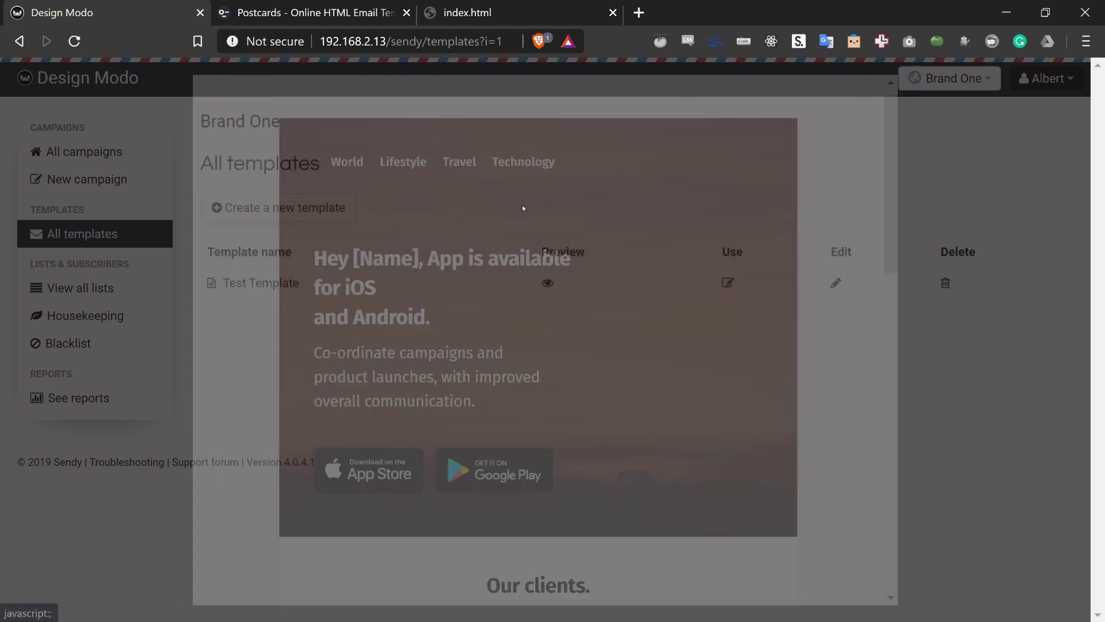
Step: Open Test Template for editing, try the Image Properties upload, then cancel without changes
{"action": "left_click", "coordinate": [290, 283]}
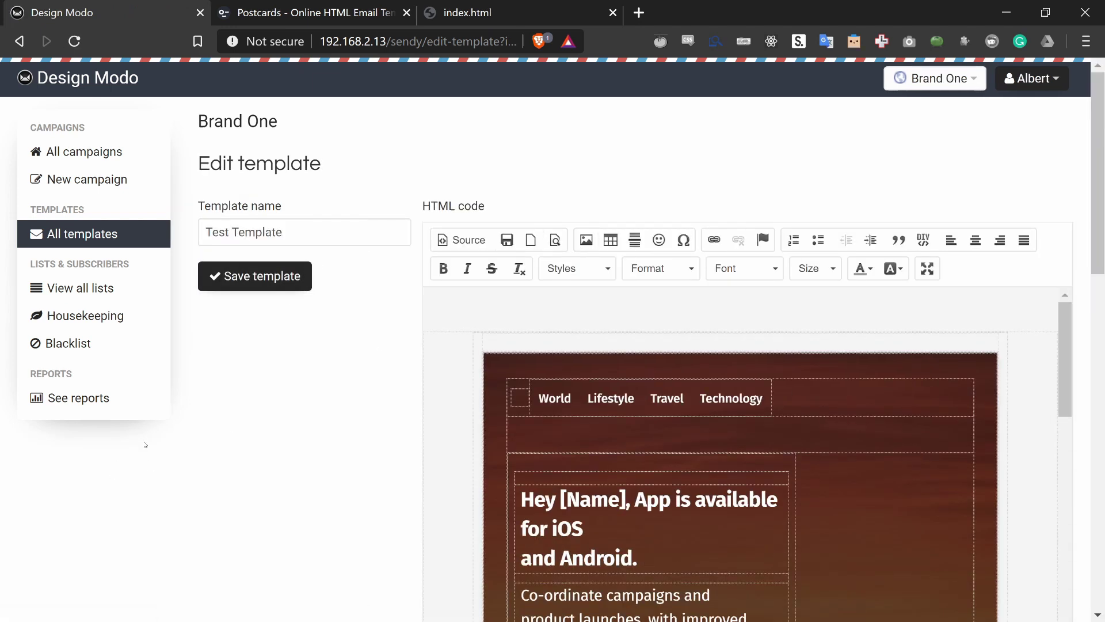
{"action": "left_click", "coordinate": [586, 240]}
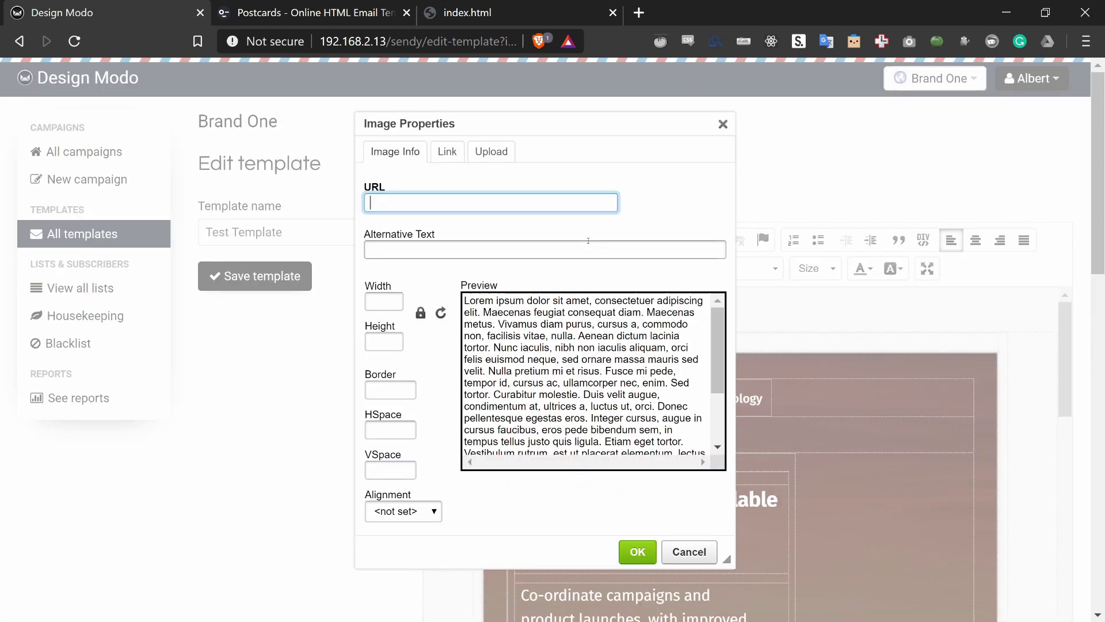
{"action": "left_click", "coordinate": [475, 152]}
{"action": "left_click", "coordinate": [426, 199]}
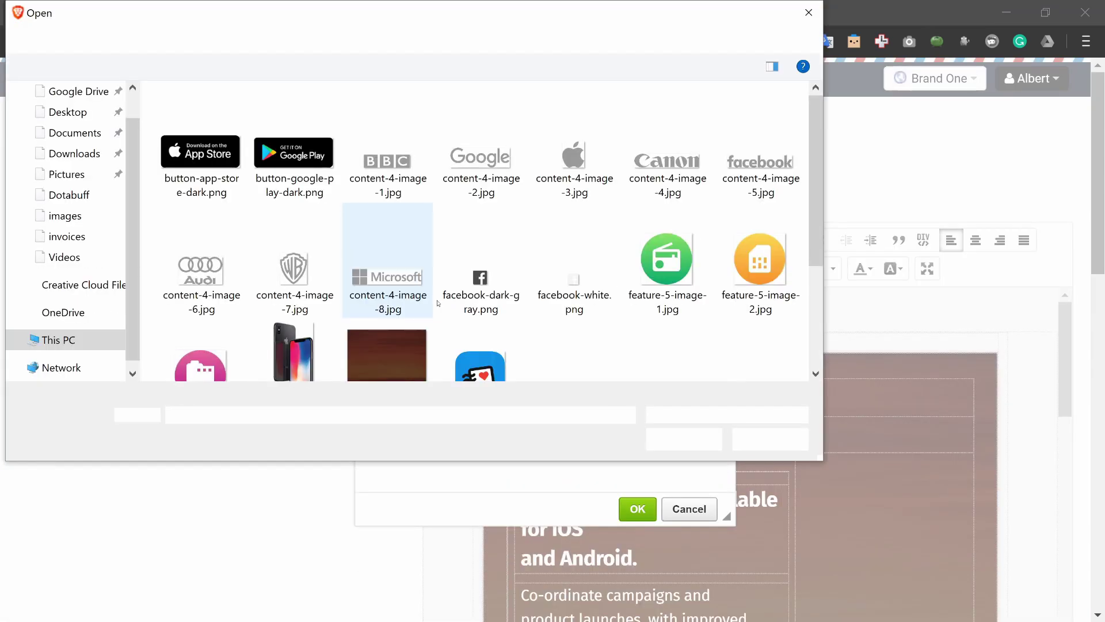
{"action": "left_click", "coordinate": [766, 443]}
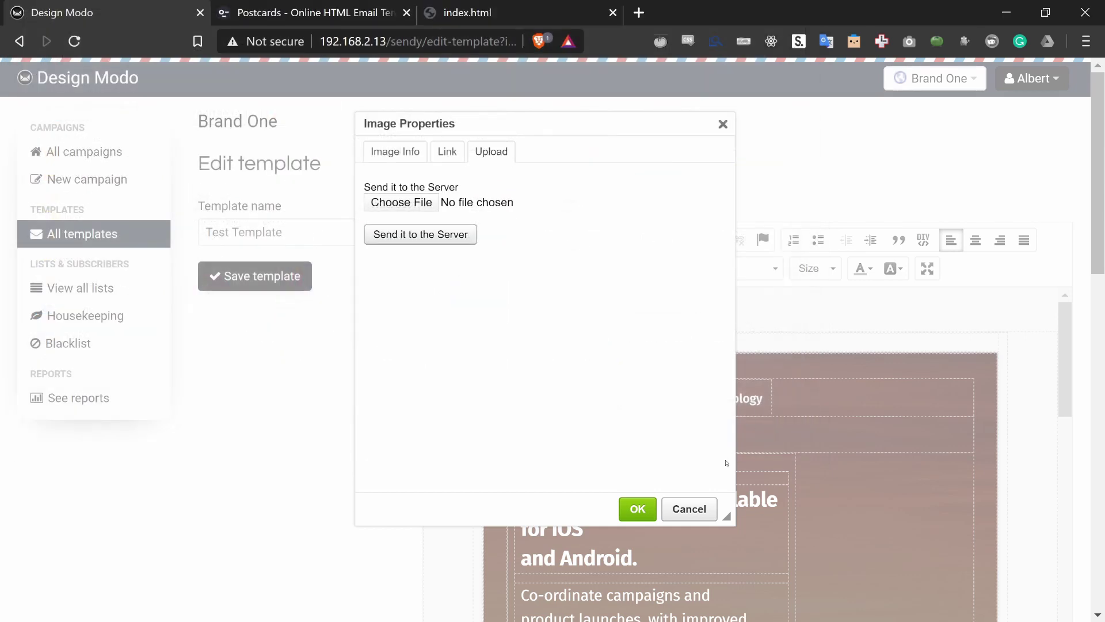
{"action": "left_click", "coordinate": [689, 508]}
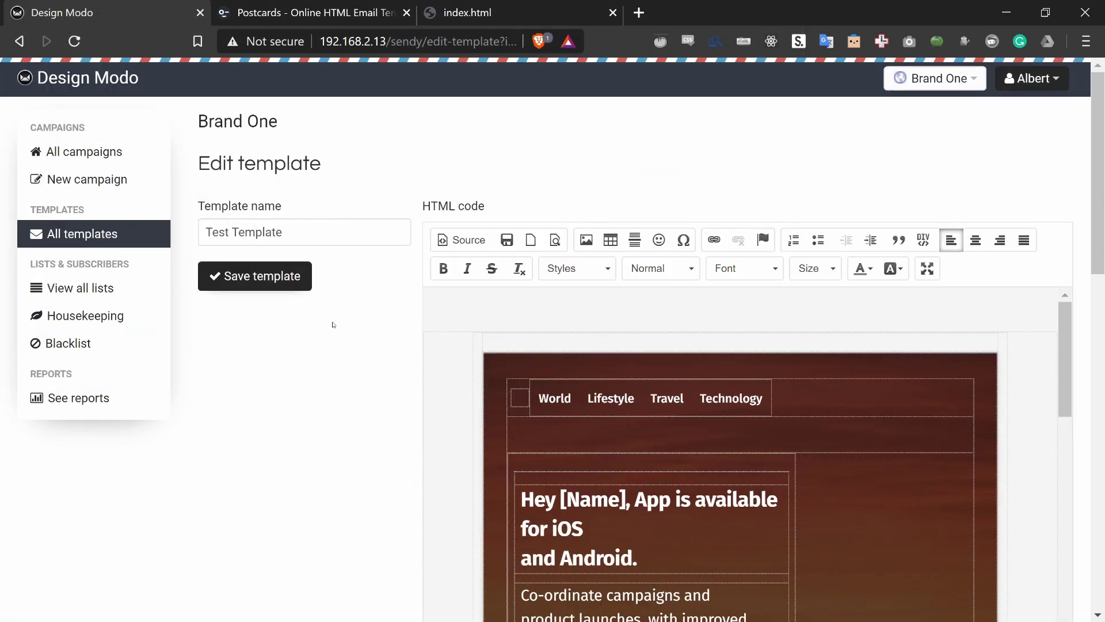
{"action": "scroll", "coordinate": [333, 325], "scroll_direction": "down", "scroll_amount": 15}
{"action": "scroll", "coordinate": [332, 324], "scroll_direction": "up", "scroll_amount": 15}
Step: Create a new Brand One campaign filled from the saved Test Template
{"action": "left_click", "coordinate": [81, 153]}
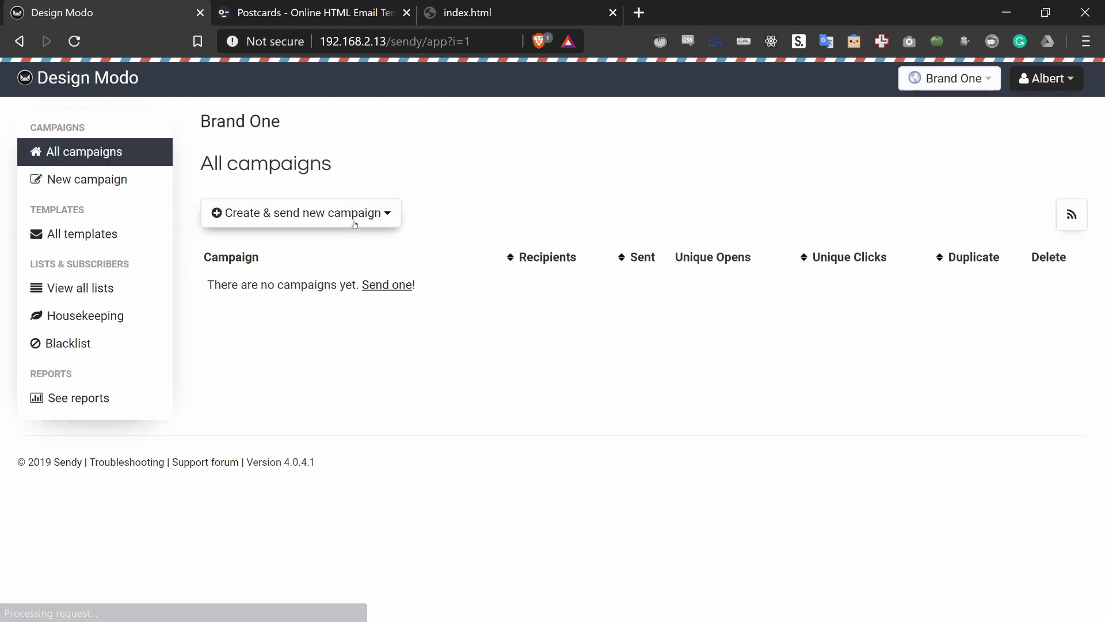
{"action": "left_click", "coordinate": [288, 213]}
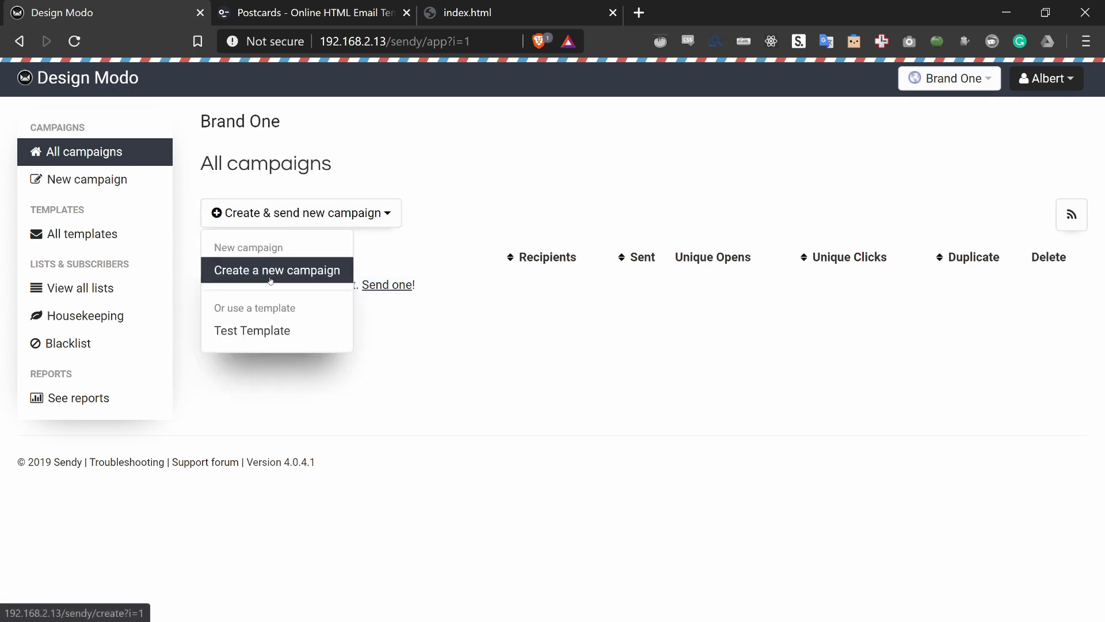
{"action": "left_click", "coordinate": [128, 238]}
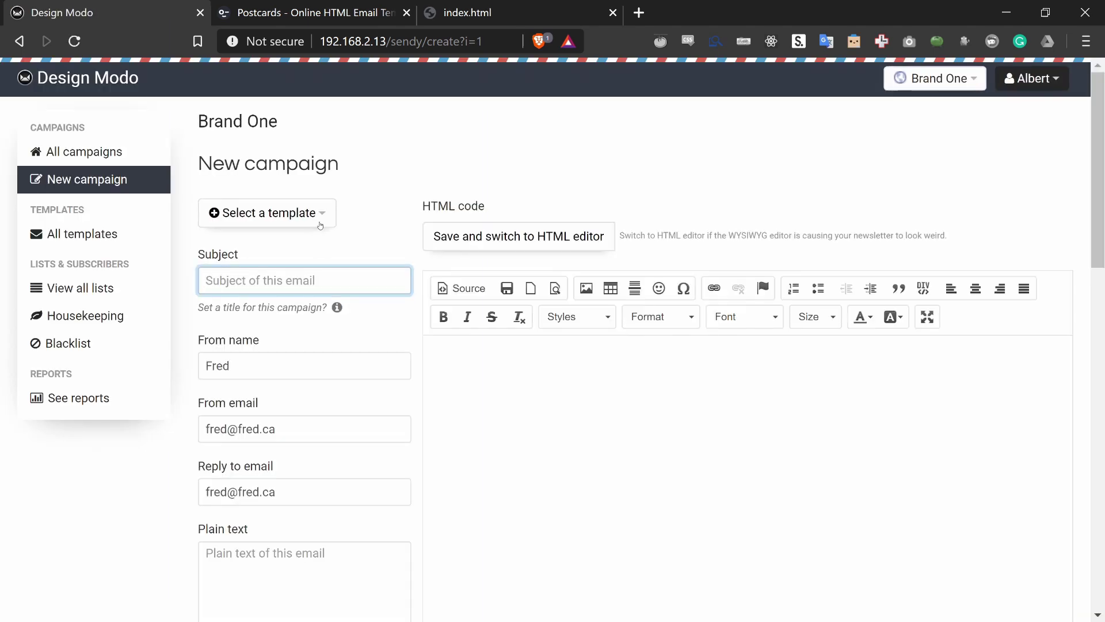
{"action": "left_click", "coordinate": [321, 225]}
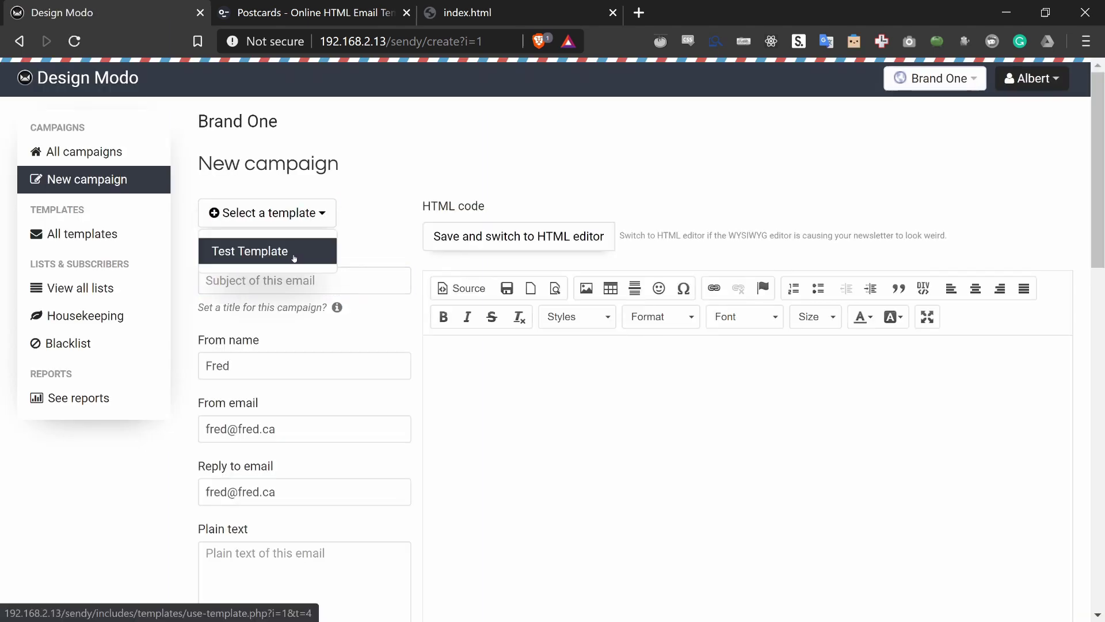
{"action": "left_click", "coordinate": [245, 254]}
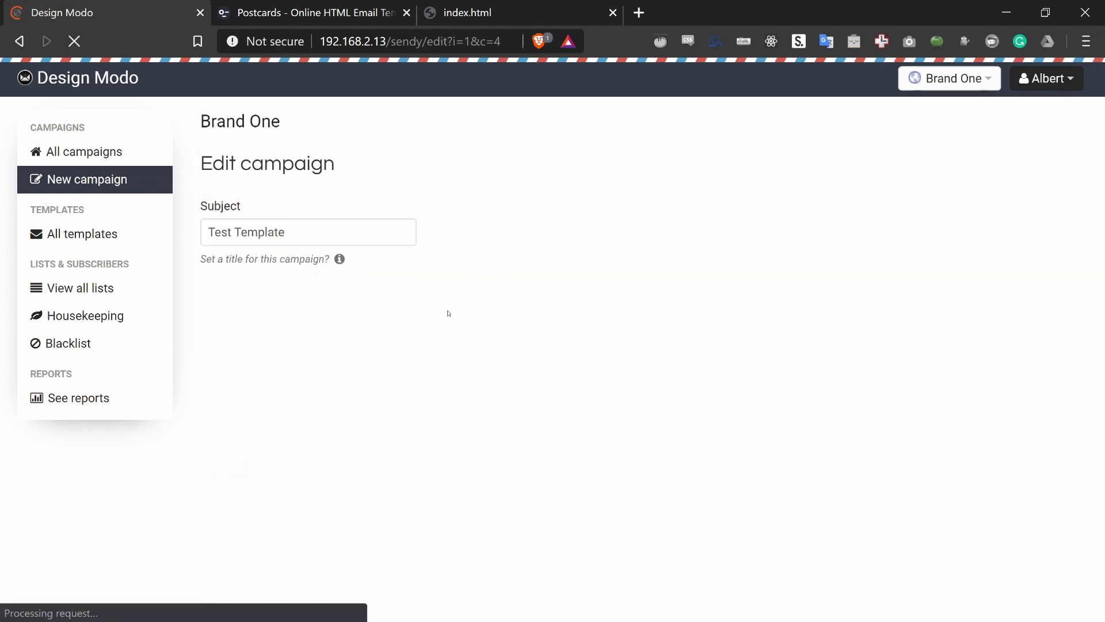
{"action": "scroll", "coordinate": [403, 259], "scroll_direction": "down", "scroll_amount": 3}
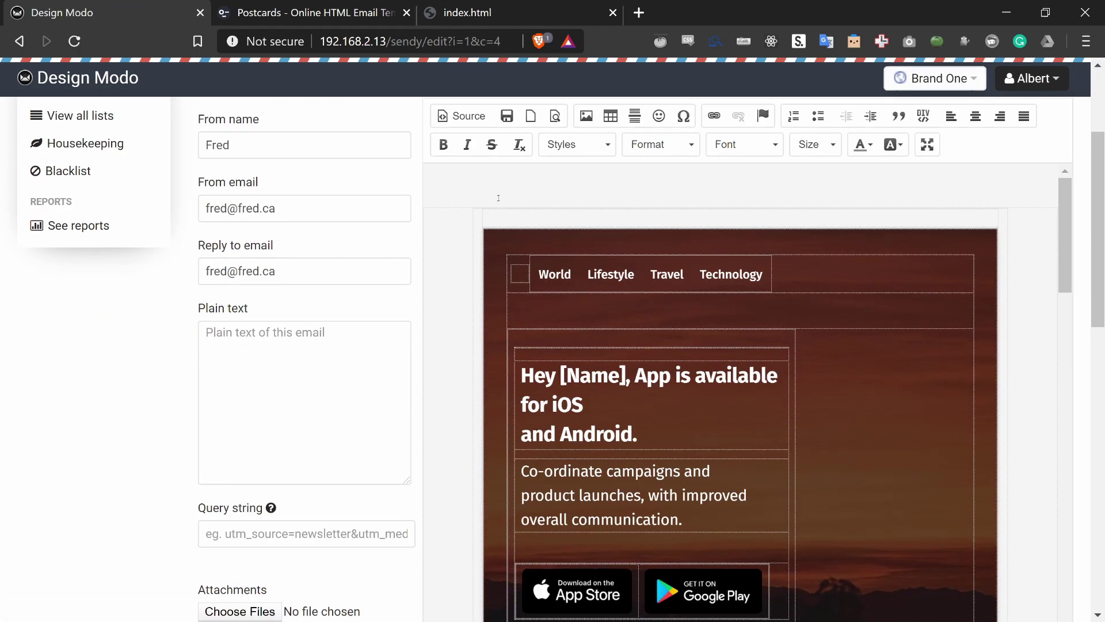
{"action": "scroll", "coordinate": [793, 351], "scroll_direction": "down", "scroll_amount": 6}
{"action": "scroll", "coordinate": [793, 351], "scroll_direction": "down", "scroll_amount": 3}
{"action": "scroll", "coordinate": [793, 352], "scroll_direction": "up", "scroll_amount": 12}
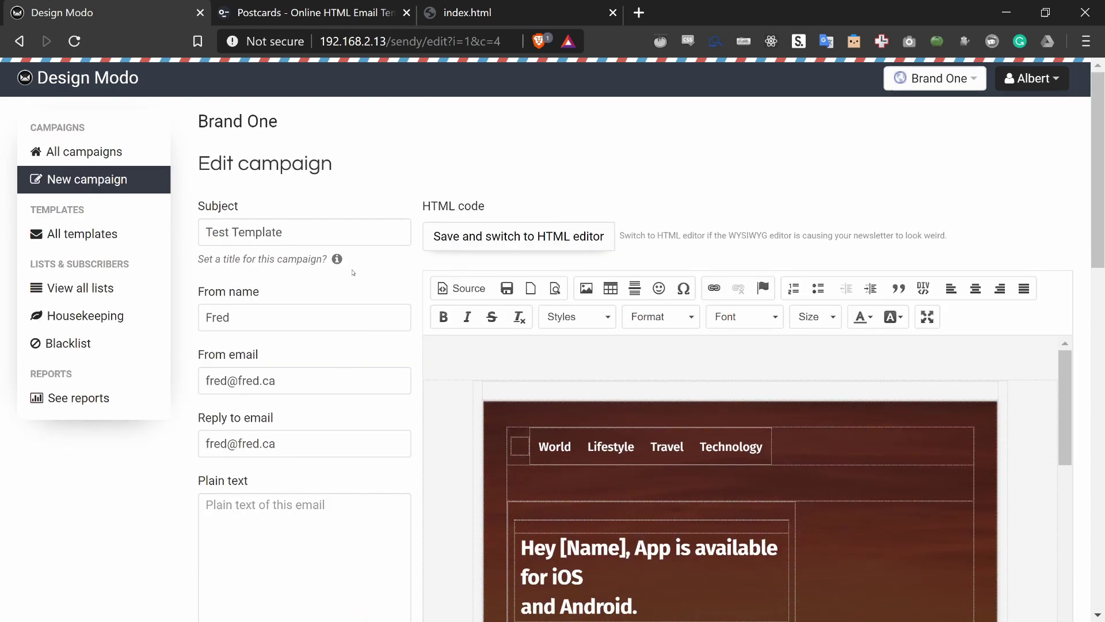
{"action": "scroll", "coordinate": [352, 273], "scroll_direction": "down", "scroll_amount": 9}
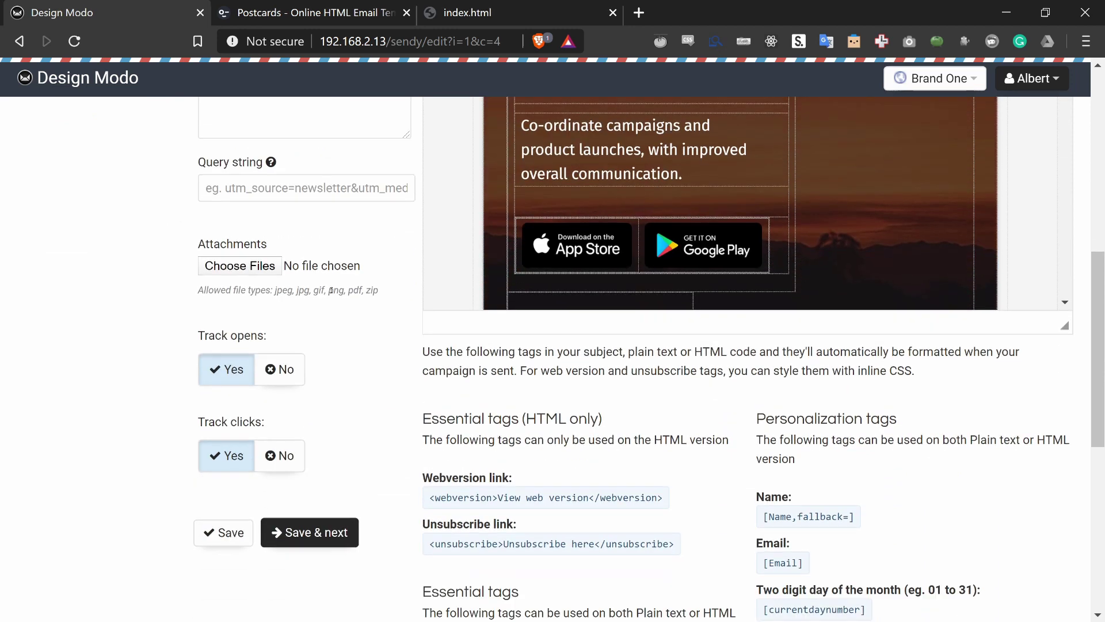
{"action": "scroll", "coordinate": [331, 289], "scroll_direction": "down", "scroll_amount": 5}
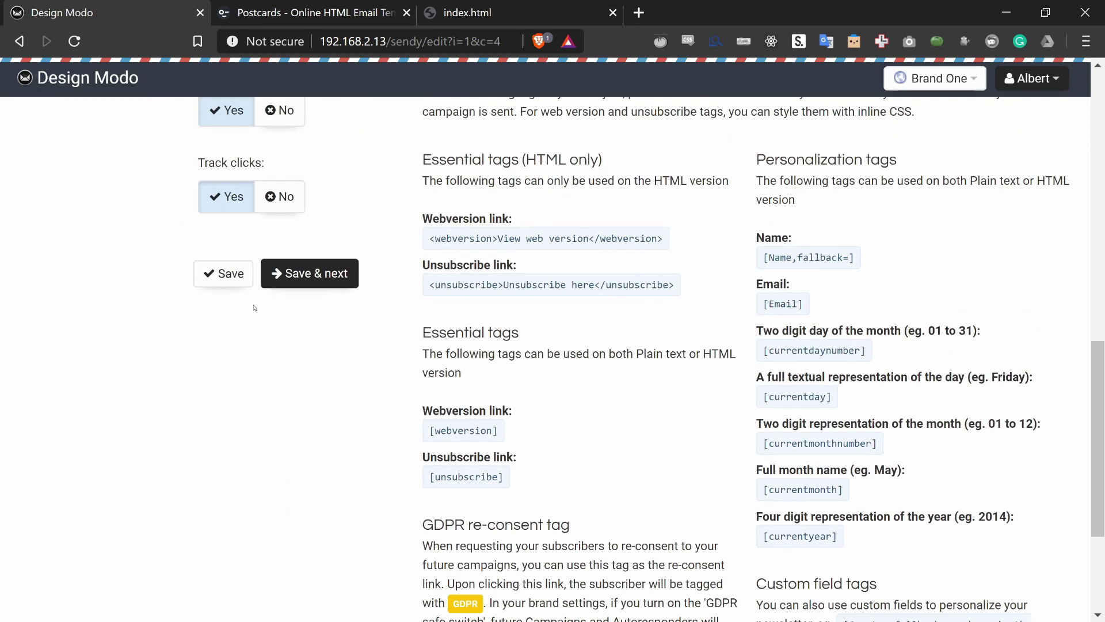
Step: Save the campaign and continue to its send page
{"action": "left_click", "coordinate": [302, 281]}
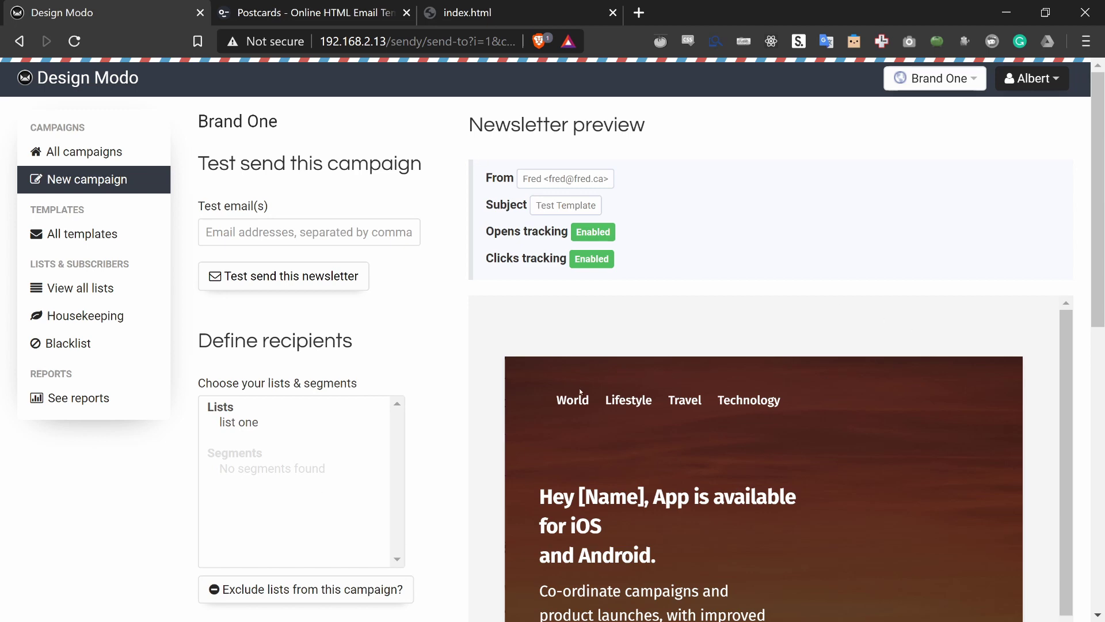
{"action": "scroll", "coordinate": [836, 306], "scroll_direction": "down", "scroll_amount": 10}
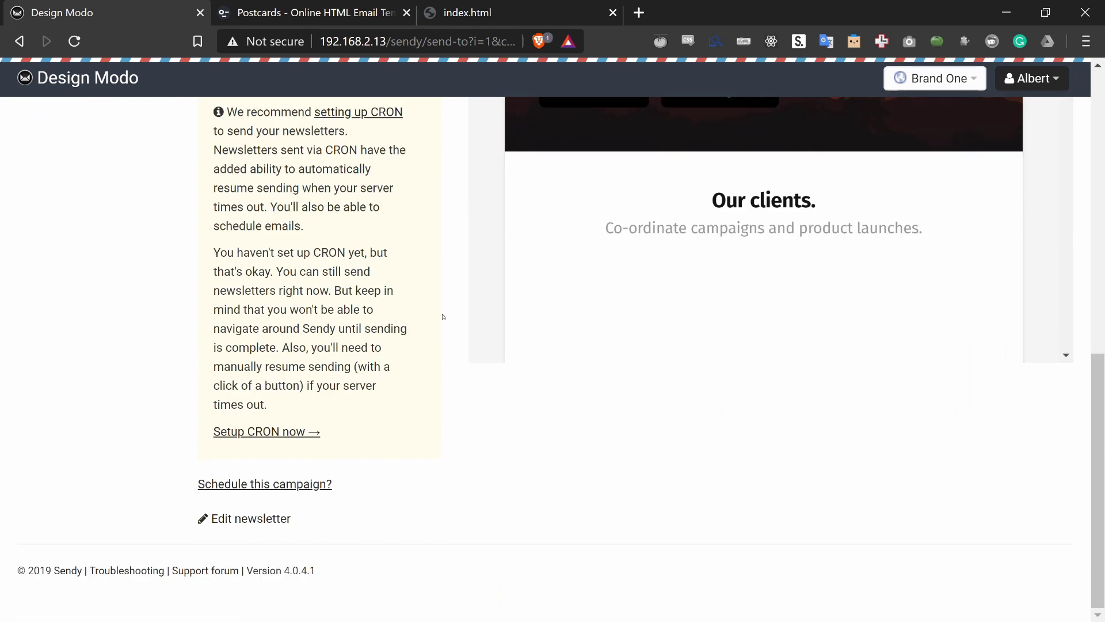
{"action": "scroll", "coordinate": [444, 316], "scroll_direction": "up", "scroll_amount": 4}
{"action": "scroll", "coordinate": [403, 305], "scroll_direction": "up", "scroll_amount": 6}
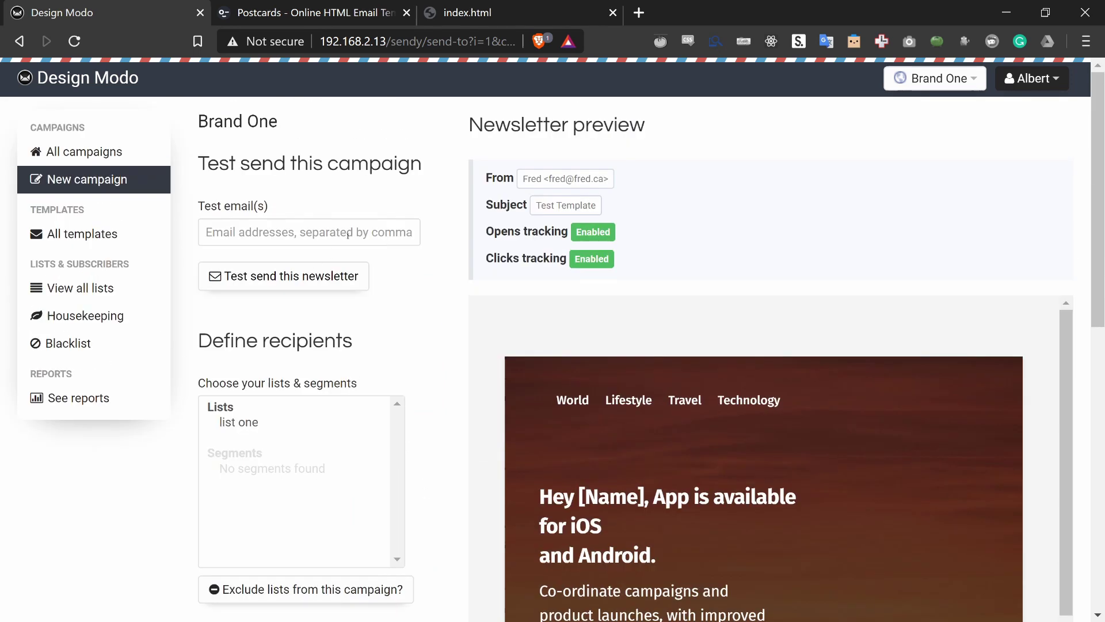
Step: Test-send the newsletter to a test email address
{"action": "left_click", "coordinate": [390, 238]}
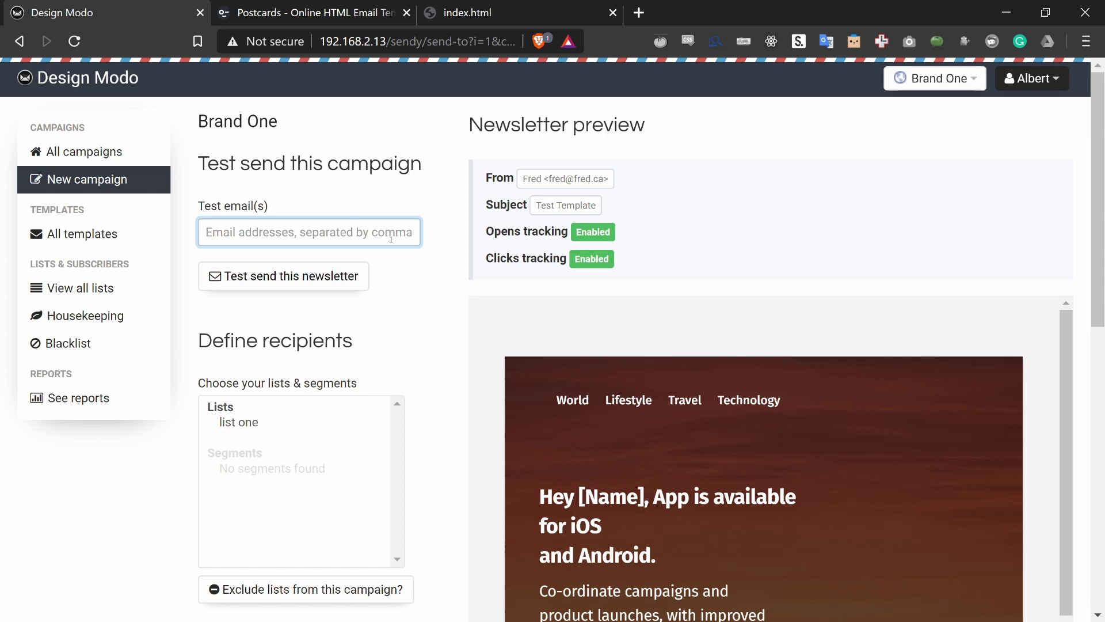
{"action": "type", "text": "test@test.com"}
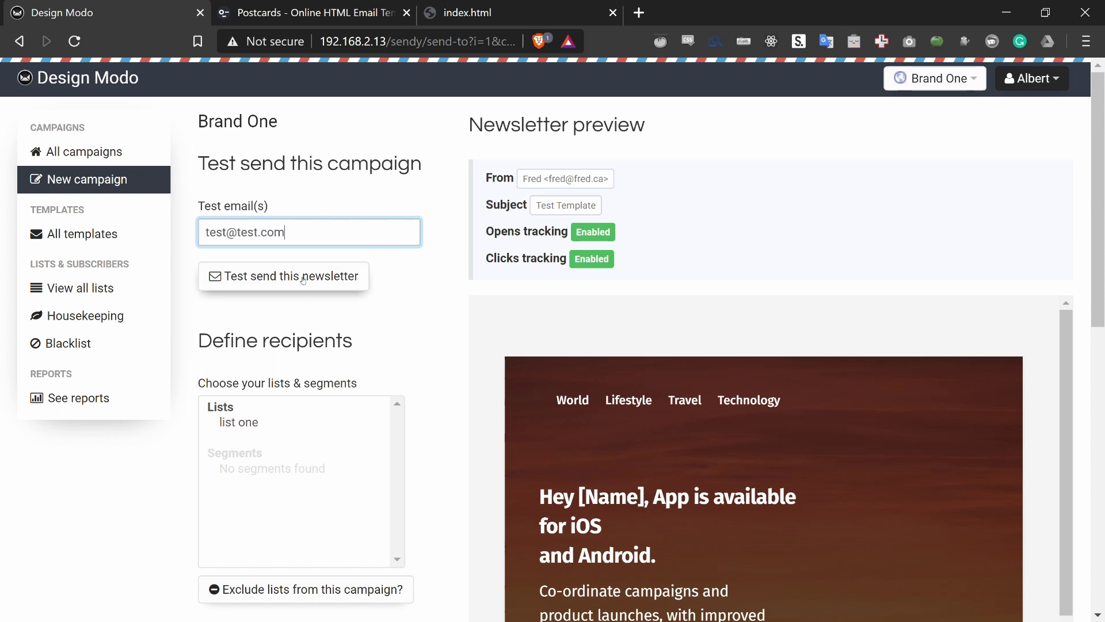
{"action": "left_click", "coordinate": [276, 282]}
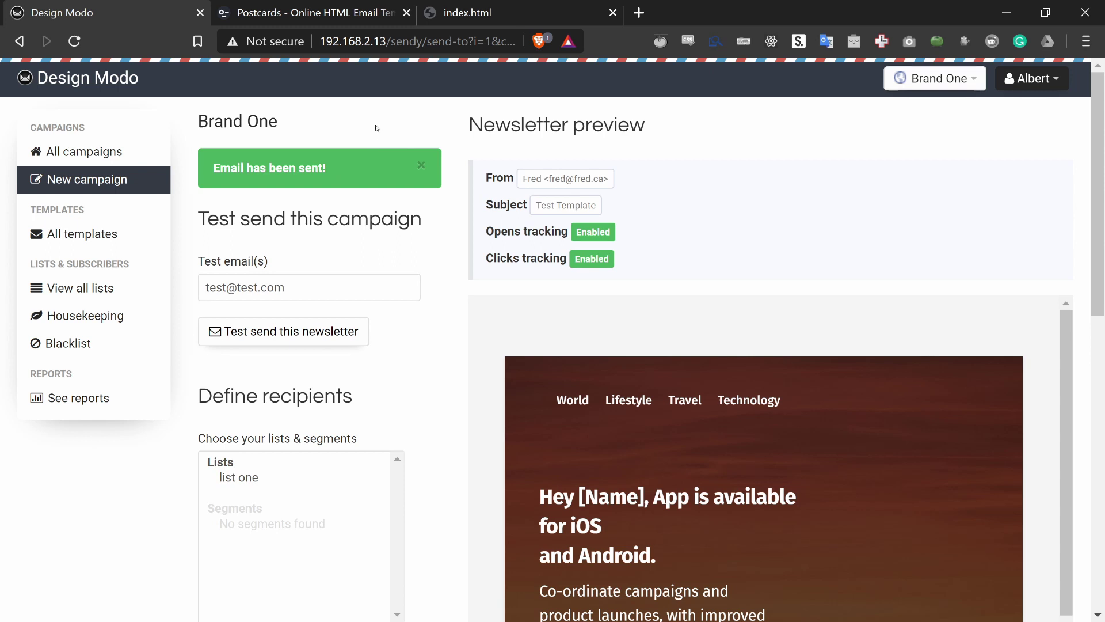
{"action": "scroll", "coordinate": [376, 126], "scroll_direction": "down", "scroll_amount": 1}
{"action": "scroll", "coordinate": [376, 127], "scroll_direction": "down", "scroll_amount": 2}
{"action": "scroll", "coordinate": [380, 170], "scroll_direction": "up", "scroll_amount": 3}
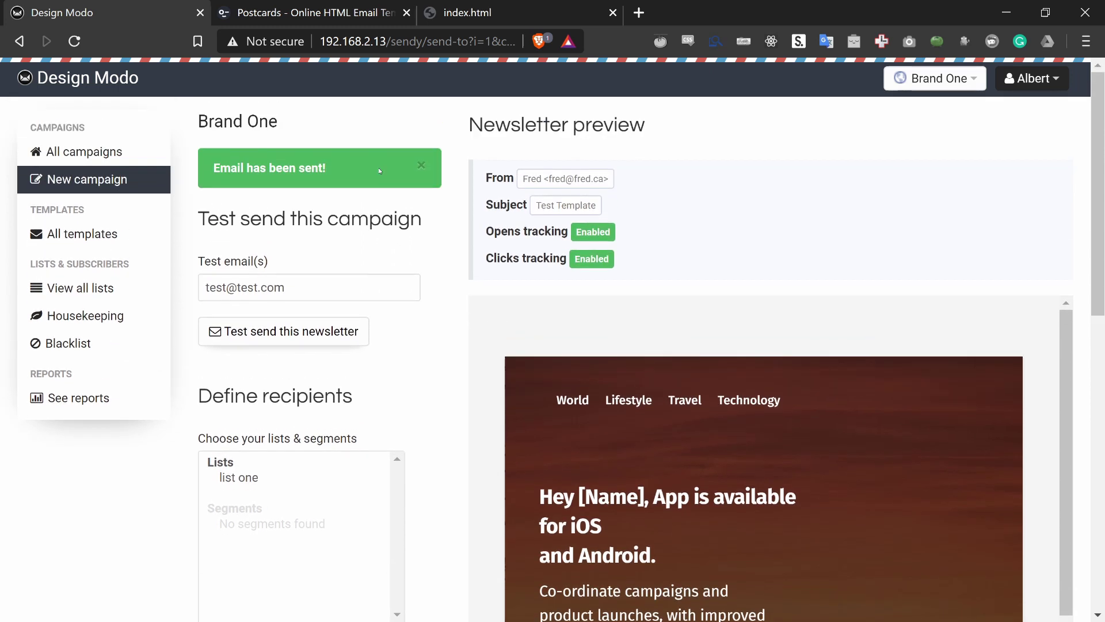